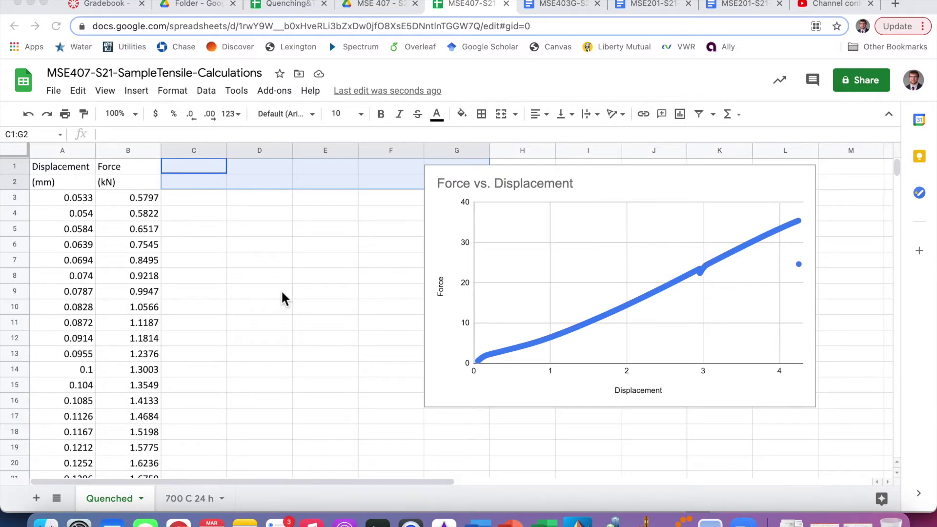
Step: Enter "Strain (mm/mm)" as the heading of column C in cell C1
left_click(189, 181)
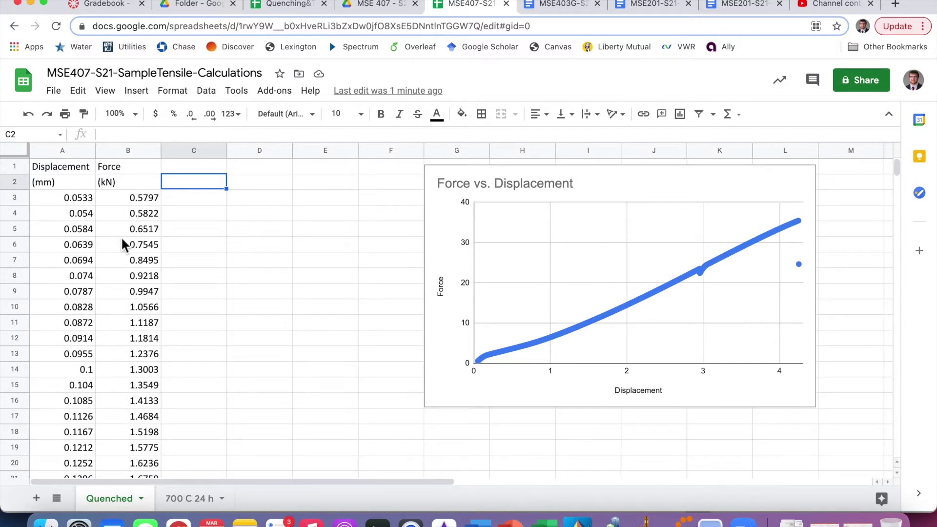
left_click(190, 171)
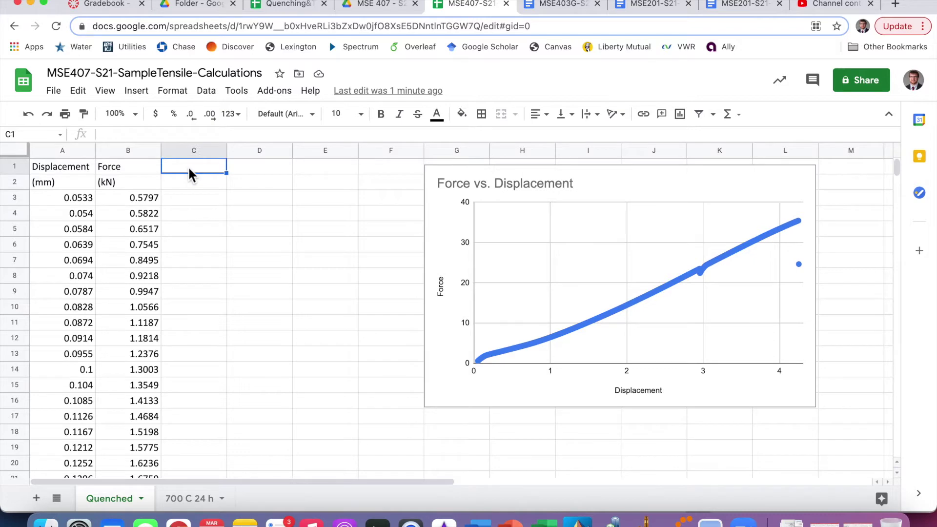
type("Stress")
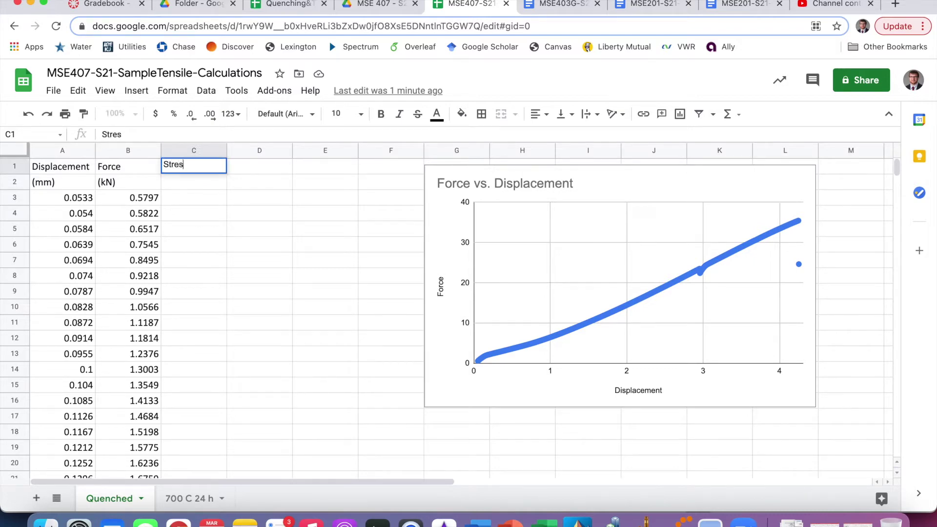
key("BackSpace")
key("BackSpace")
key("BackSpace")
key("BackSpace")
key("BackSpace")
type("train")
key("Tab")
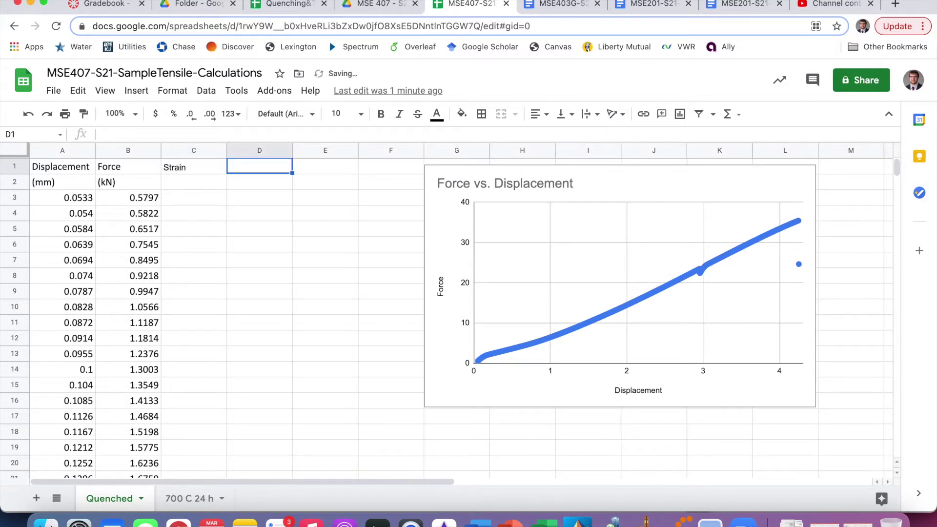
double_click(202, 171)
type("(")
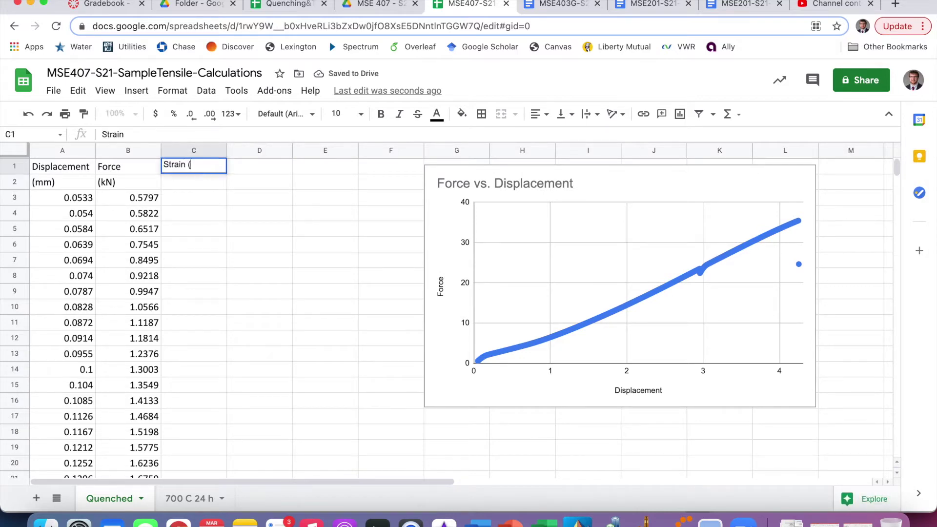
type("mm/mm)")
key("Tab")
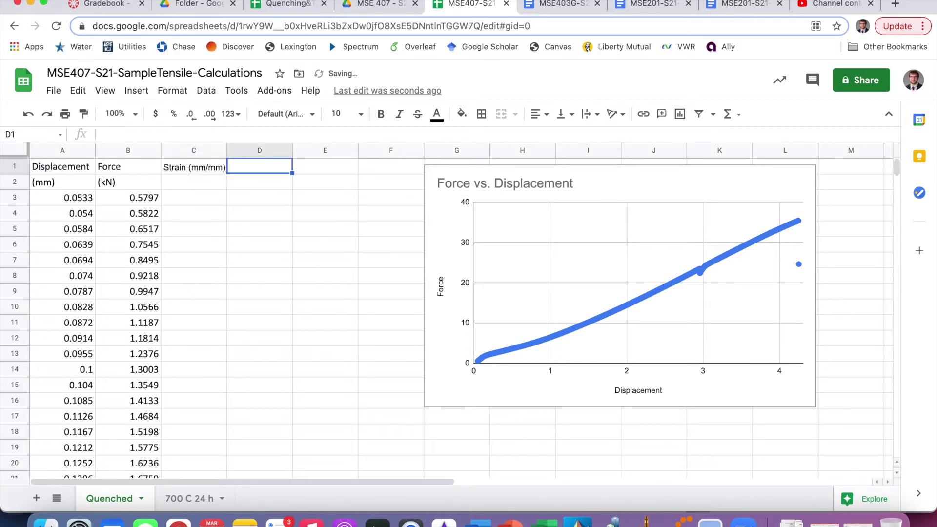
Step: Enter "Stress (MPa)" as the heading of column D in cell D1
type("Stress (MPa")
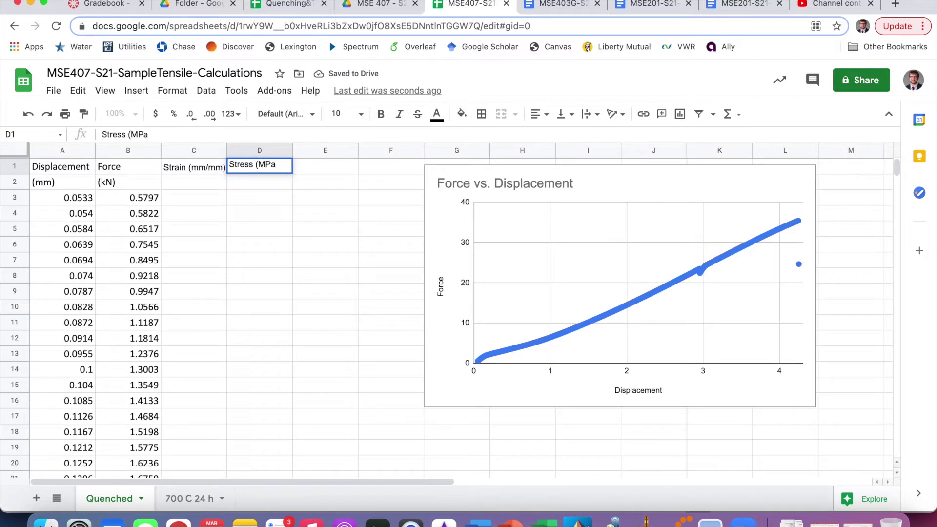
type(")")
key("Return")
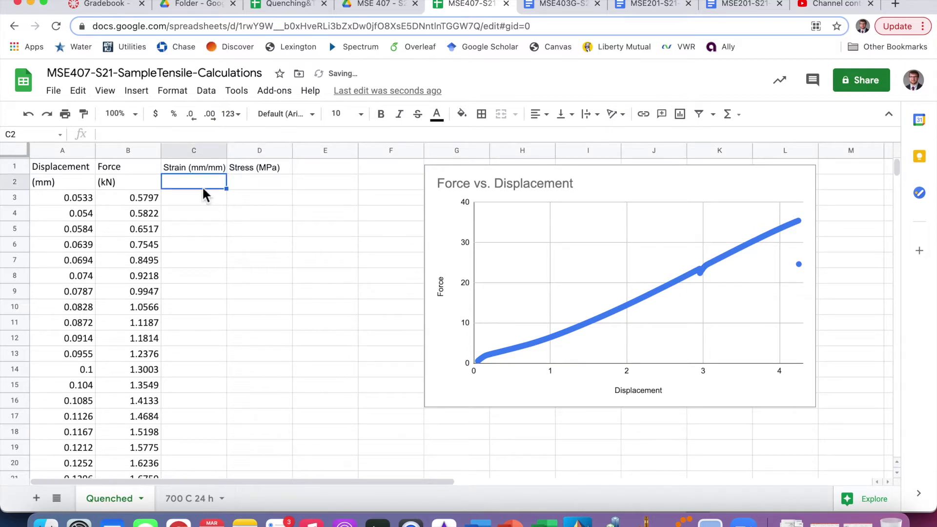
Step: Calculate strain in C3 with the formula =A3/32 and accept the suggested autofill for the rest of the column
key("Down")
type("=")
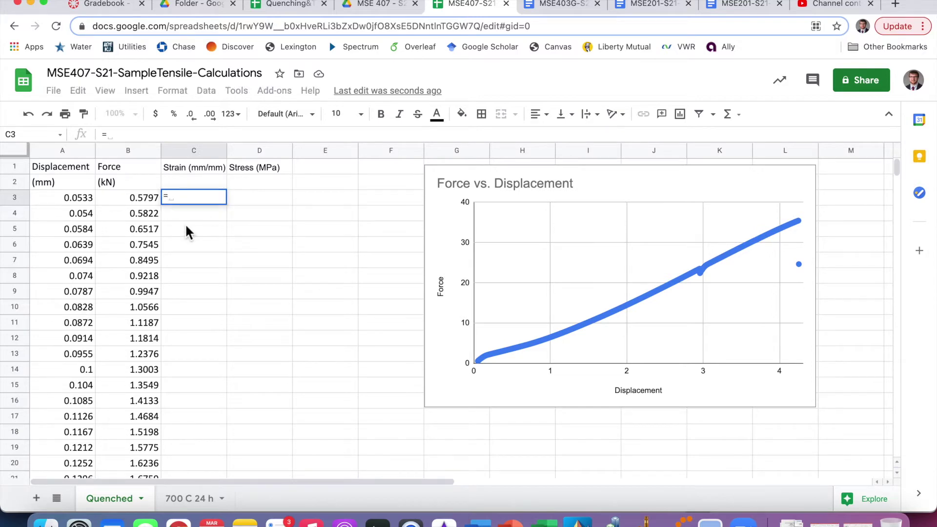
left_click(70, 201)
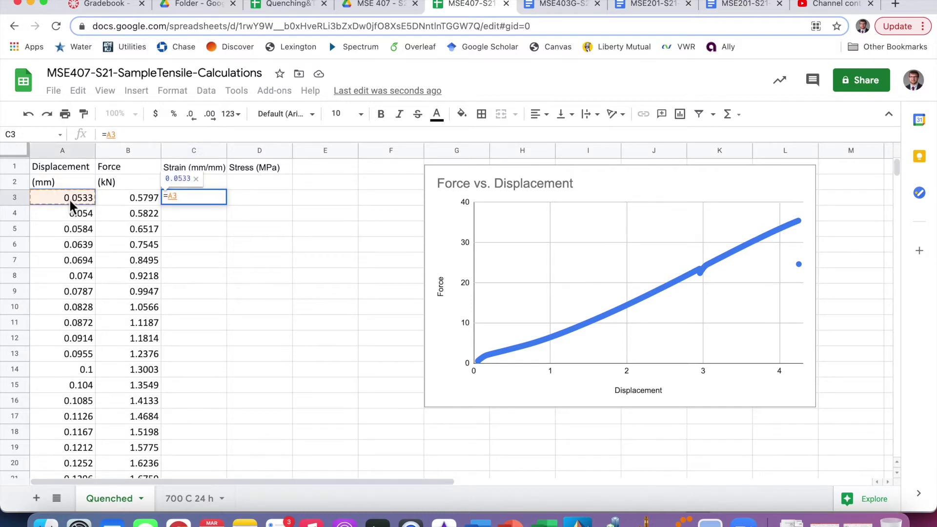
type("/")
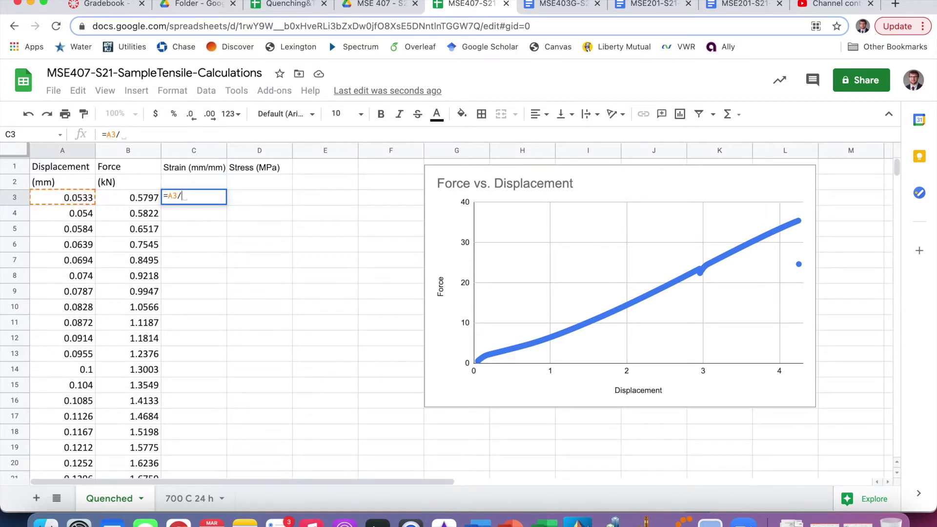
type("32")
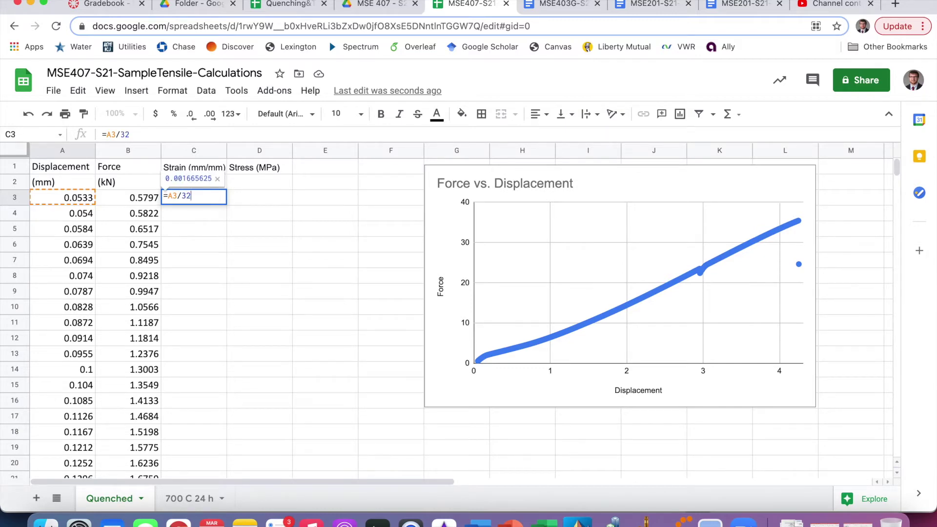
key("Return")
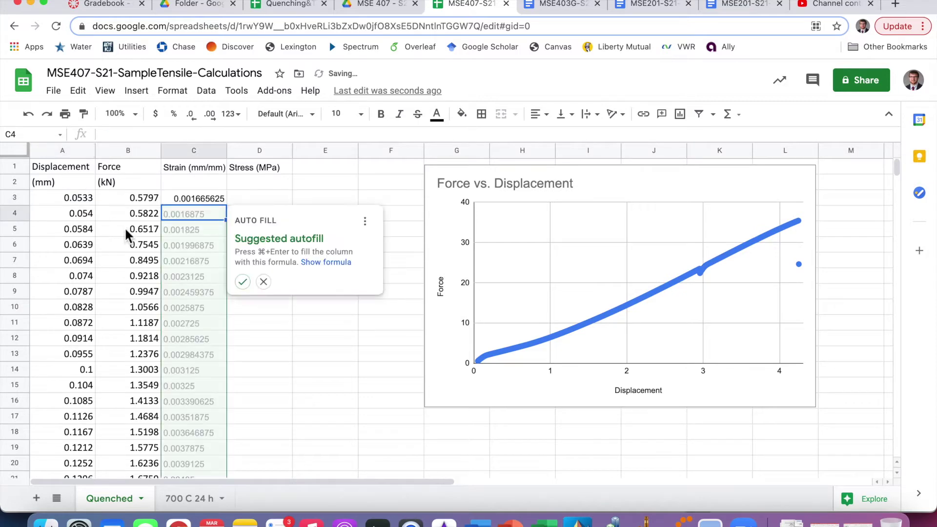
left_click(242, 283)
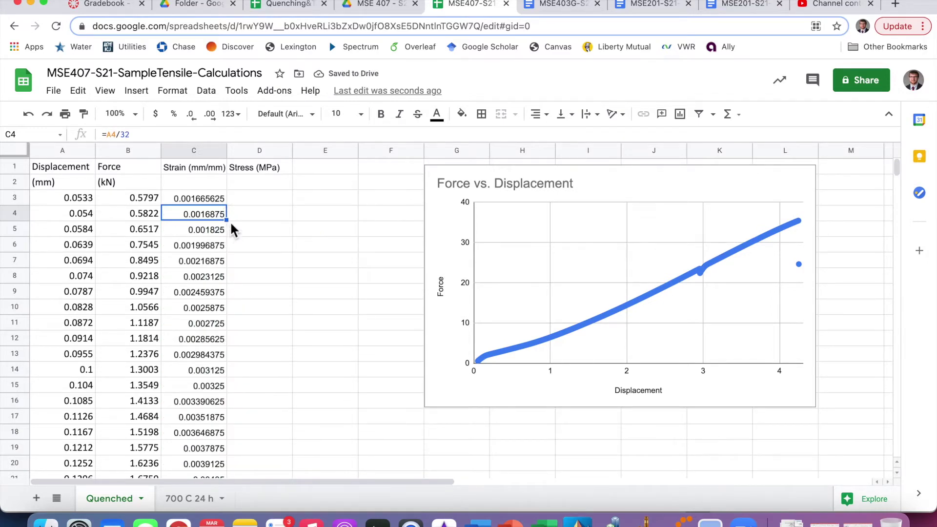
Step: Calculate stress in D3 with the formula =B3/(6.3*3.1) and accept the suggested autofill for the rest of the column
left_click(265, 202)
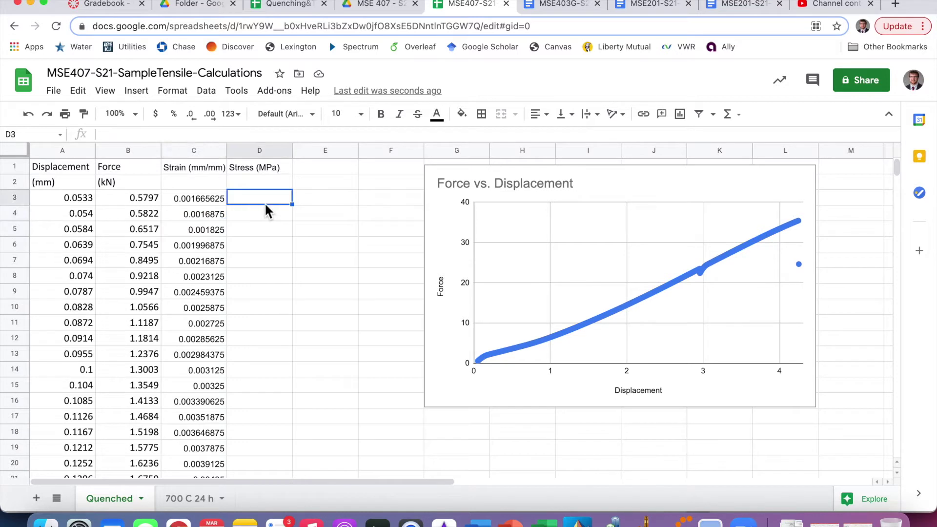
type("=")
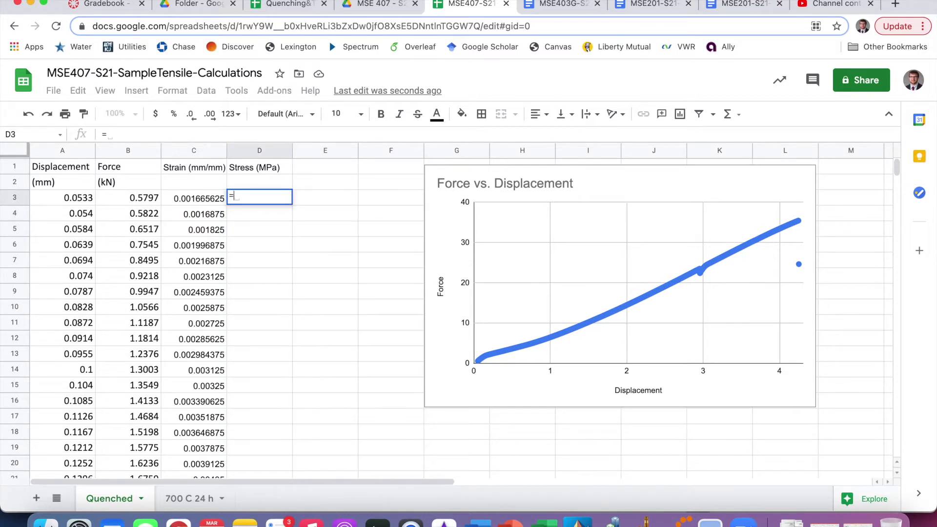
left_click(149, 197)
type("/")
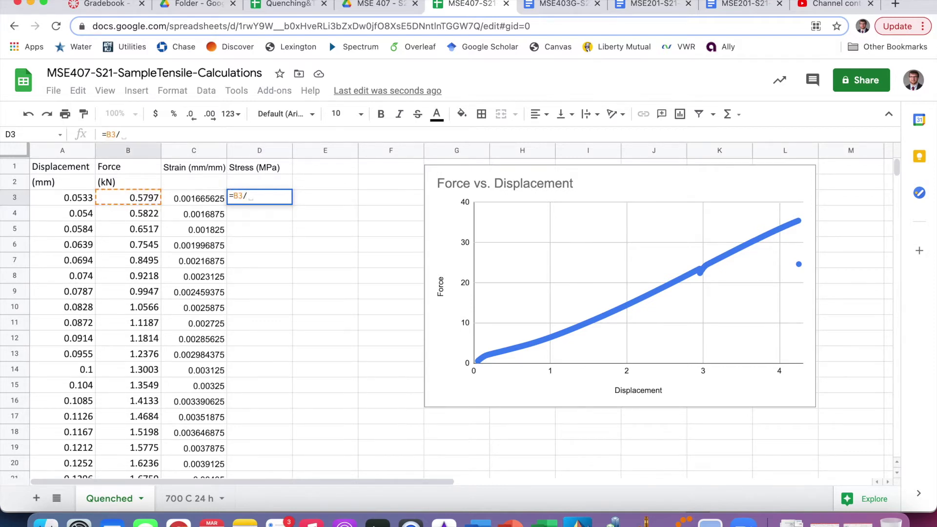
type("(6")
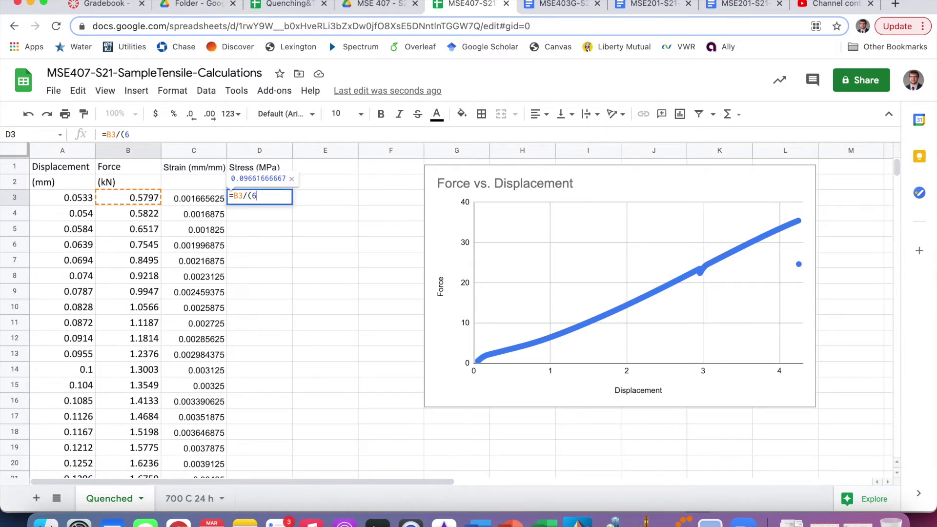
type(".3*3.1)")
key("Return")
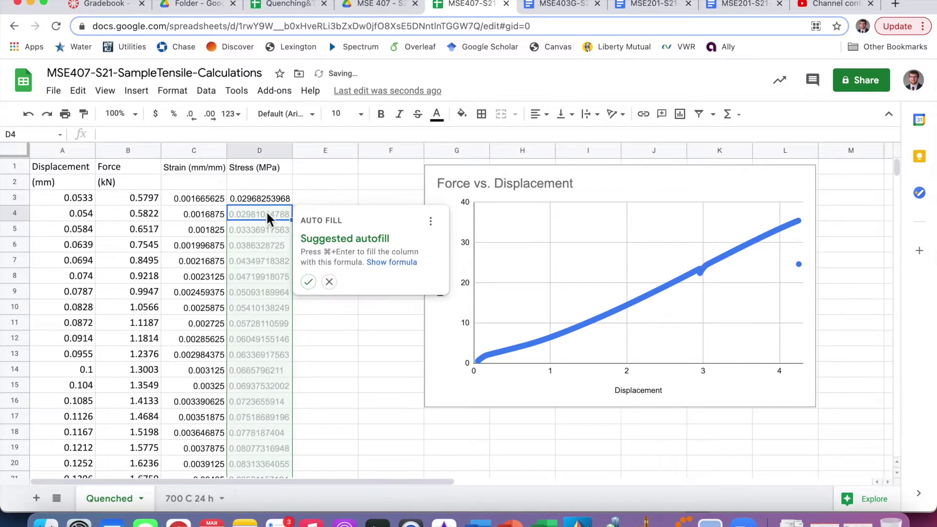
left_click(308, 281)
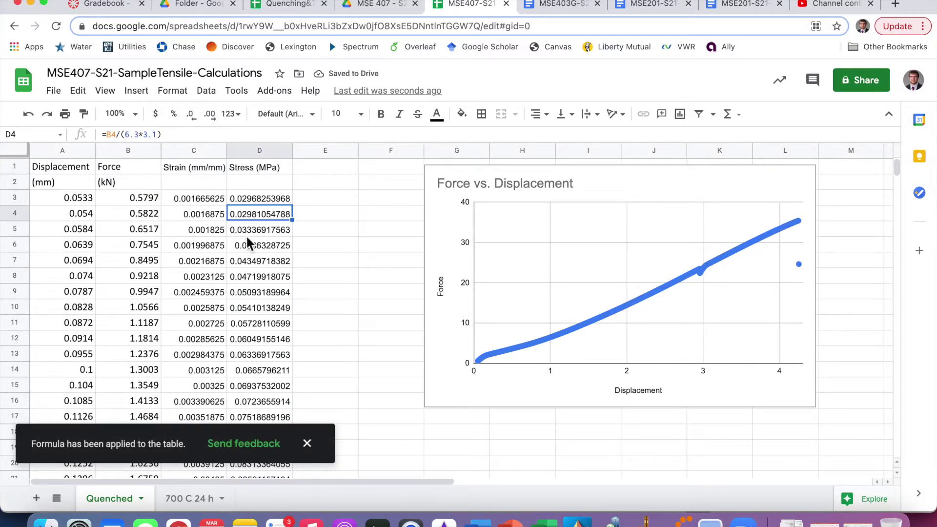
Step: Change the stress formula in D3 to =(B3*1000)/(6.3*3.1) to convert the force from kN to N
double_click(253, 197)
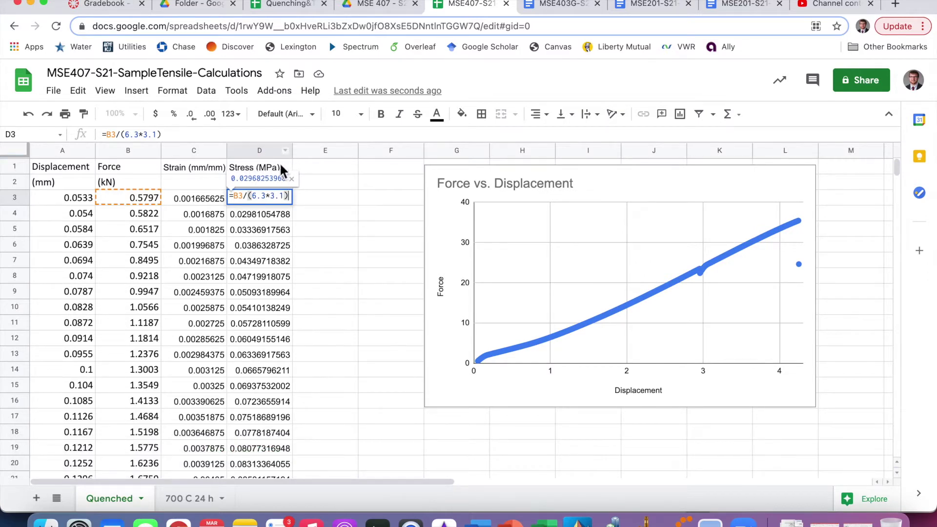
left_click(244, 197)
type(")")
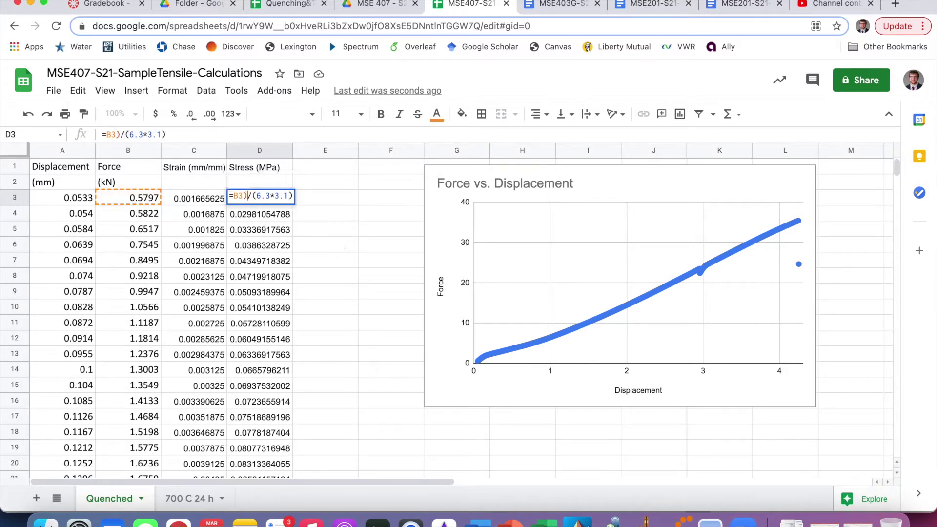
left_click(232, 195)
type("(")
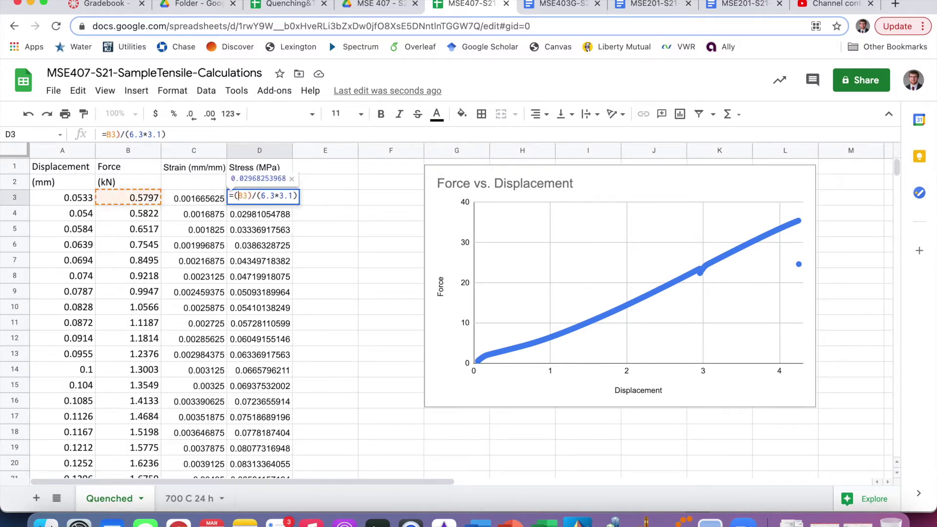
left_click(247, 196)
type("*1000")
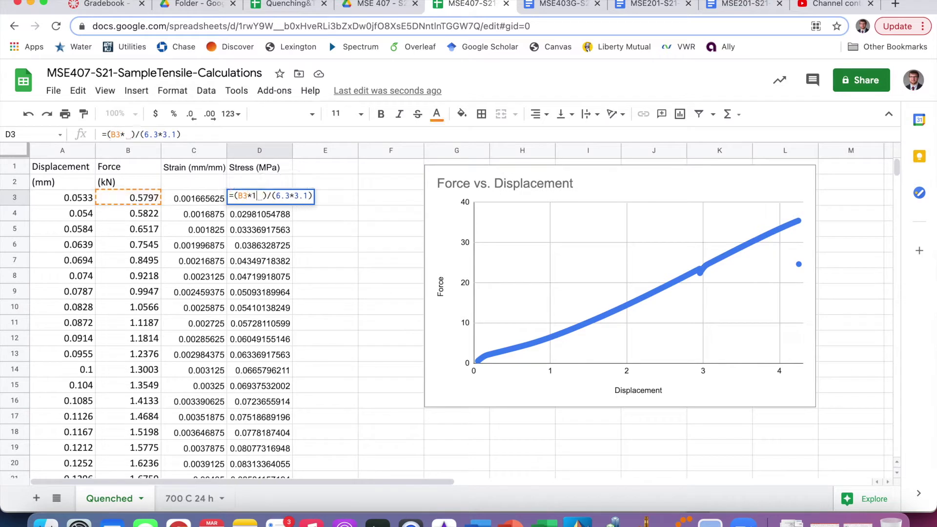
key("Return")
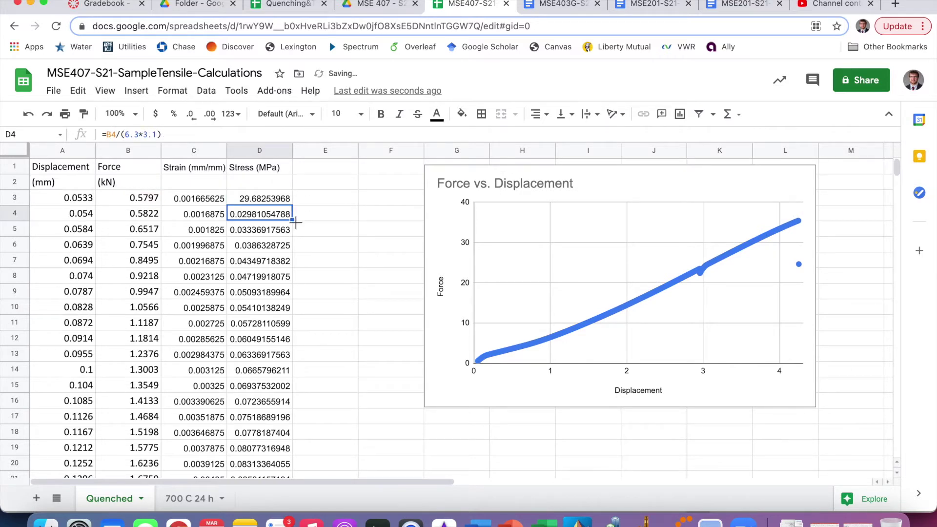
Step: Fill the corrected stress formula from D3 down to D52
left_click(269, 197)
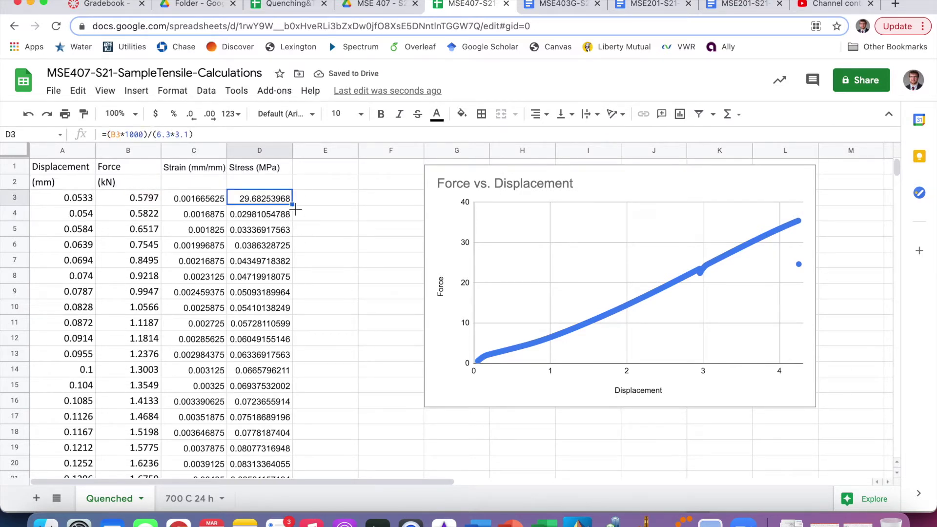
left_click_drag(296, 209, 290, 488)
scroll(270, 408, "up", 10)
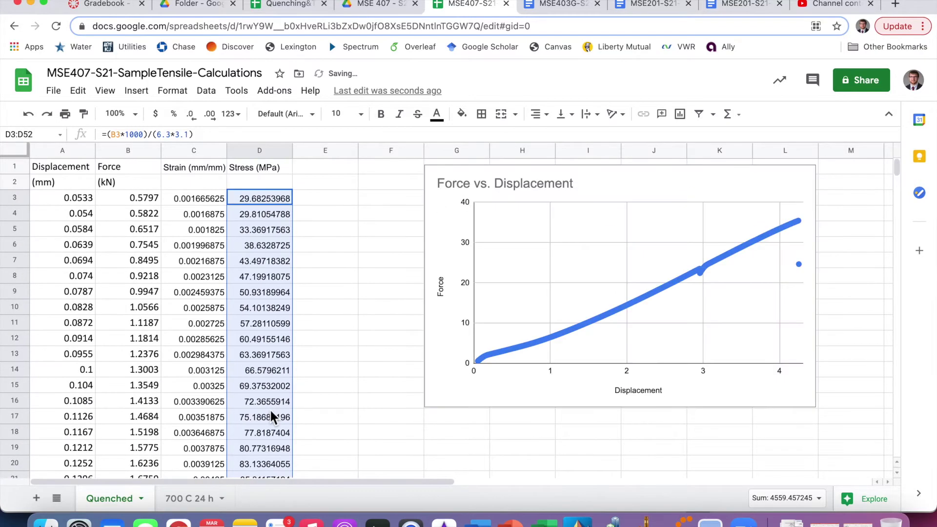
Step: Clear the stress values from D4 through D996, keeping the formula in D3
left_click(276, 216)
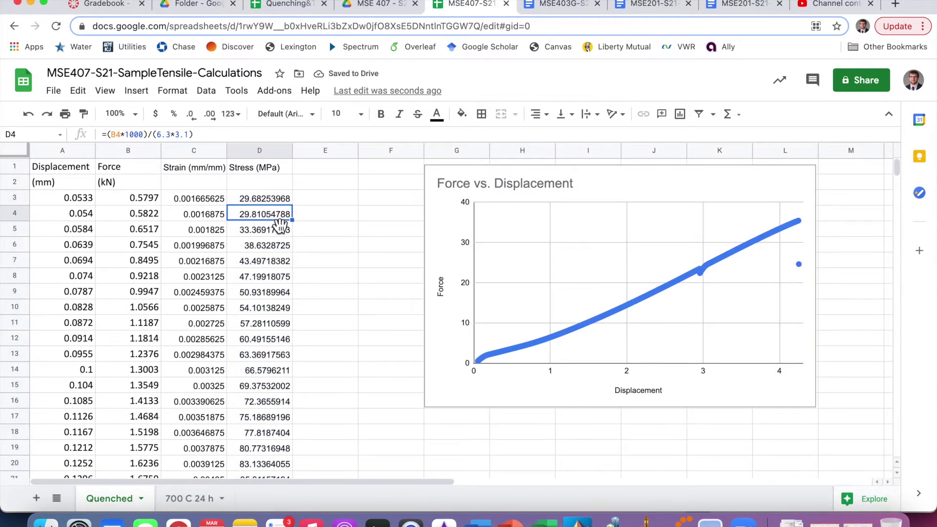
key("ctrl+shift+Down")
key("Delete")
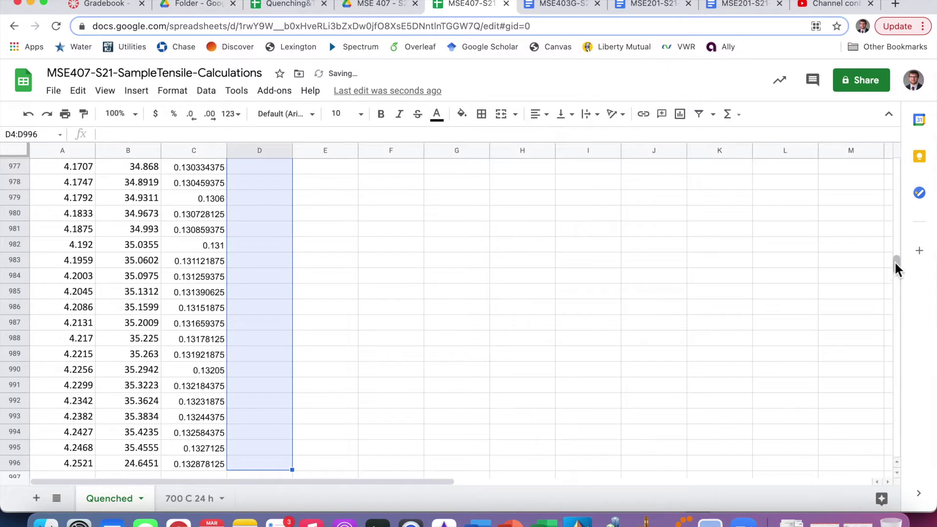
left_click_drag(895, 263, 907, 144)
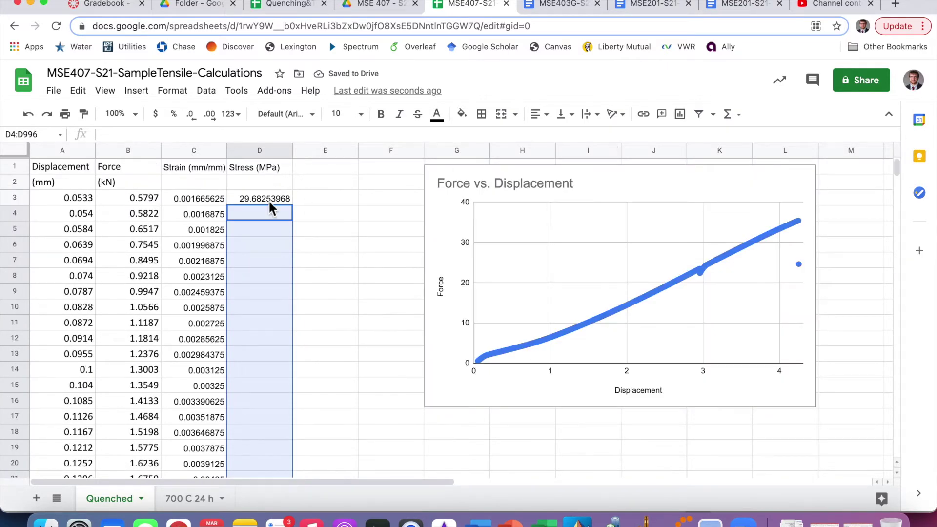
Step: Check the stress formula in D3 and fill it down the whole column alongside the data
double_click(268, 200)
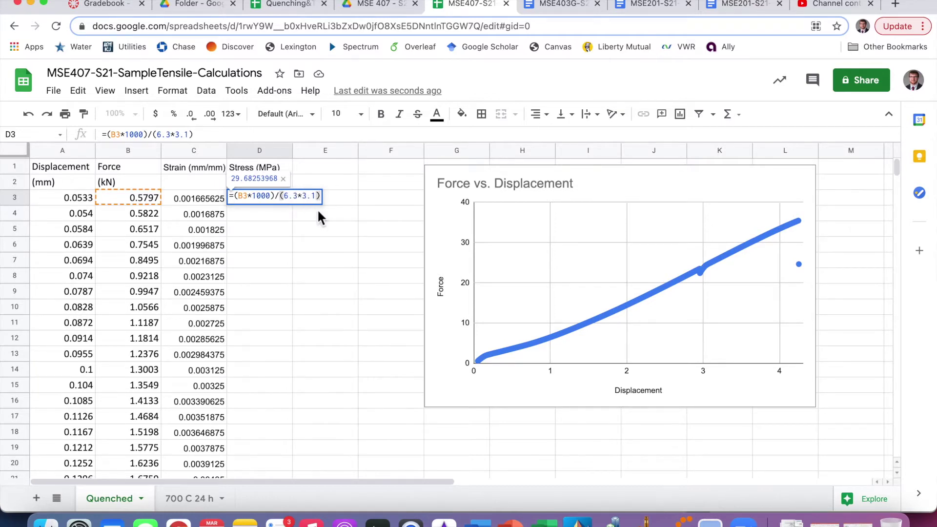
key("Return")
left_click(287, 199)
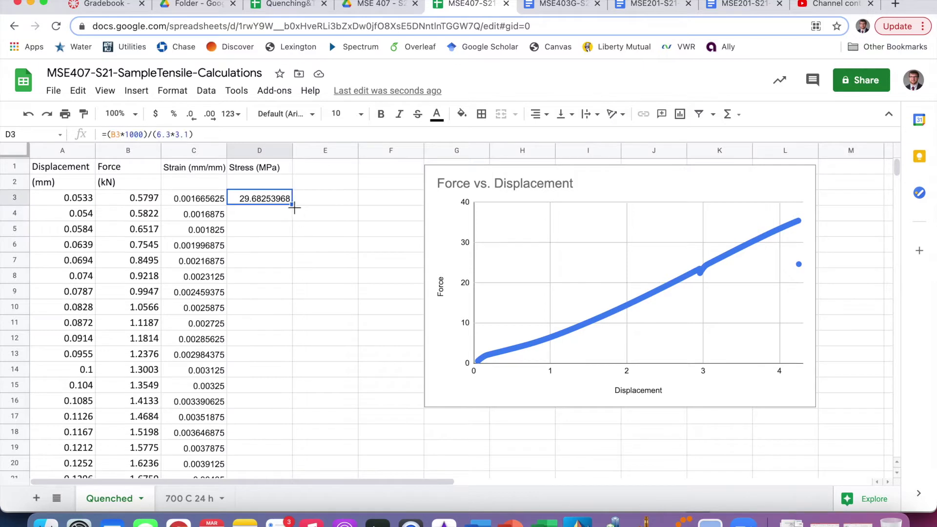
double_click(295, 207)
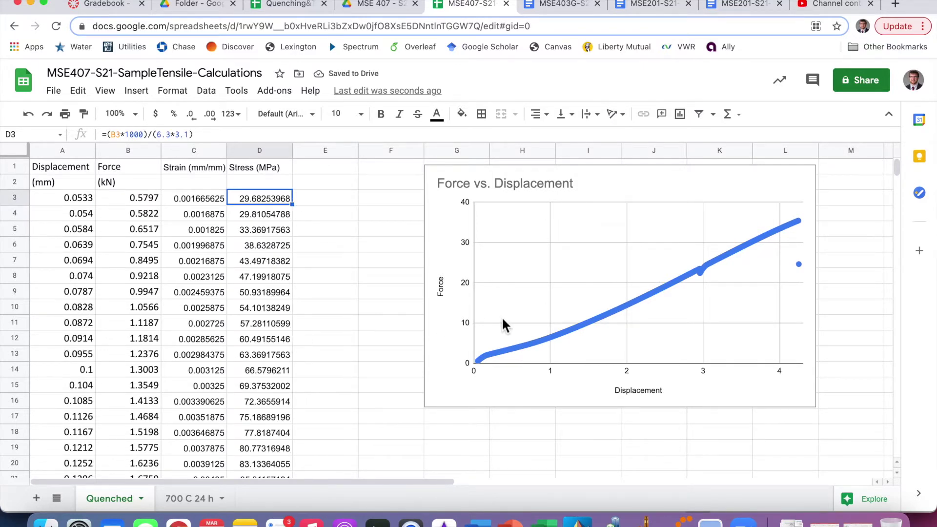
Step: Move the Force vs. Displacement chart closer to the data so that it starts in column E
left_click(615, 163)
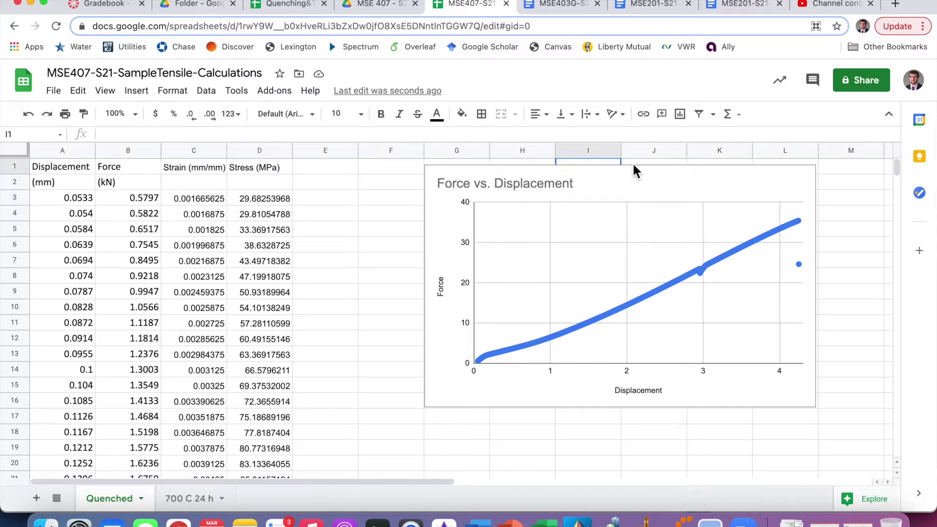
left_click_drag(663, 174, 547, 175)
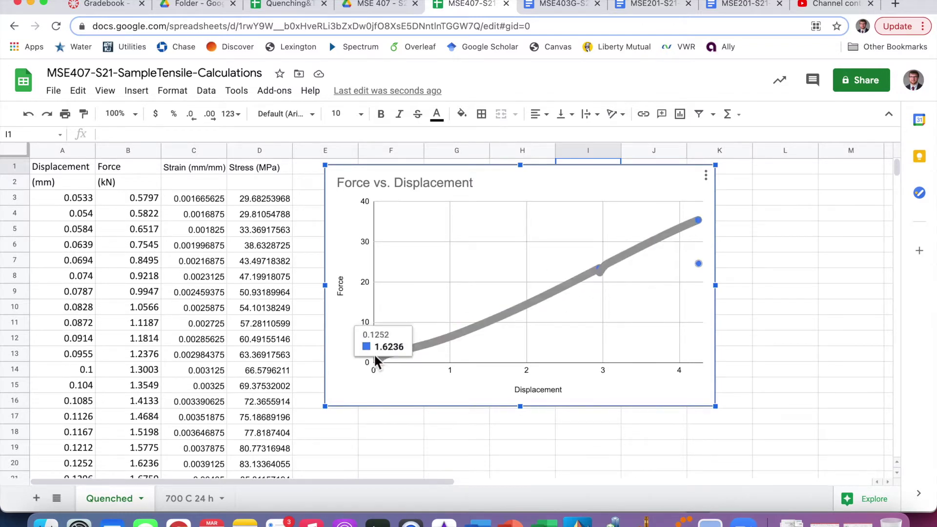
Step: Insert a chart of the strain and stress data in C3:D996
mouse_move(388, 353)
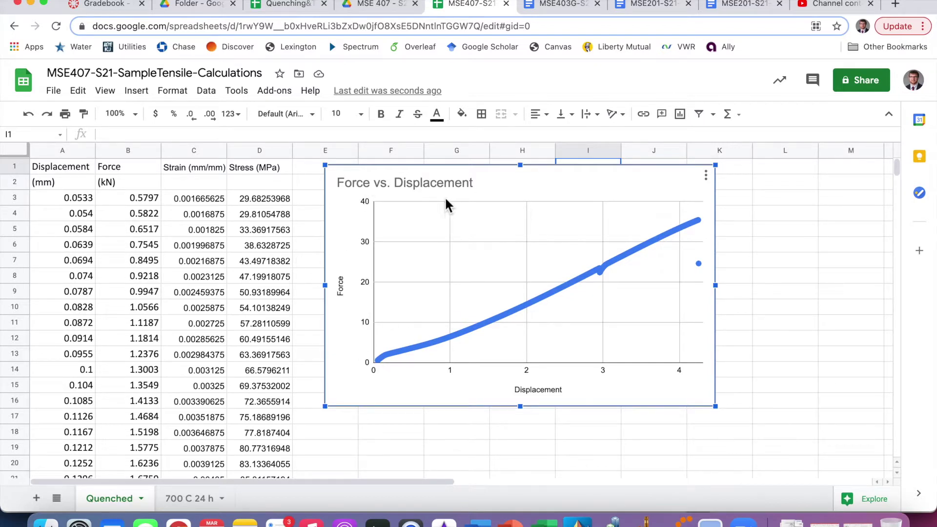
left_click(191, 202)
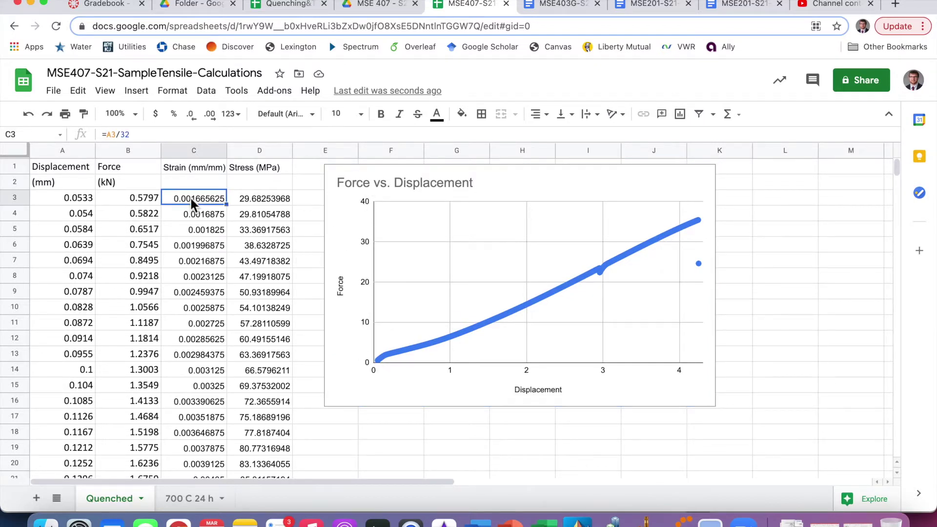
key("shift+Right")
key("super+shift+Down")
left_click_drag(896, 268, 899, 118)
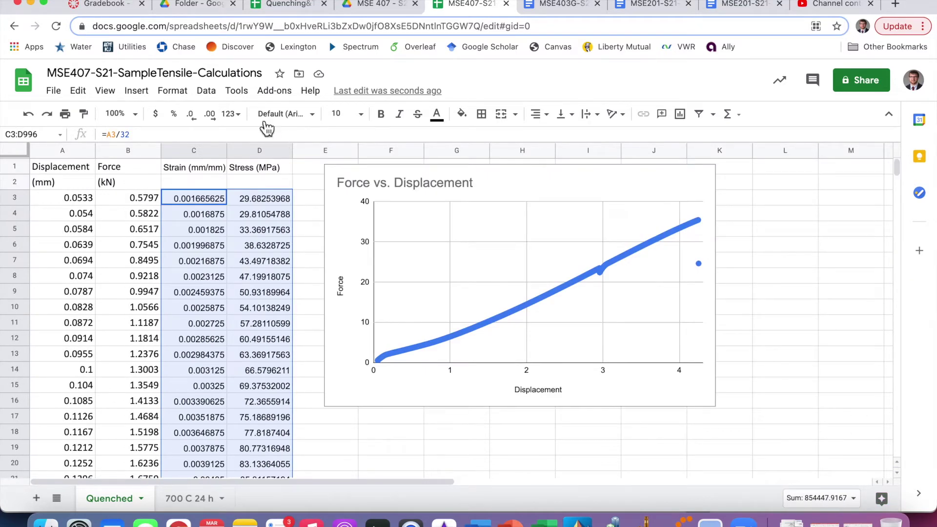
left_click(142, 92)
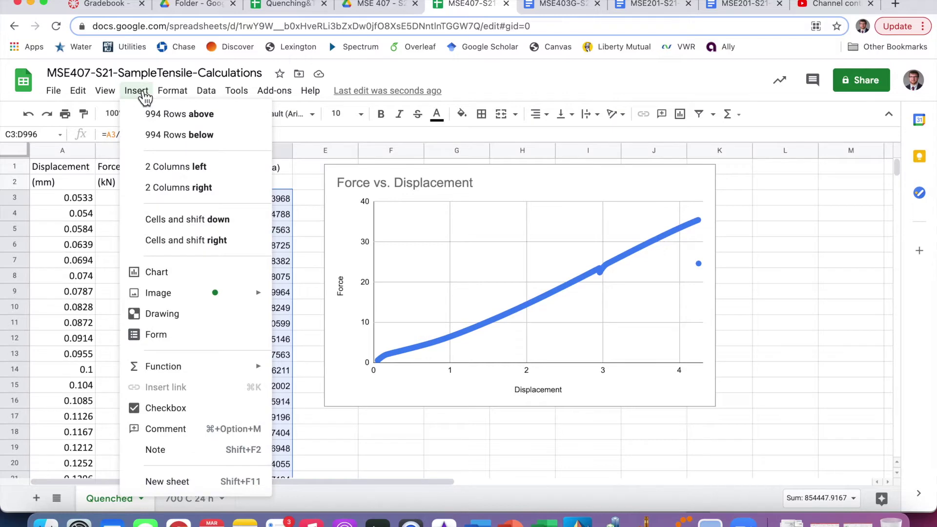
left_click(182, 280)
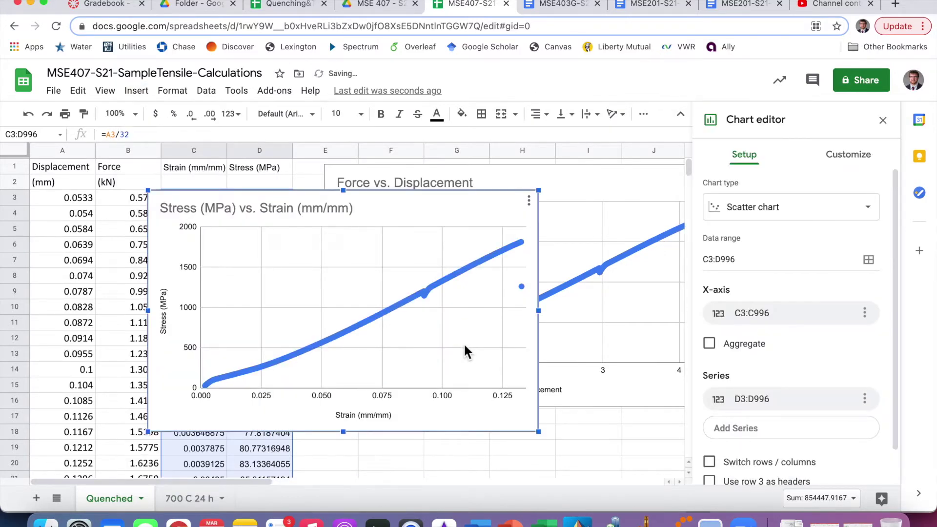
Step: Move the Stress vs. Strain chart directly below the Force vs. Displacement chart, starting near column E
left_click_drag(452, 201, 634, 435)
scroll(596, 321, "down", 10)
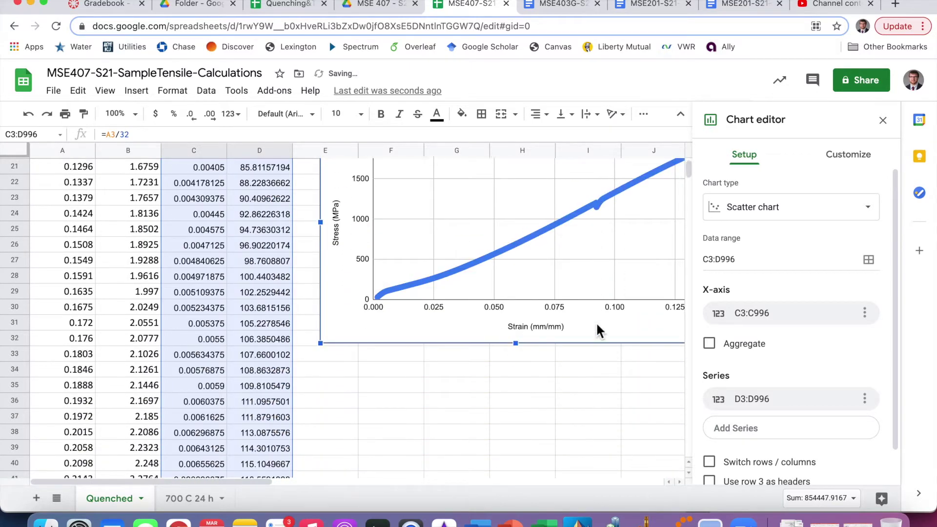
scroll(595, 321, "up", 3)
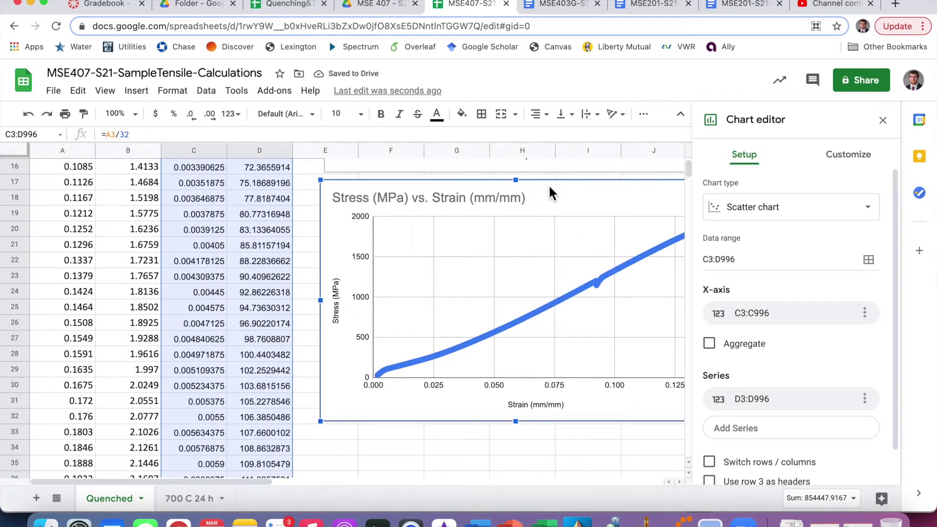
Step: Change the Stress vs. Strain chart from a scatter chart to a line chart and close the chart settings
left_click(783, 218)
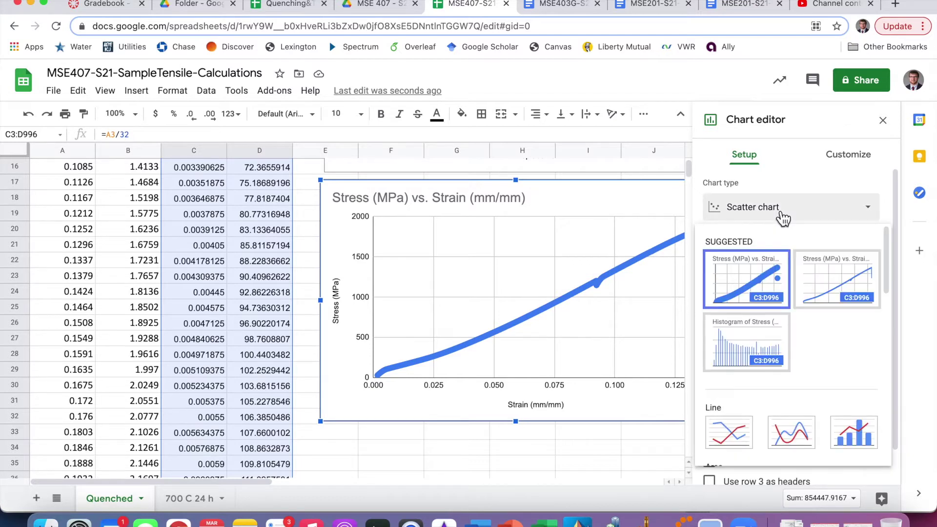
left_click(829, 286)
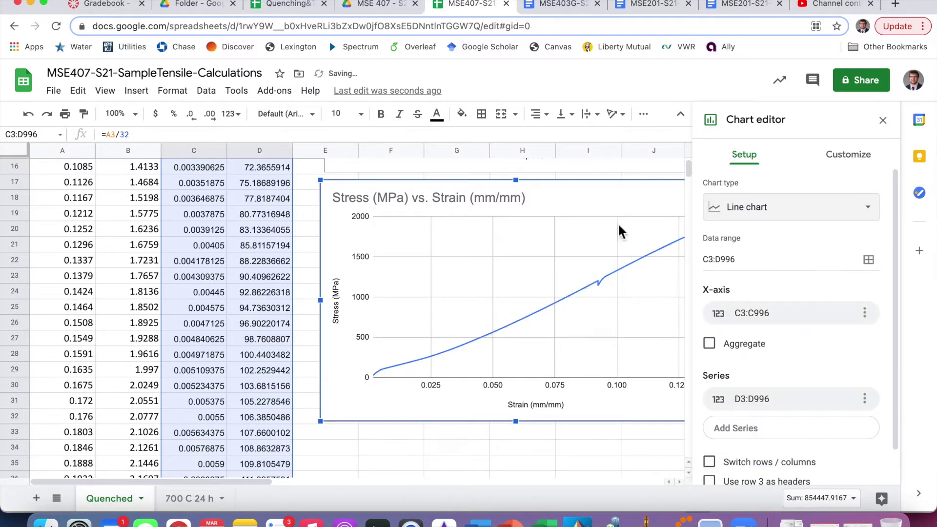
left_click(883, 121)
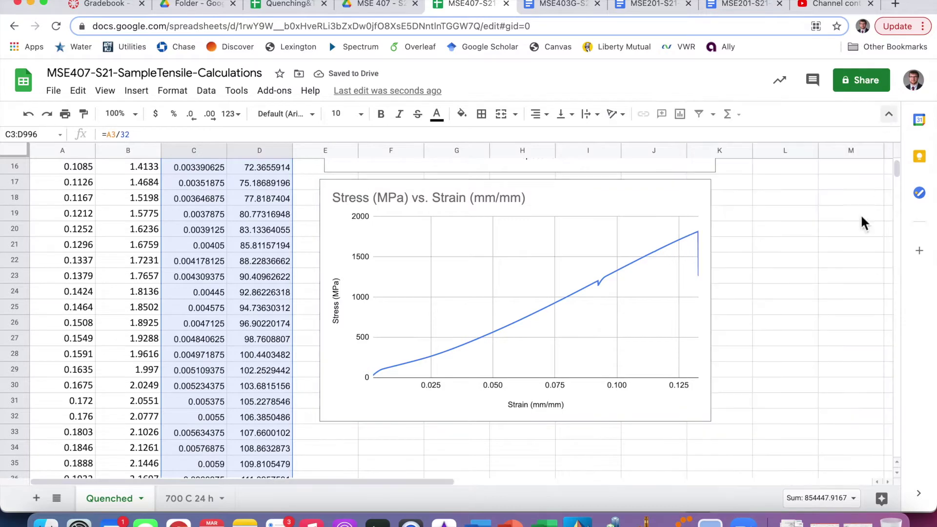
Step: Review the stress-strain curve and copy the final strain value from C996 at the end of the data
scroll(457, 288, "up", 5)
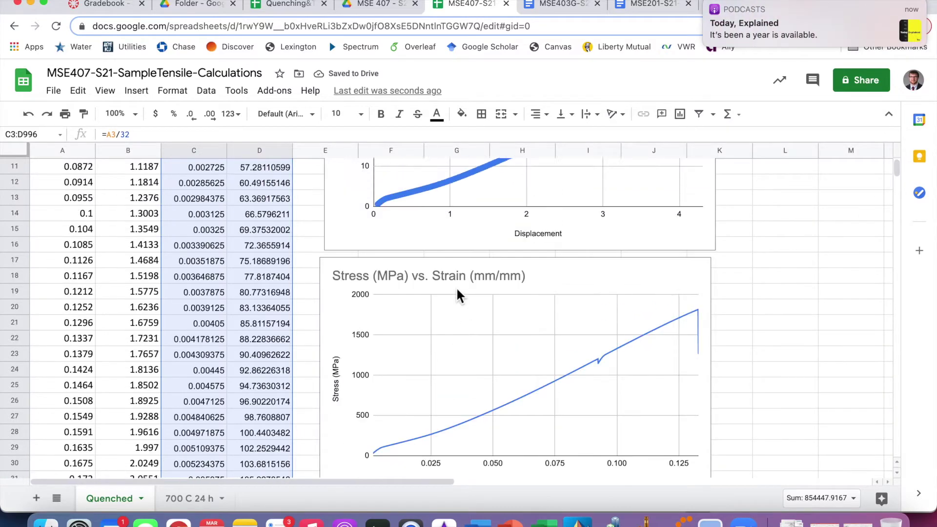
scroll(457, 290, "down", 4)
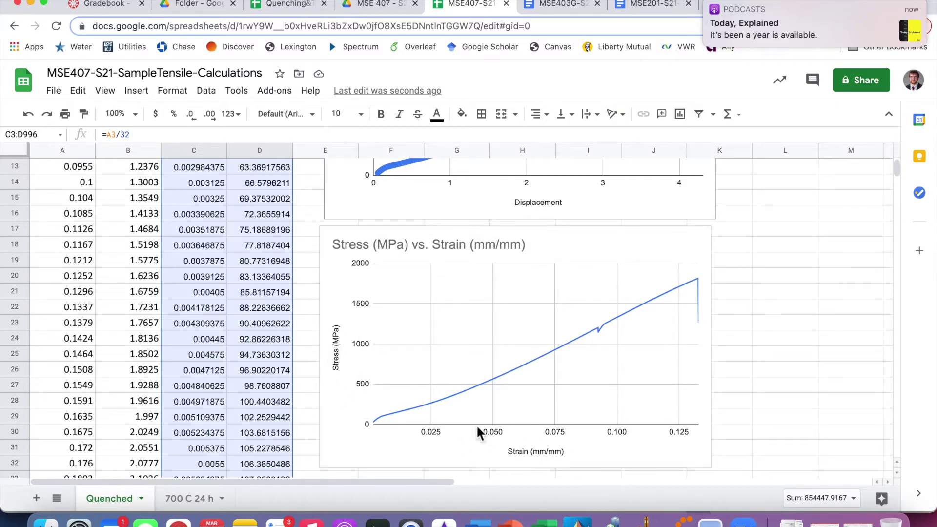
scroll(511, 433, "up", 2)
scroll(512, 433, "down", 1)
scroll(513, 442, "down", 1)
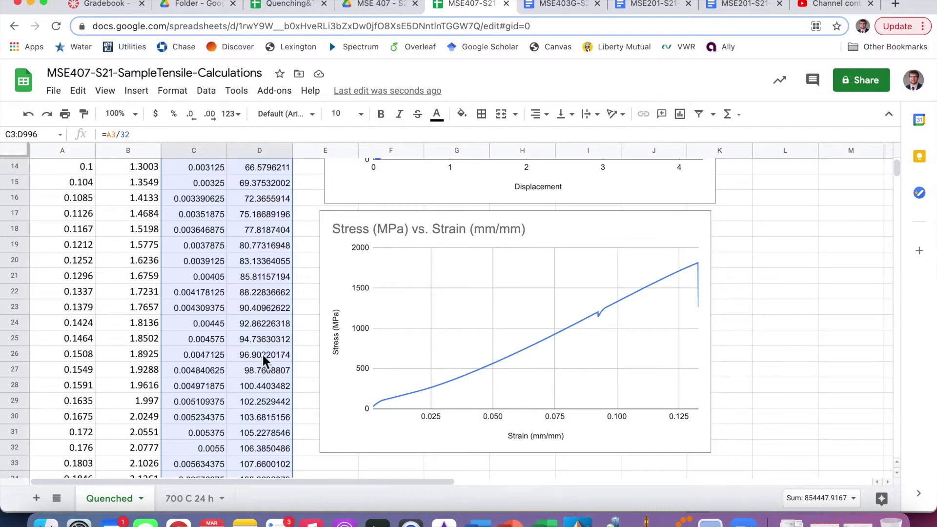
left_click_drag(897, 169, 895, 268)
scroll(419, 299, "down", 3)
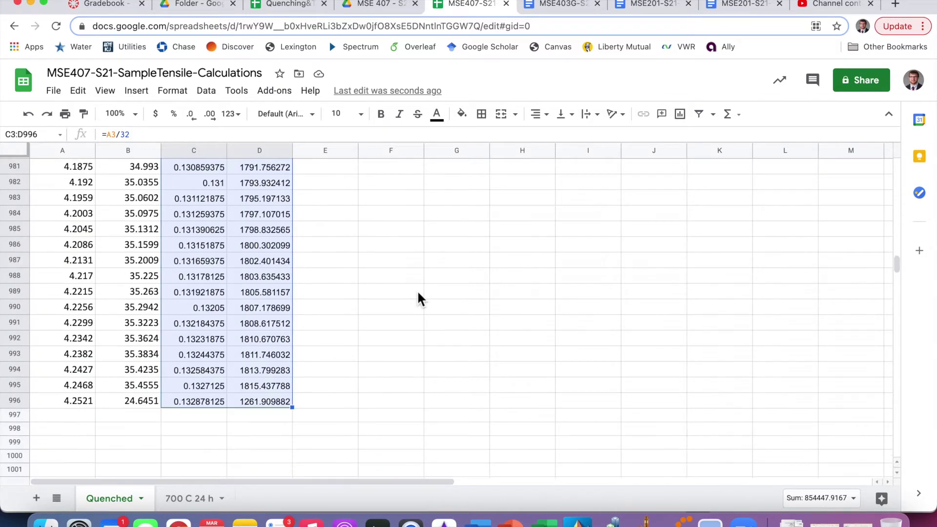
left_click(193, 403)
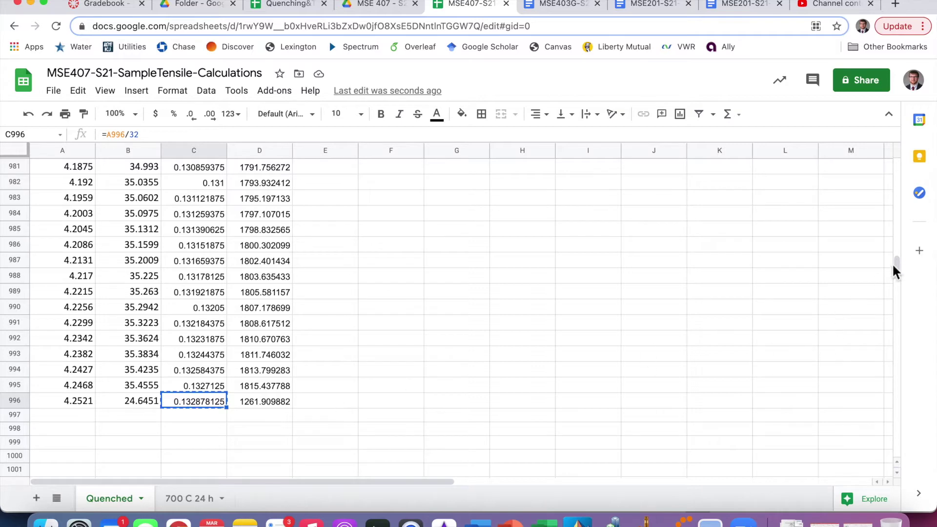
Step: Enter the label %EL in cell L2, beside the Force vs. Displacement chart
left_click_drag(900, 263, 889, 131)
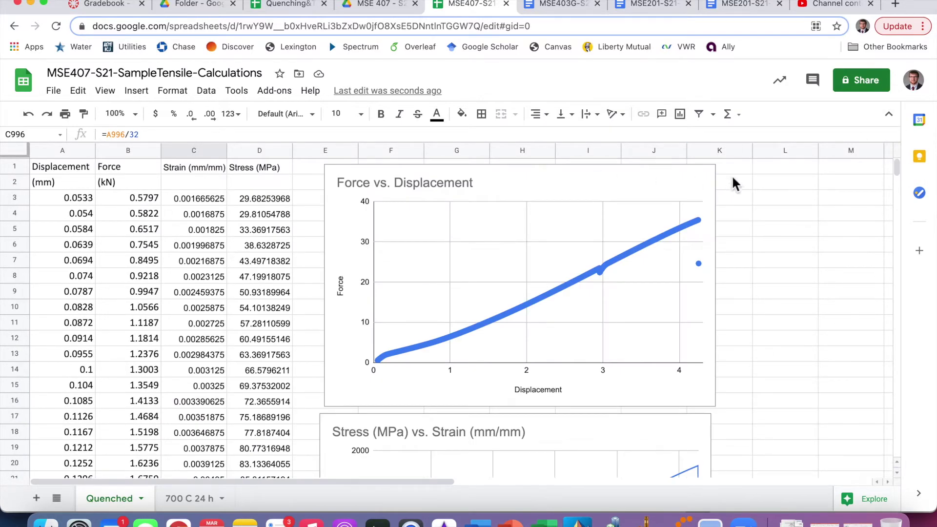
left_click(767, 188)
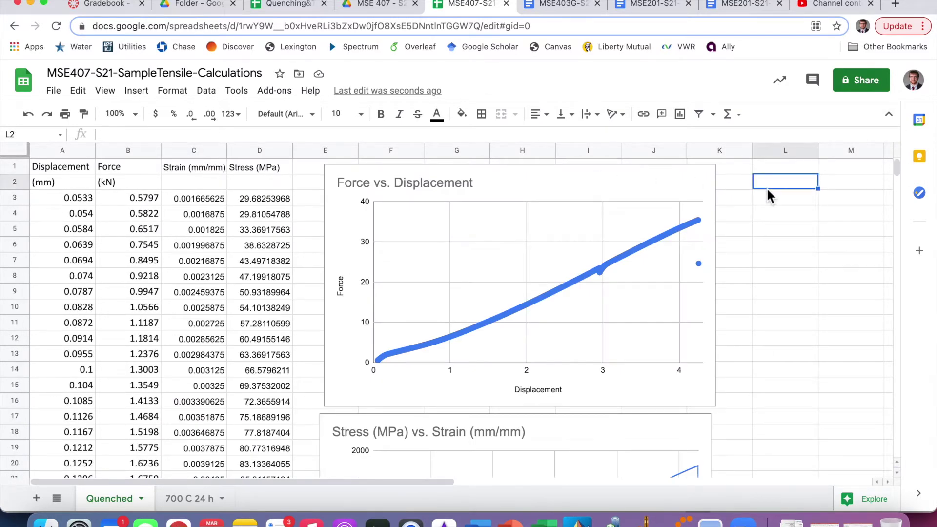
type("%EL")
key("Return")
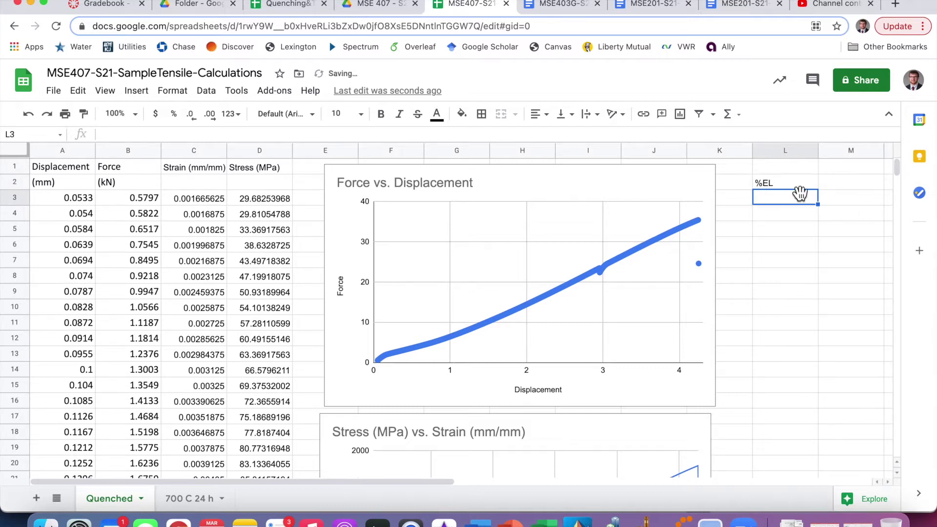
Step: Calculate the percent elongation in L3 from the copied final strain with the formula =0.132878125*100
type("=")
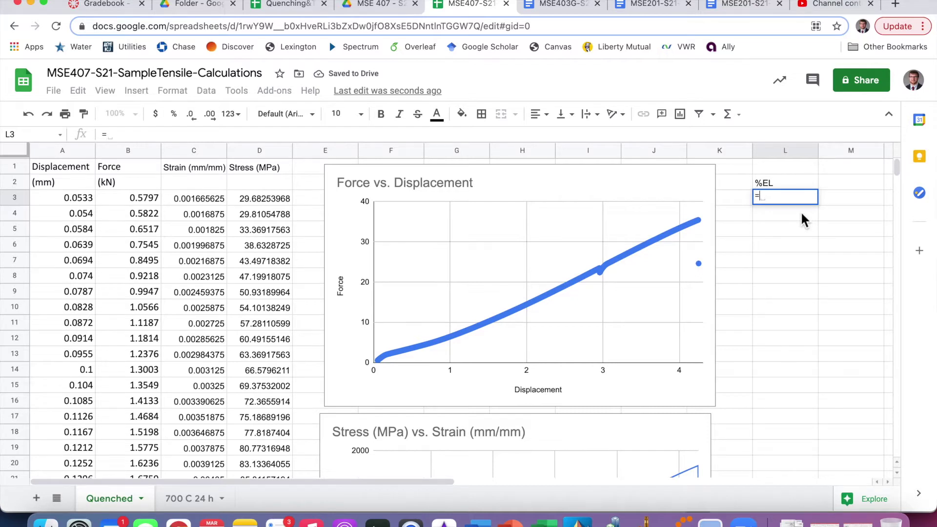
type("0.132878125")
type("*100")
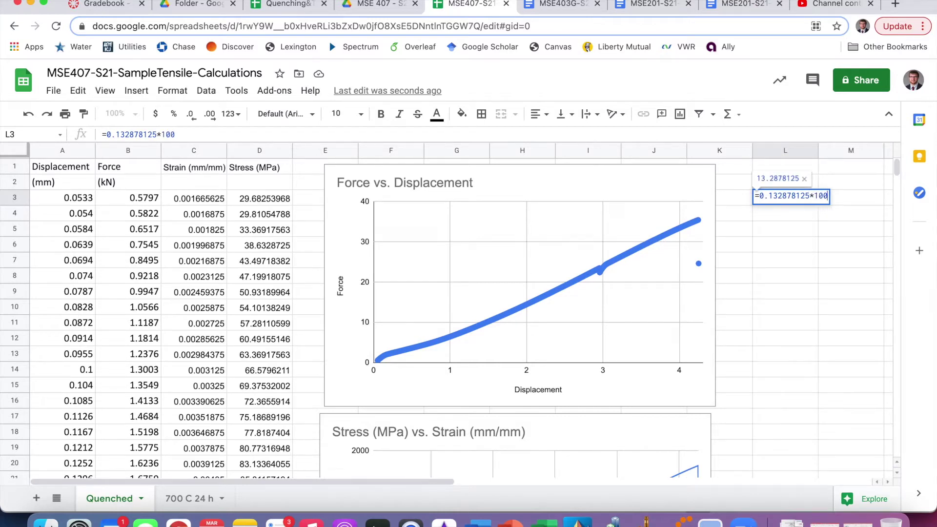
key("Return")
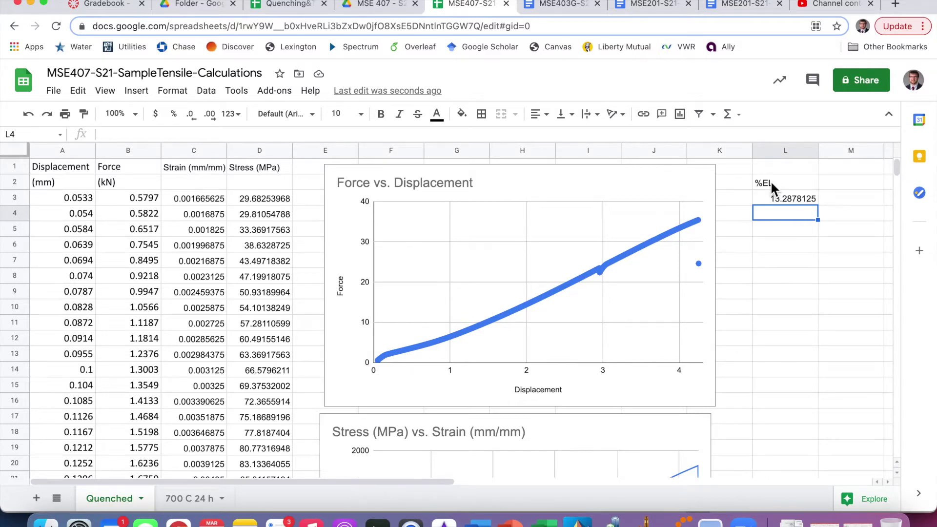
Step: Enter the label "TS or UTS, MPa" in cell L5
left_click(784, 228)
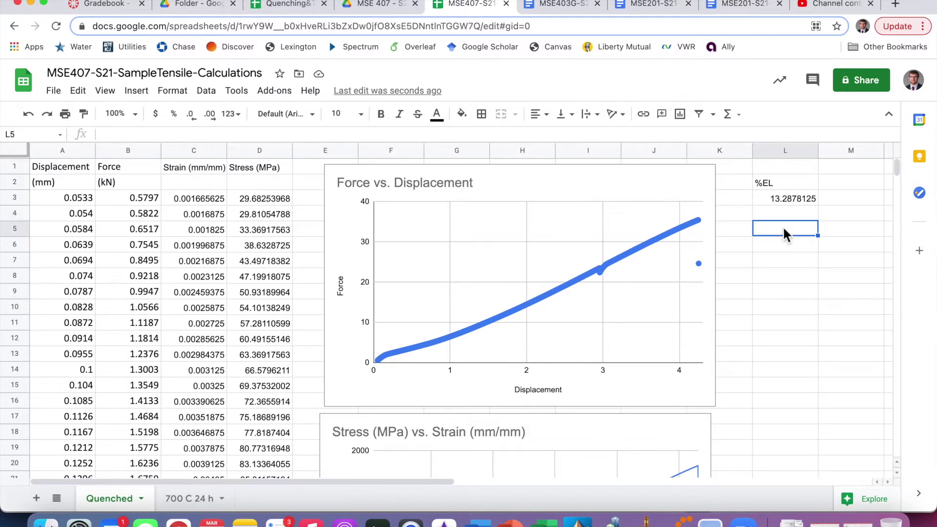
type("TS or U")
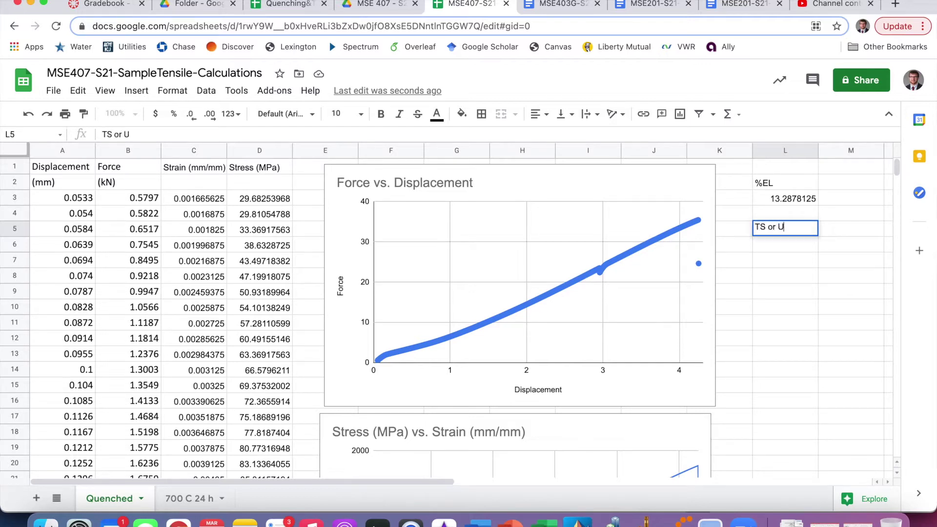
type("TS, MPs")
key("BackSpace")
type("a")
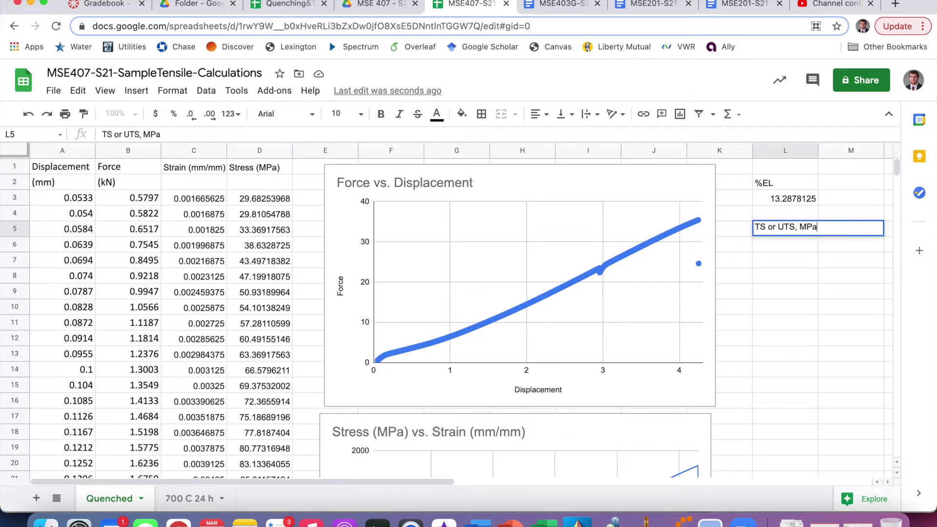
key("Return")
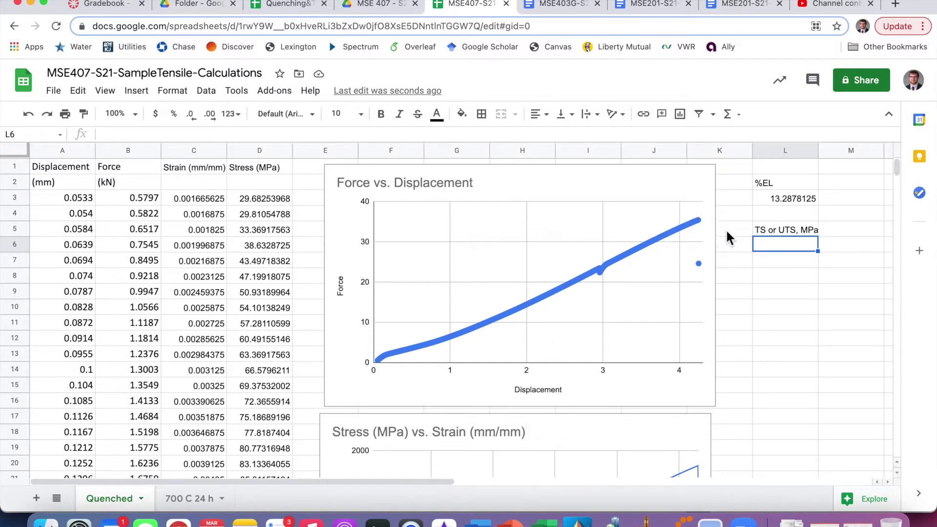
Step: Calculate the tensile strength in L6 as the maximum of the stress column with =max(D3:D996), and check the formula
type("=mas")
key("BackSpace")
type("x")
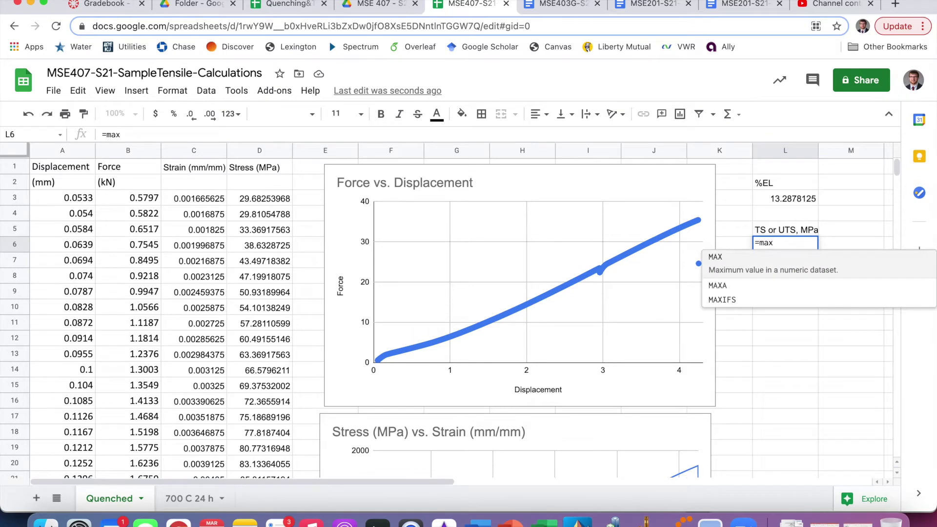
type("(")
left_click(276, 196)
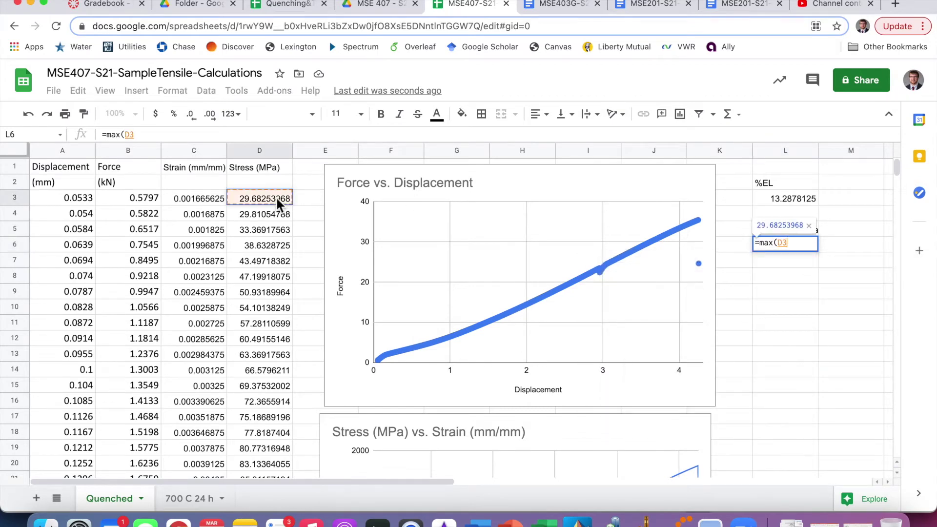
key("ctrl+shift+Down")
key("Return")
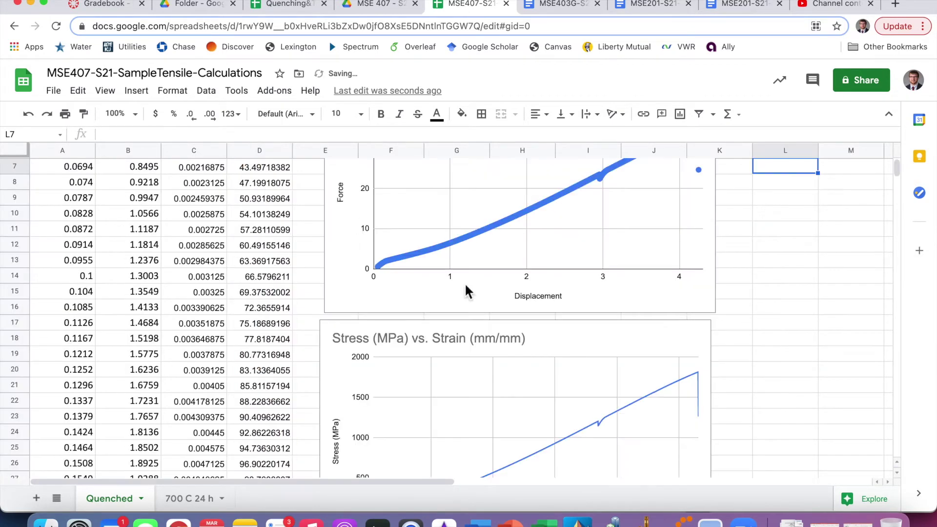
scroll(466, 287, "up", 2)
left_click(795, 245)
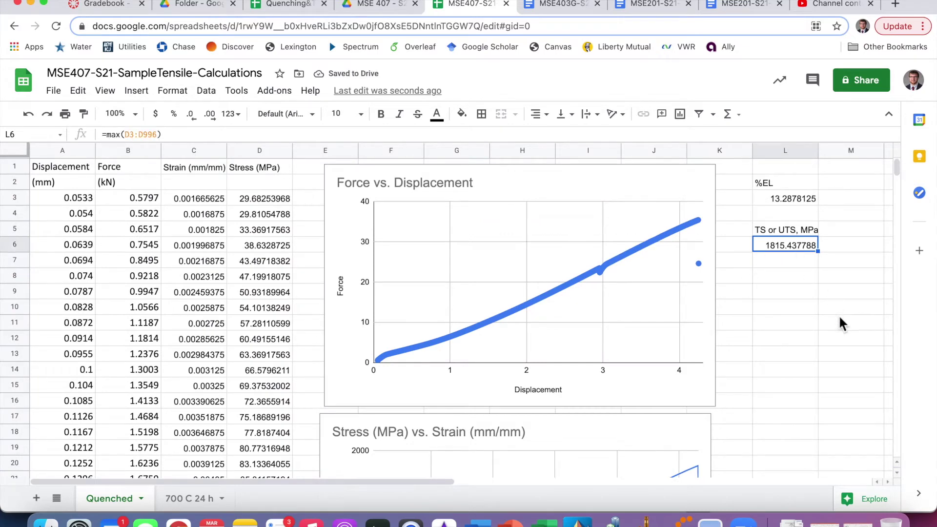
Step: Reduce the percent elongation in L3 to one displayed decimal place
left_click(792, 195)
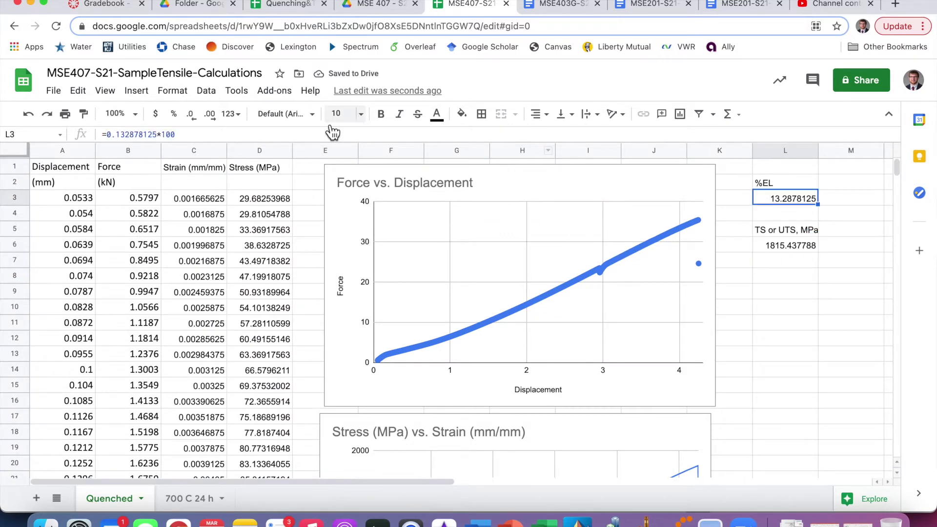
left_click(196, 121)
left_click(196, 120)
left_click(196, 120)
left_click(197, 121)
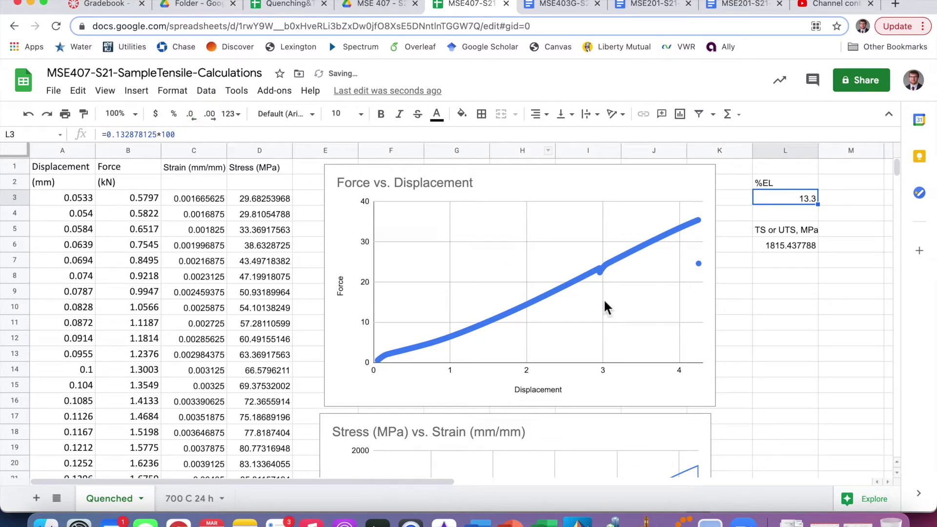
Step: Reduce the tensile strength in L6 to one displayed decimal place
left_click(787, 246)
left_click(197, 120)
left_click(196, 121)
left_click(197, 121)
left_click(197, 120)
left_click(197, 121)
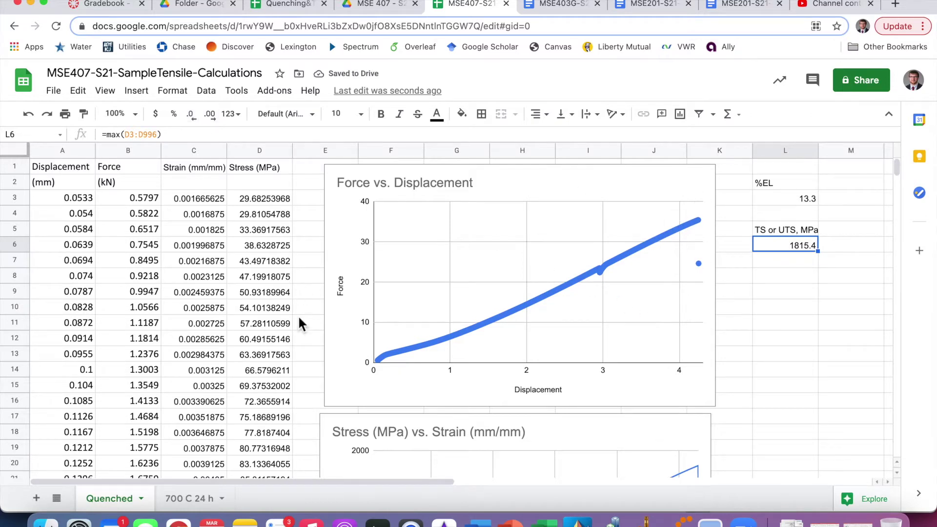
Step: Enter the label "Yield Strength or YS, MPa" in cell L8 and "NA" as its value in L9
scroll(383, 351, "down", 3)
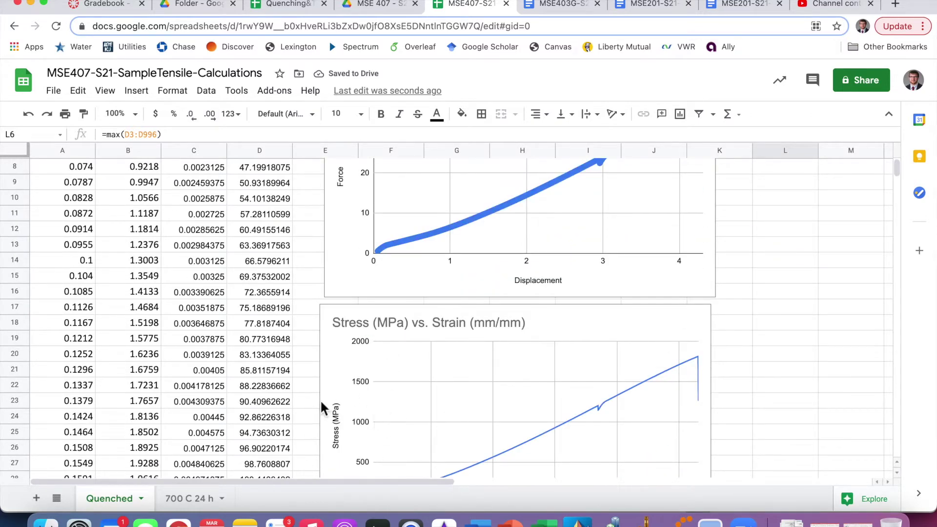
scroll(467, 371, "down", 2)
scroll(467, 371, "up", 5)
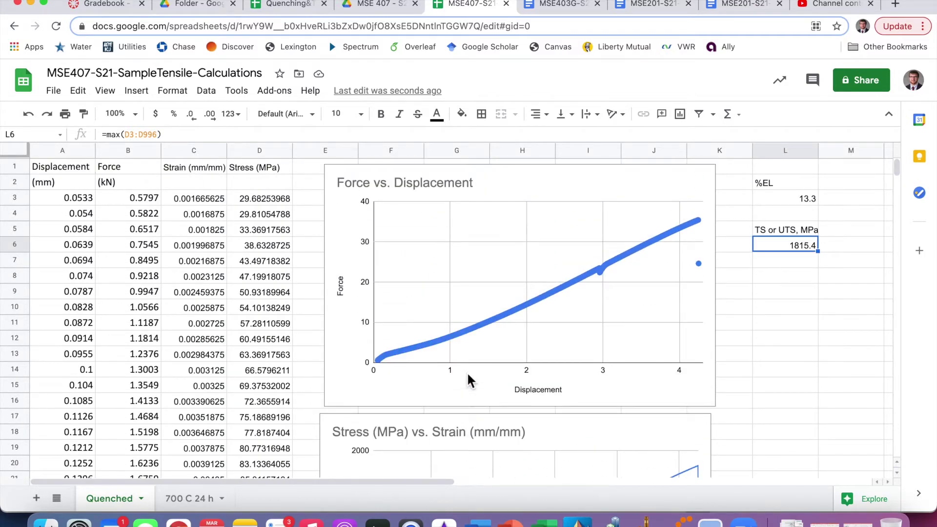
left_click(794, 275)
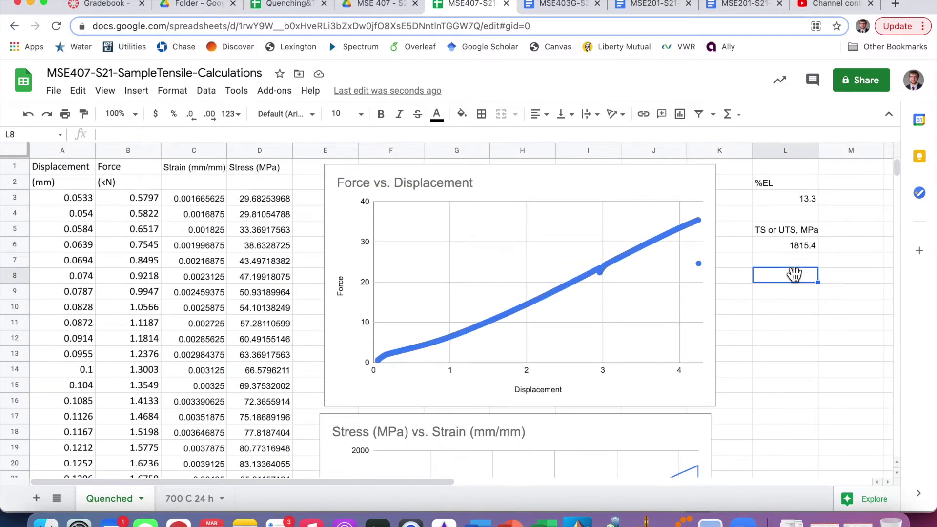
type("Yield Streng")
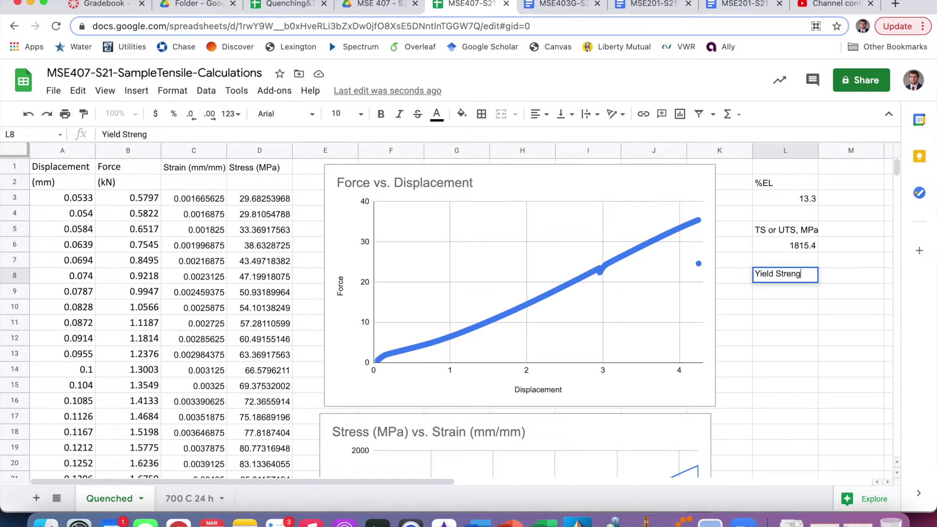
type("th or YS, MPA")
key("BackSpace")
type("a")
key("Return")
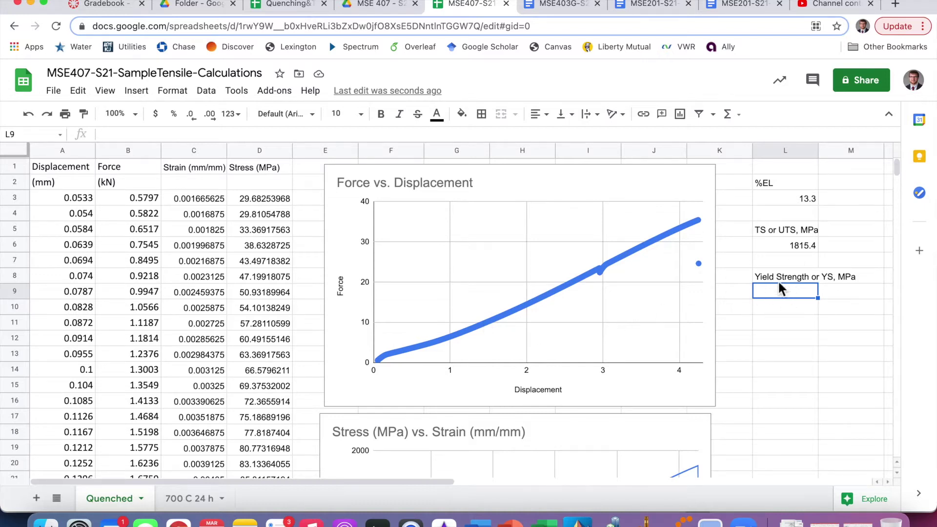
type("NA")
key("Return")
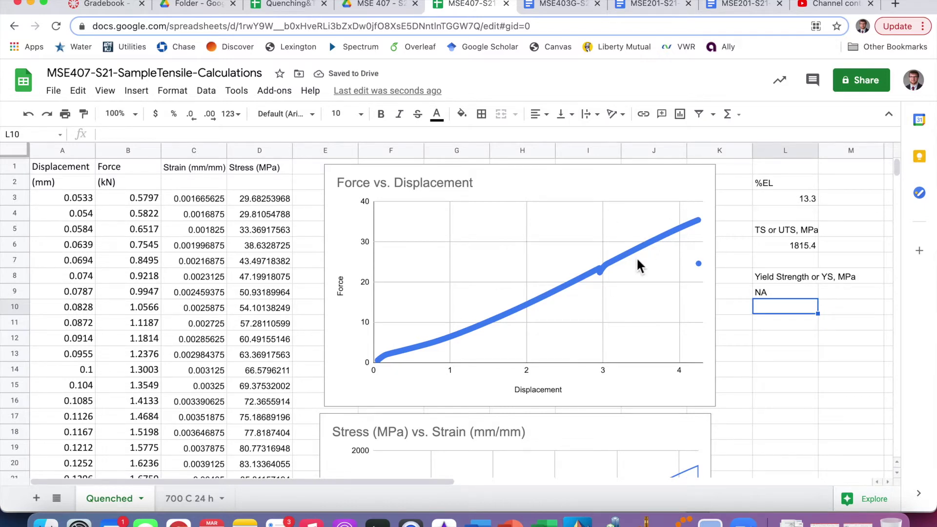
Step: Enter the label "E, GPa" for the elastic modulus in cell L11
left_click(768, 327)
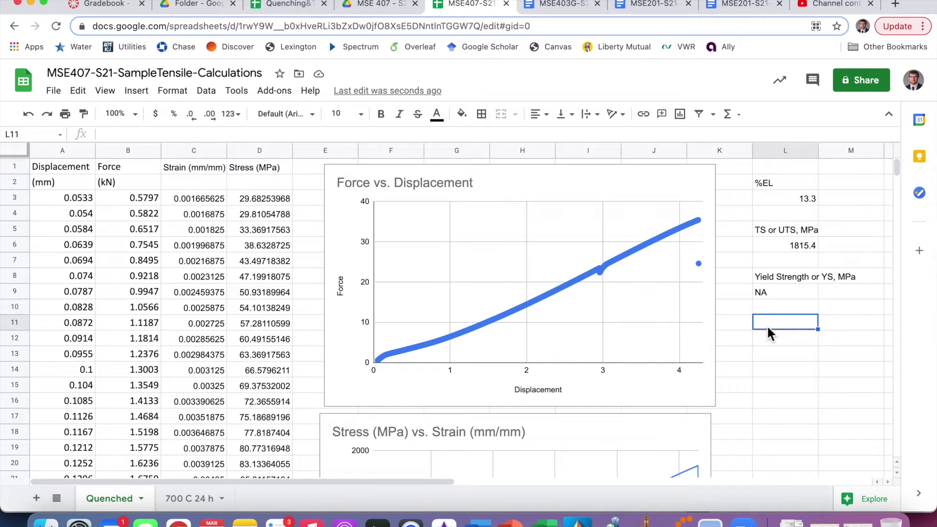
type("E, GPA")
key("BackSpace")
type("a")
key("Return")
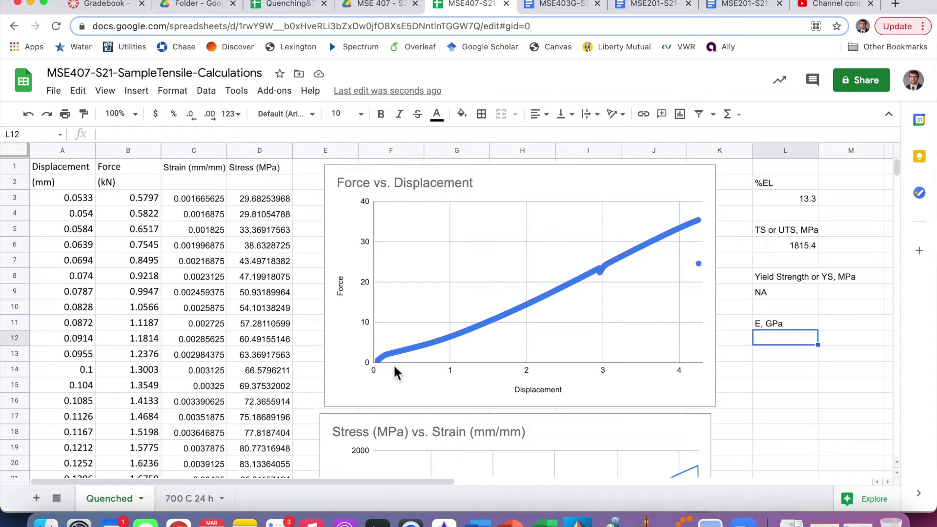
Step: Select the strain and stress data from C66 down to D991, using the stress-strain chart to choose the starting point
scroll(309, 299, "down", 6)
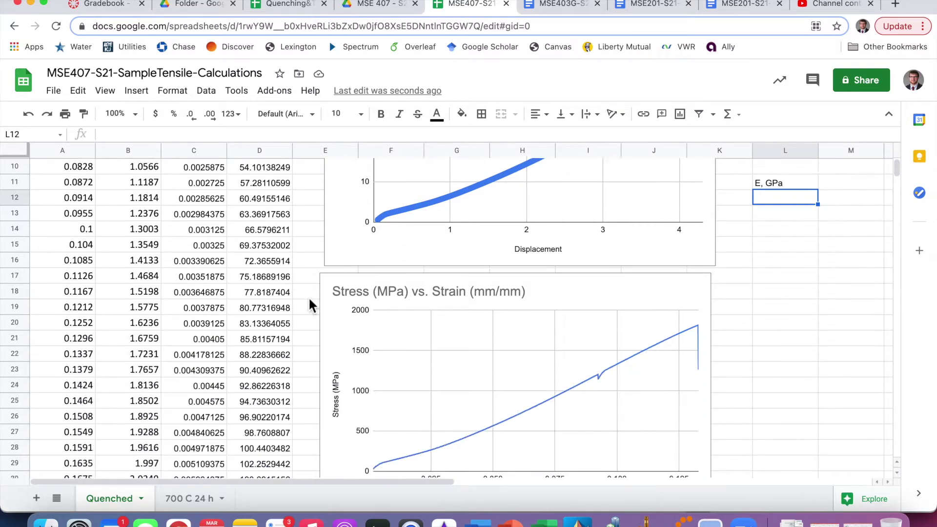
scroll(311, 305, "down", 2)
scroll(309, 303, "up", 6)
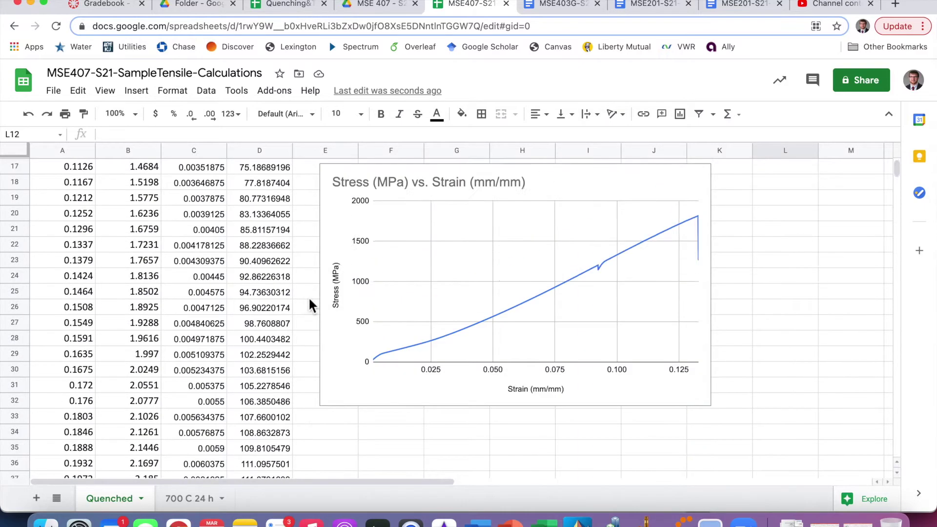
scroll(440, 318, "down", 4)
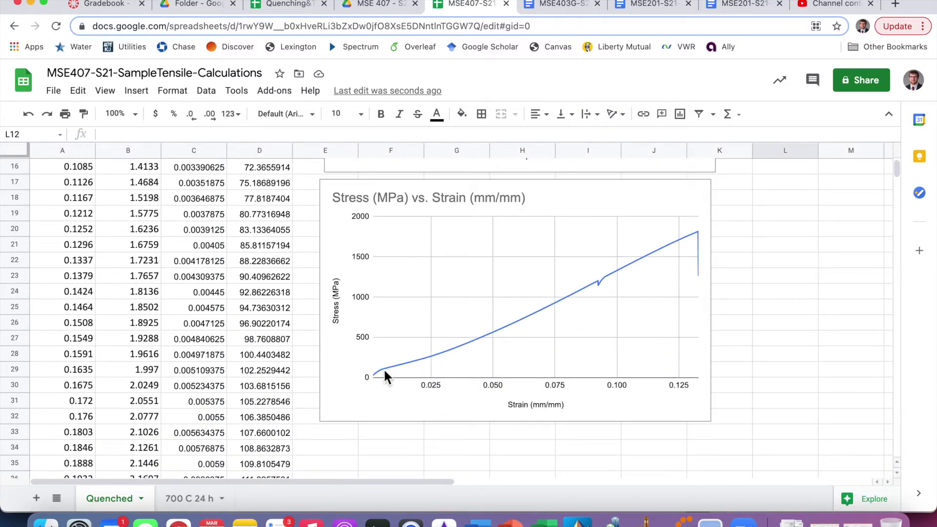
left_click(384, 368)
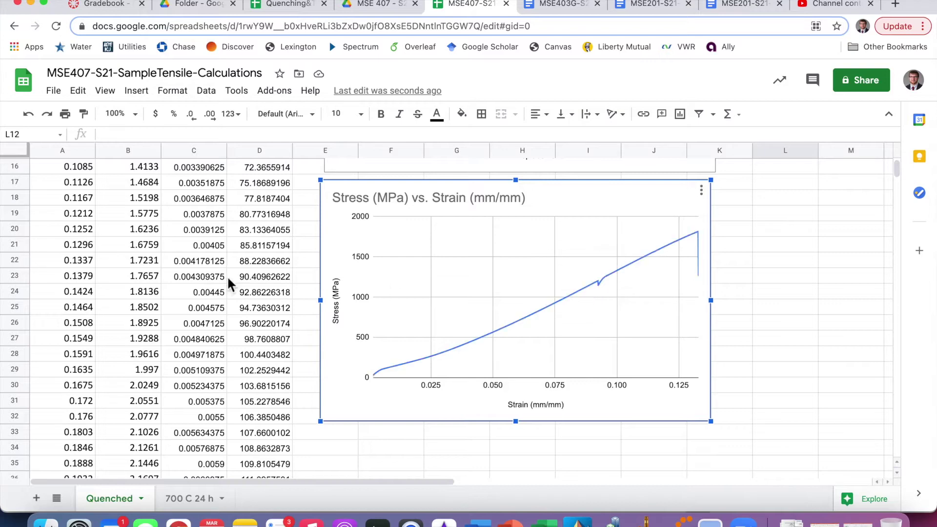
scroll(220, 278, "down", 7)
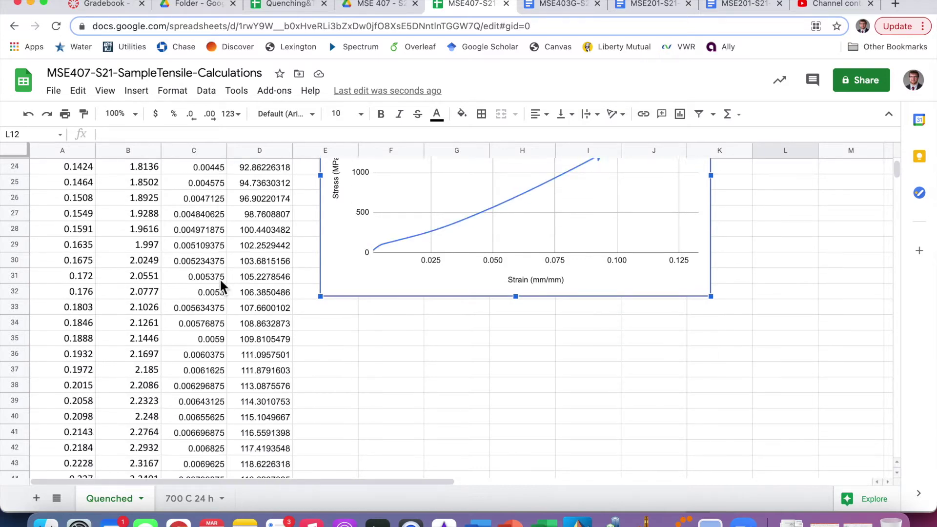
scroll(219, 278, "down", 6)
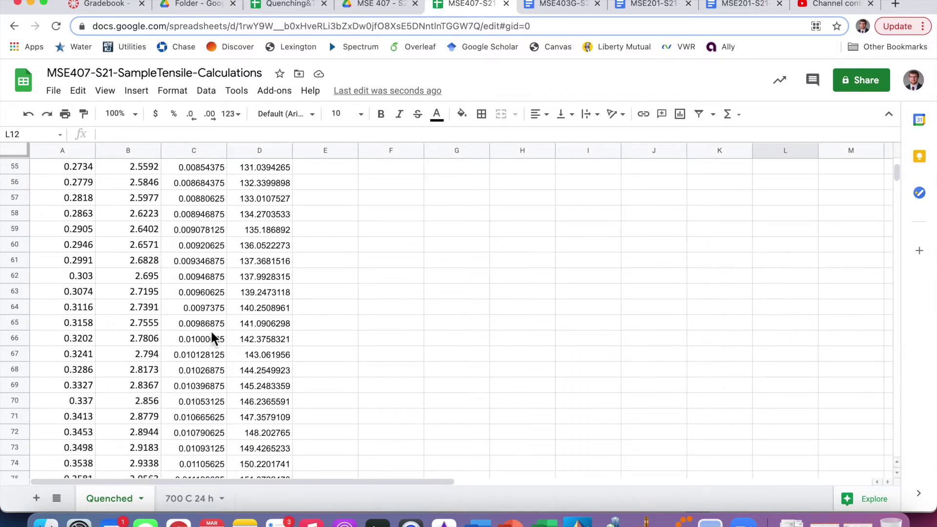
left_click_drag(188, 342, 262, 450)
scroll(275, 354, "down", 4)
scroll(263, 450, "down", 20)
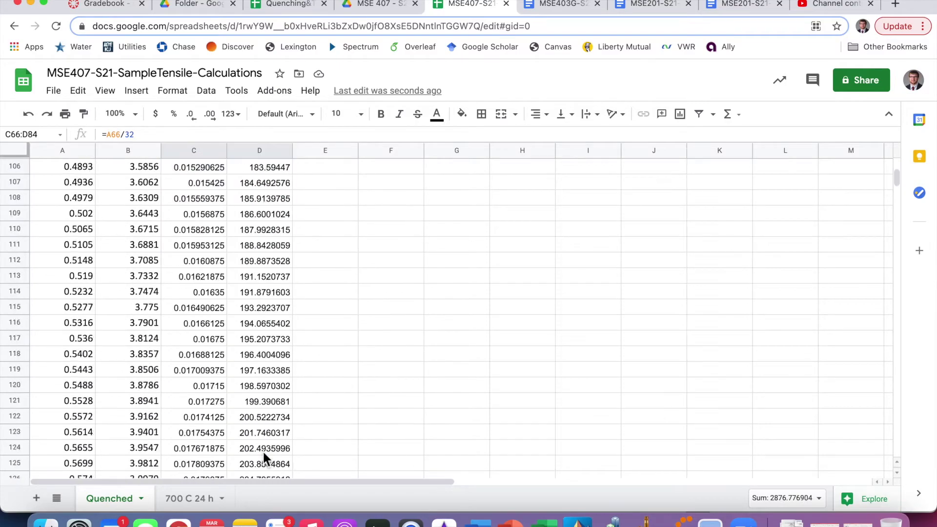
scroll(262, 450, "down", 20)
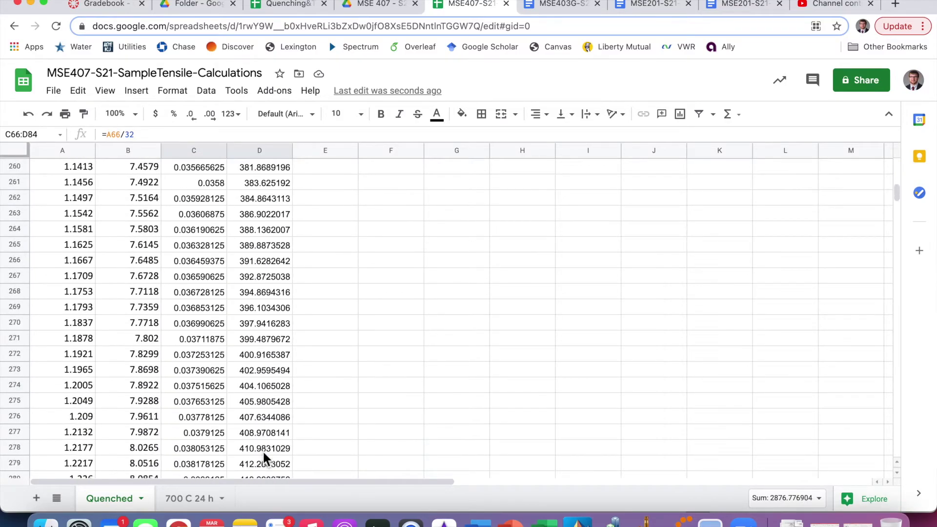
scroll(262, 449, "down", 7)
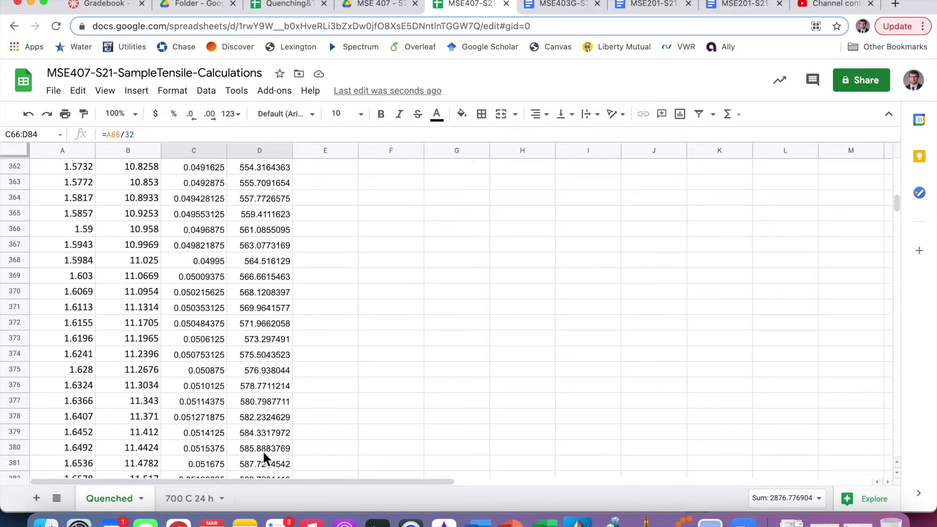
scroll(262, 450, "down", 20)
scroll(263, 450, "down", 20)
scroll(262, 450, "down", 20)
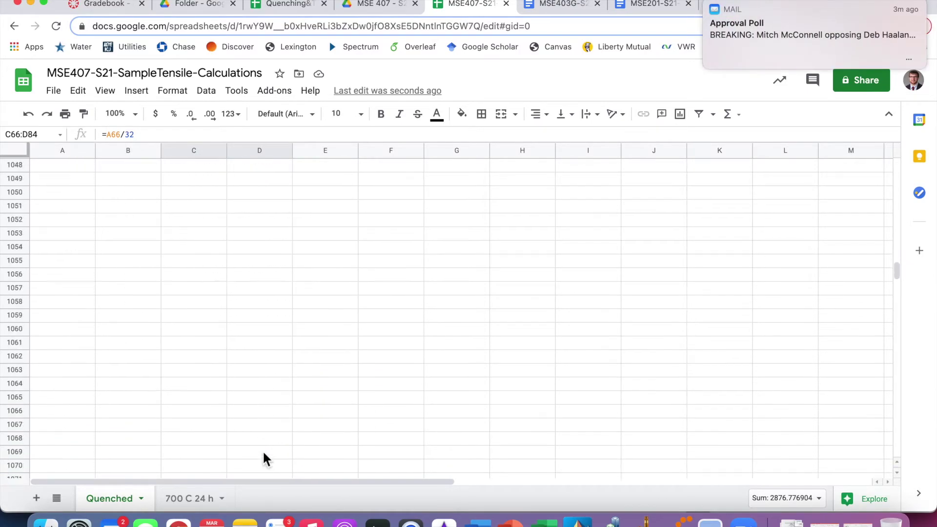
scroll(263, 450, "up", 20)
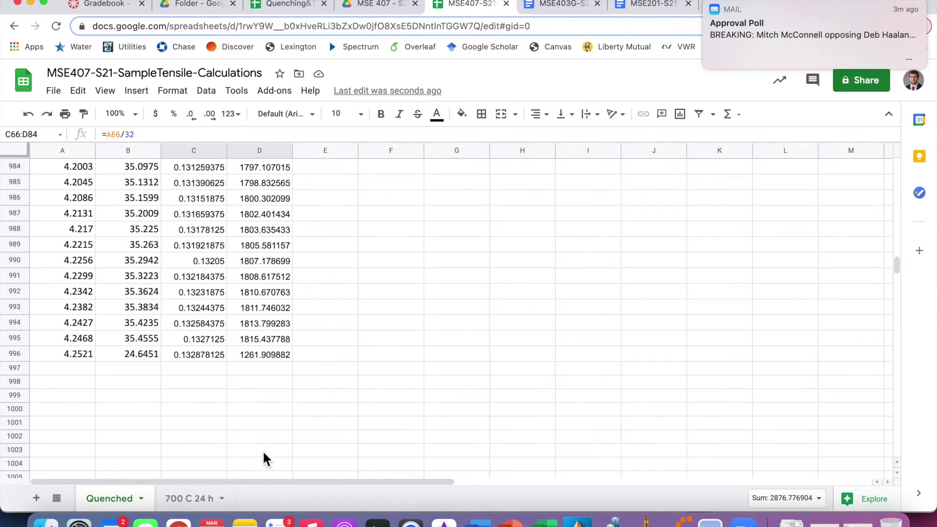
left_click(270, 414, "shift")
Step: Shorten the selected strain and stress range to C66:D671 and copy it
scroll(268, 412, "up", 4)
scroll(270, 414, "up", 12)
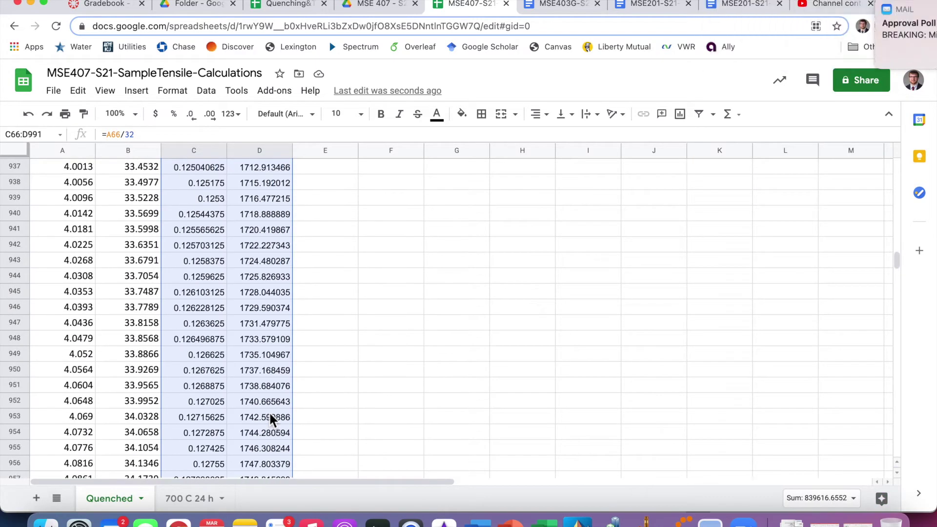
scroll(269, 414, "up", 20)
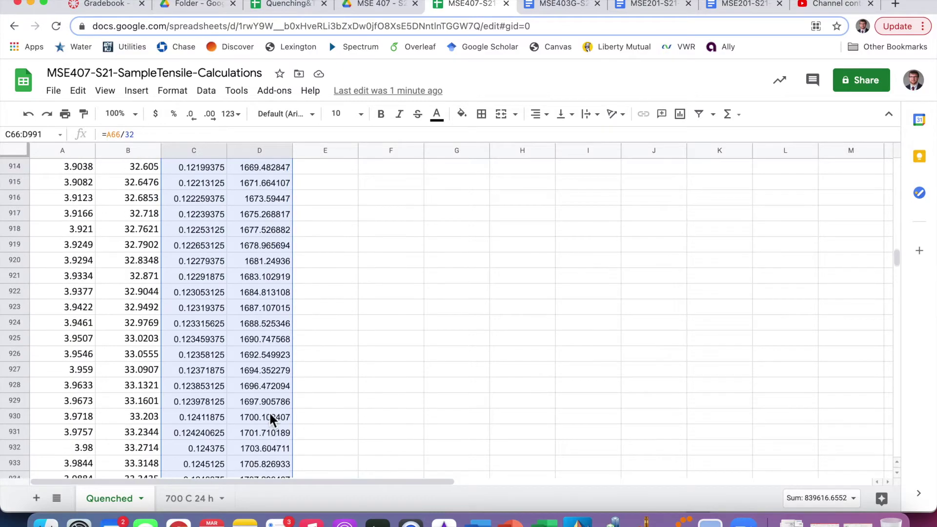
scroll(269, 414, "up", 20)
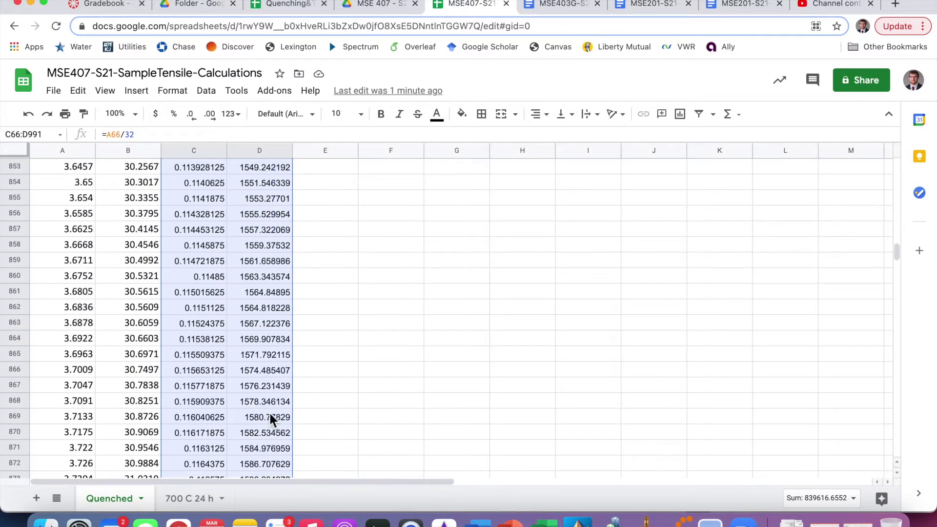
scroll(270, 415, "up", 18)
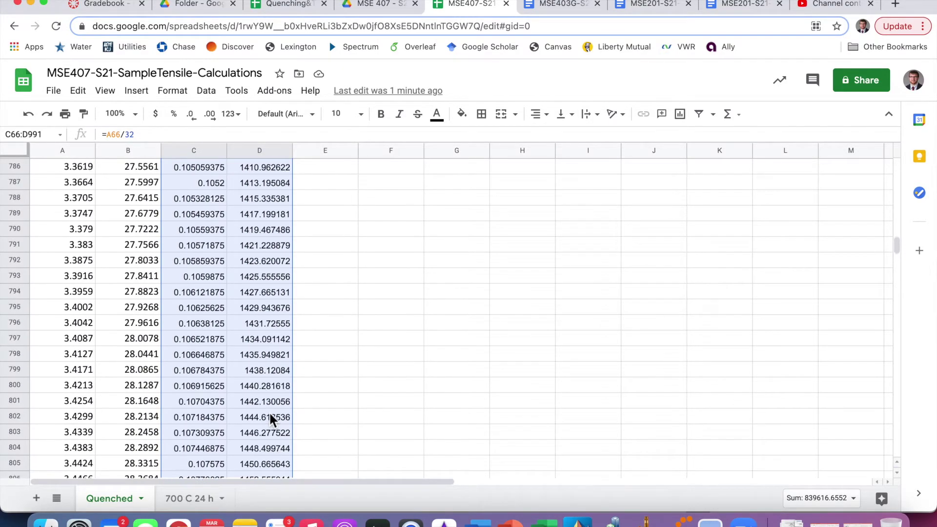
scroll(270, 415, "up", 20)
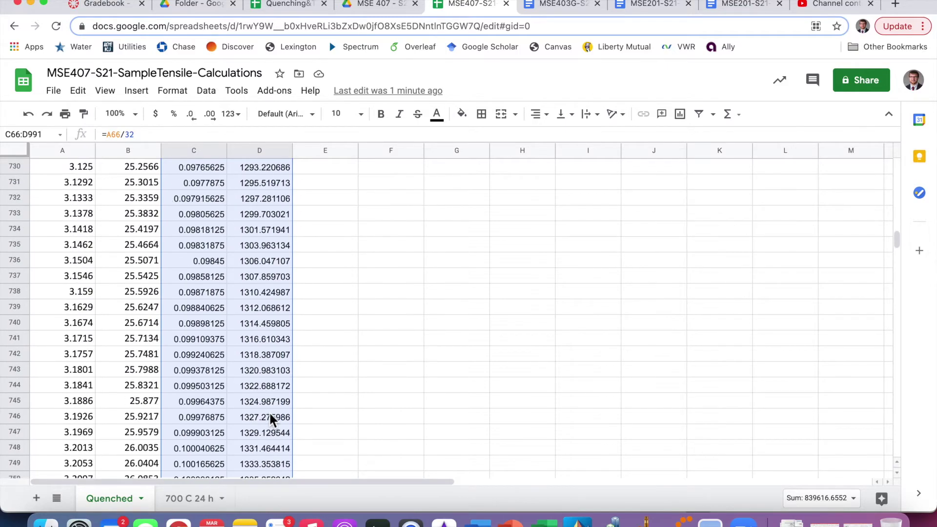
scroll(270, 415, "up", 1)
left_click(280, 272, "shift")
scroll(280, 273, "up", 3)
scroll(279, 272, "up", 1)
left_click(270, 279, "shift")
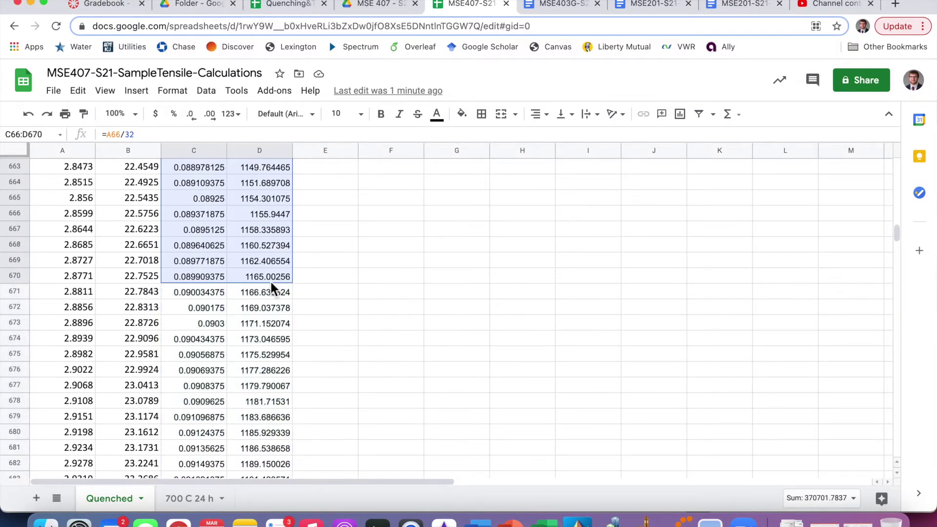
left_click(269, 287, "shift")
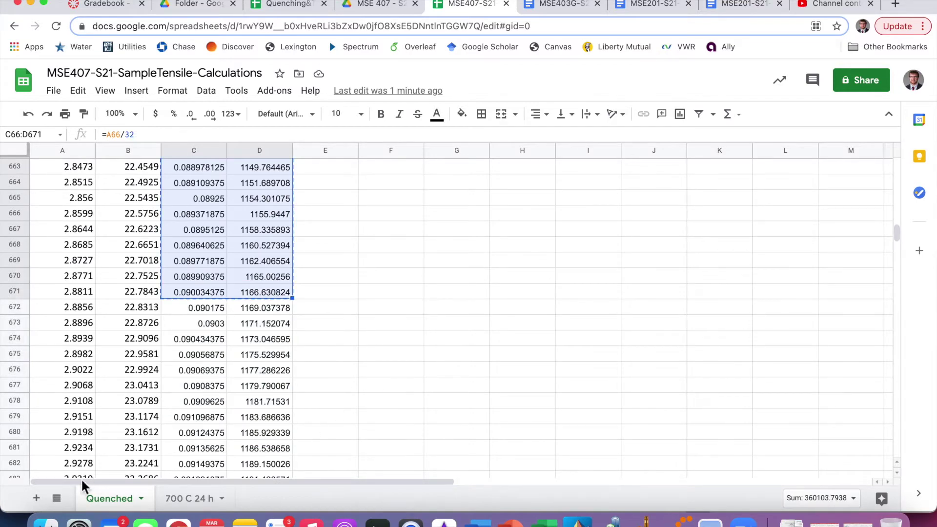
Step: Add a new sheet and name it "E calc"
left_click(36, 498)
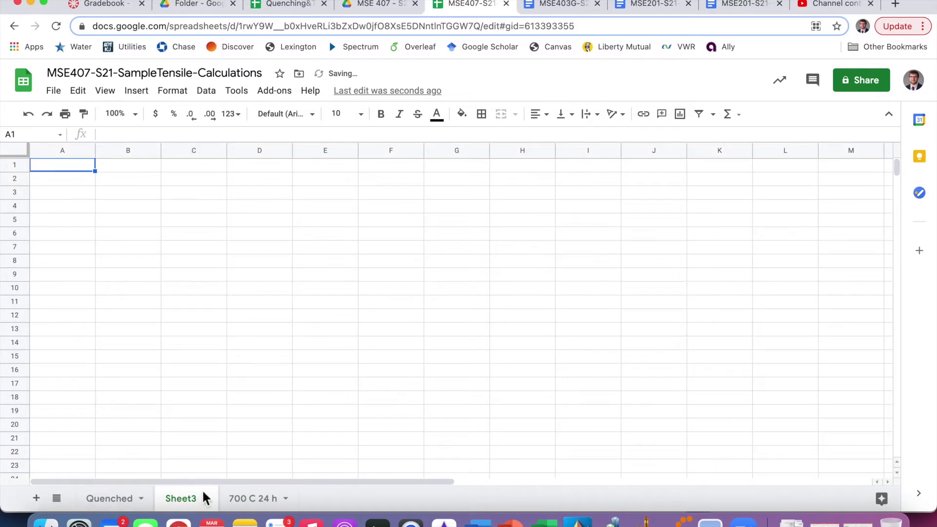
double_click(184, 500)
type("E calc")
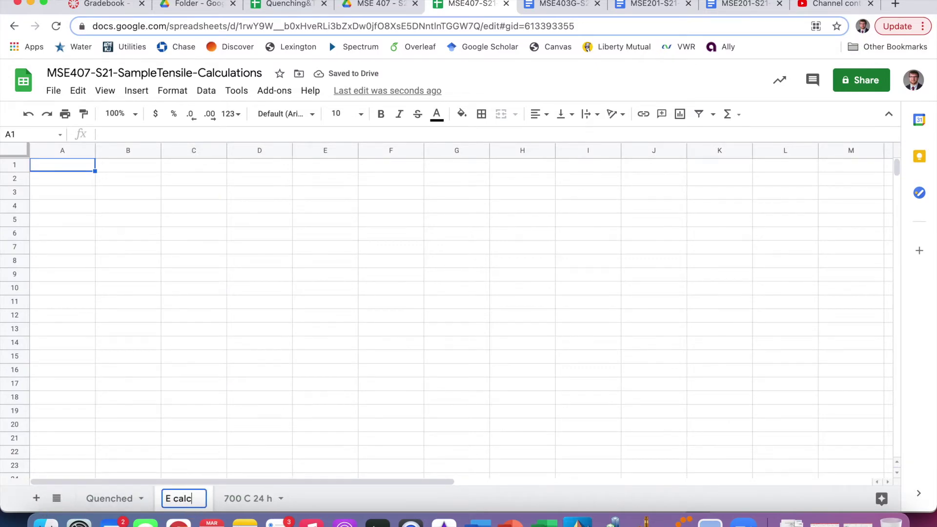
key("Return")
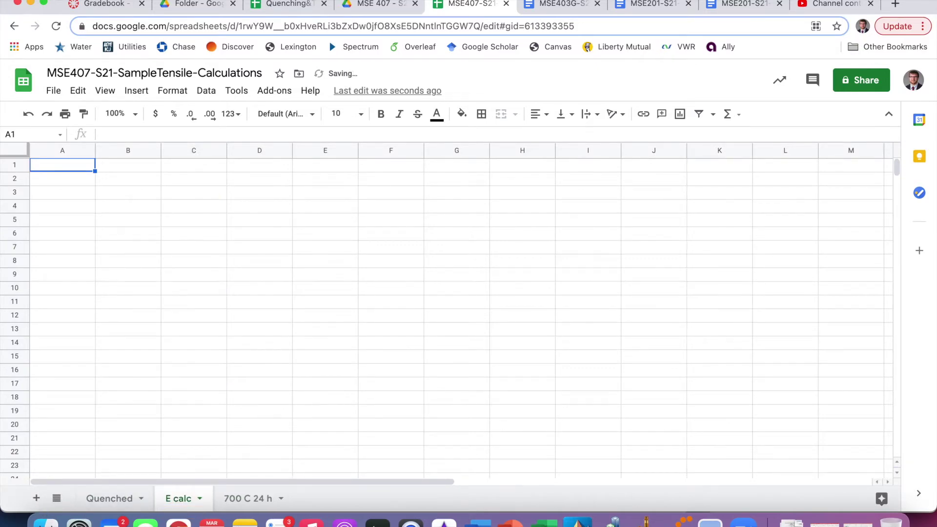
Step: Paste the copied strain and stress data as values only, starting at cell A1 of the E calc sheet
key("super+v")
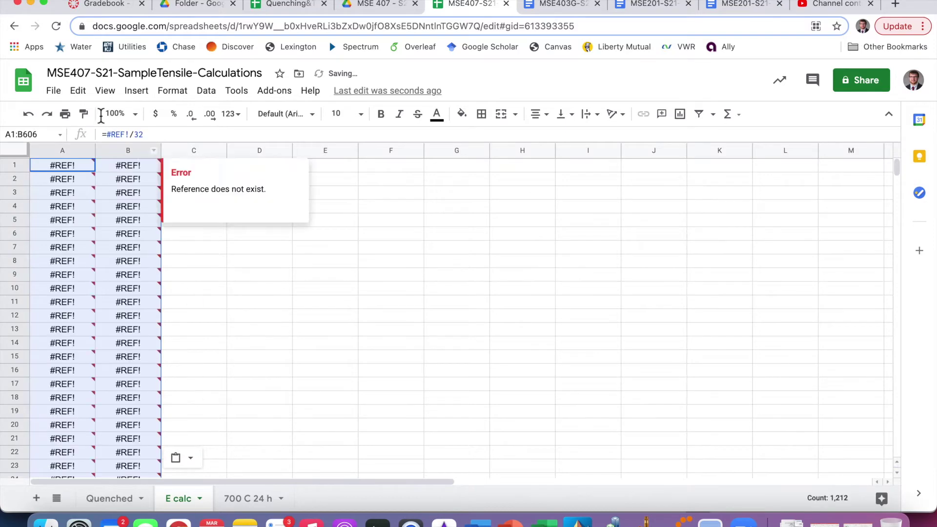
left_click(84, 93)
mouse_move(156, 234)
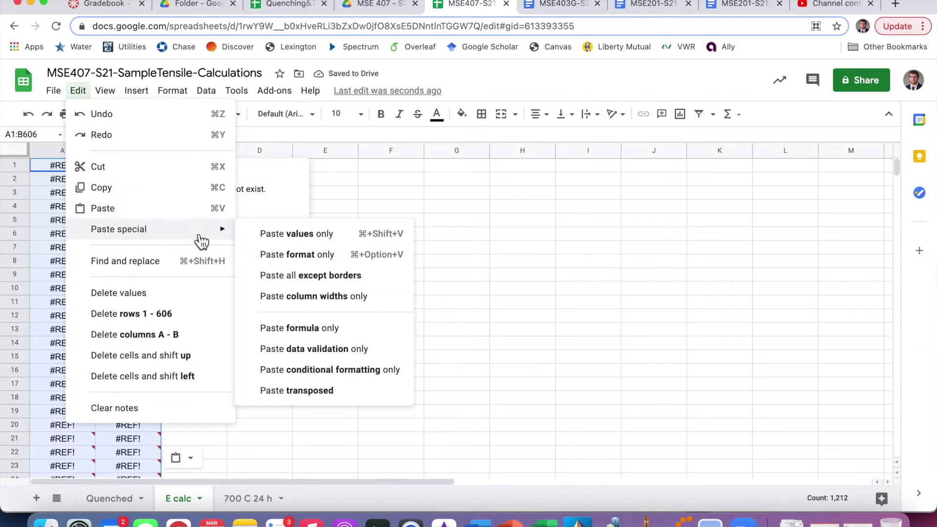
left_click(315, 239)
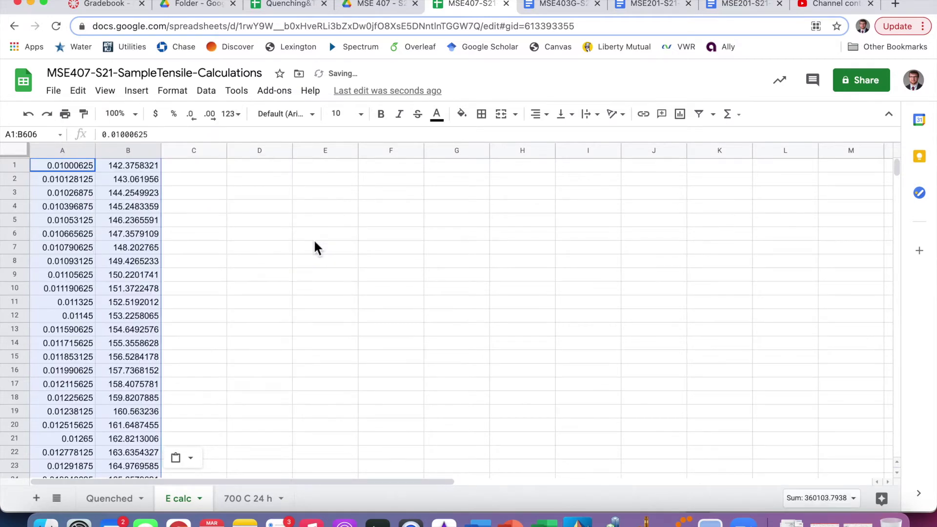
Step: Insert a row above the data and enter the headers "Strain" in A1 and "Stress" in B1
left_click(10, 167)
right_click(10, 168)
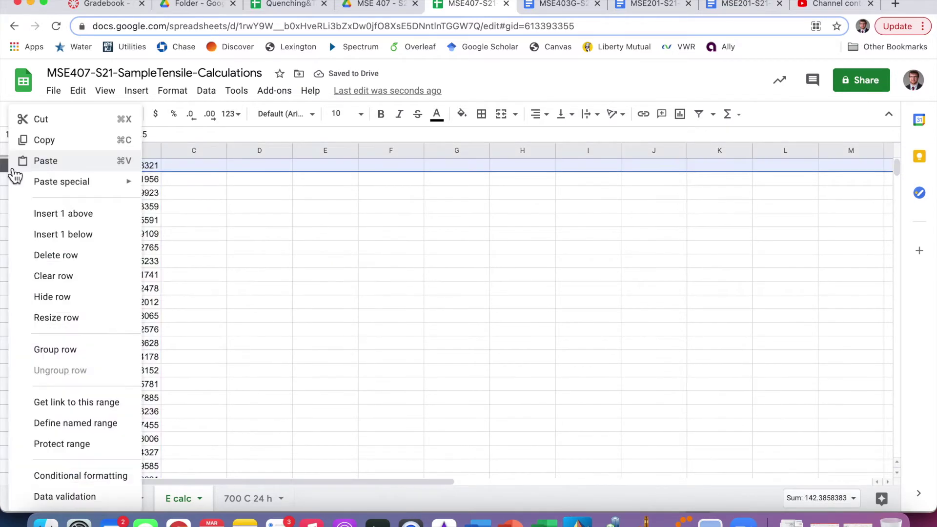
left_click(63, 214)
left_click(77, 169)
type("Strain")
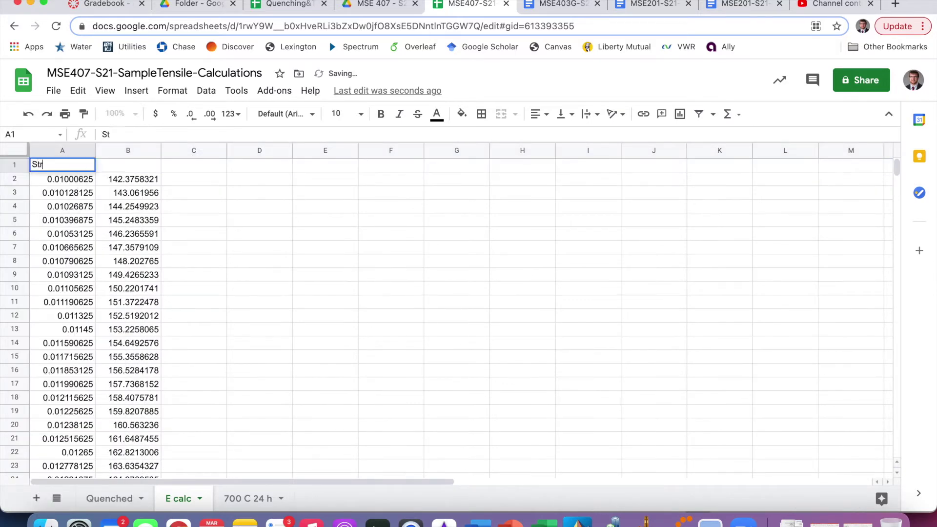
key("Tab")
type("Stress")
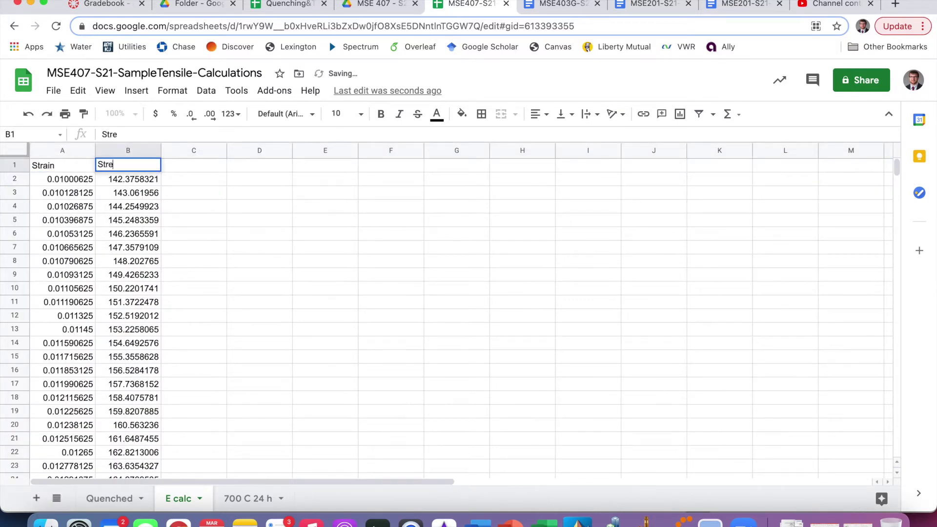
key("Tab")
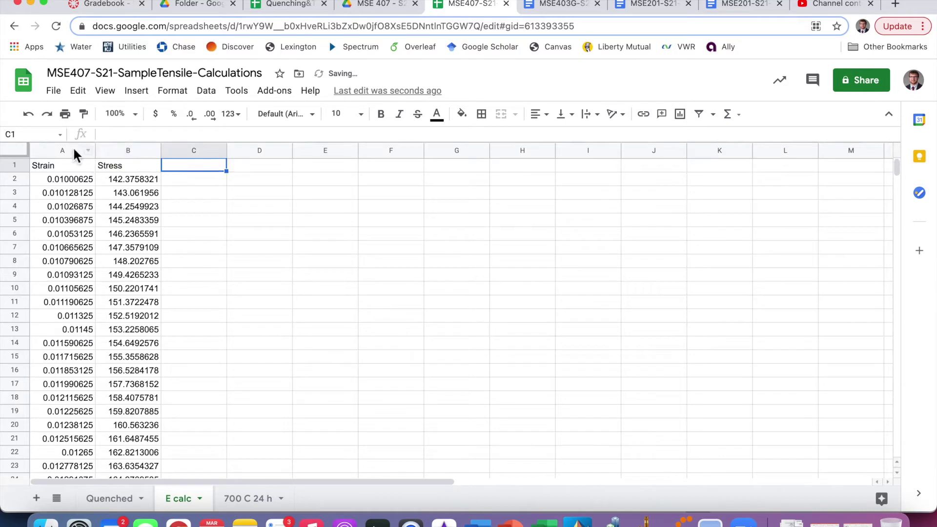
Step: Add units to the headers so they read "Strain, mm/mm" in A1 and "Stress, MPa" in B1
double_click(71, 166)
type(", mm/mm")
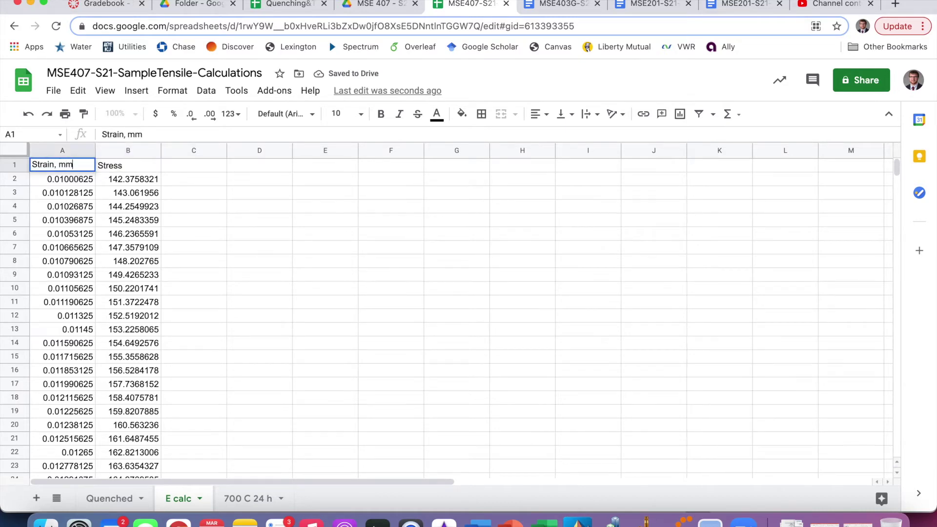
key("Tab")
key("Tab")
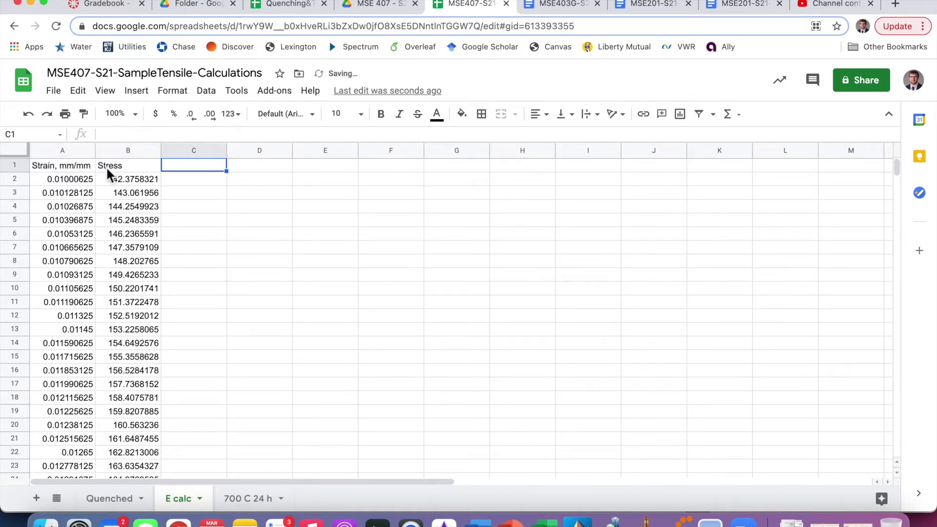
left_click(117, 164)
double_click(129, 162)
type(", MPa")
key("ctrl+Return")
Step: Insert a scatter chart of stress versus strain from A1:B607 and place it beside the data, starting in column D
left_click_drag(92, 167, 128, 199)
key("ctrl+shift+Down")
left_click_drag(897, 333, 906, 133)
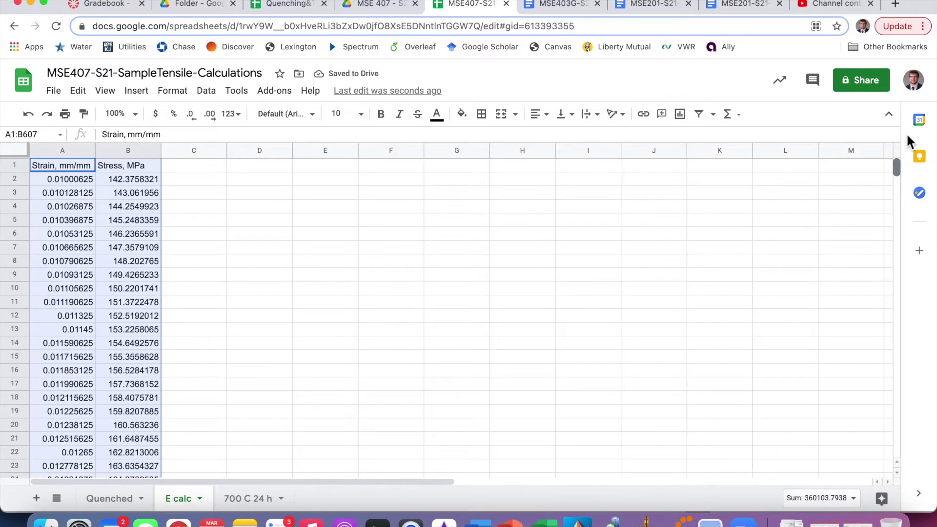
left_click(137, 91)
left_click(187, 269)
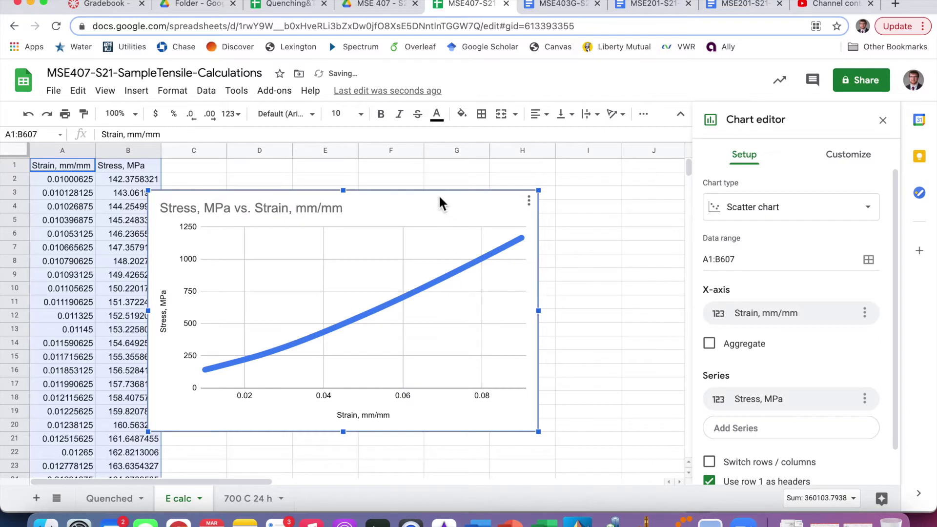
left_click_drag(485, 201, 585, 192)
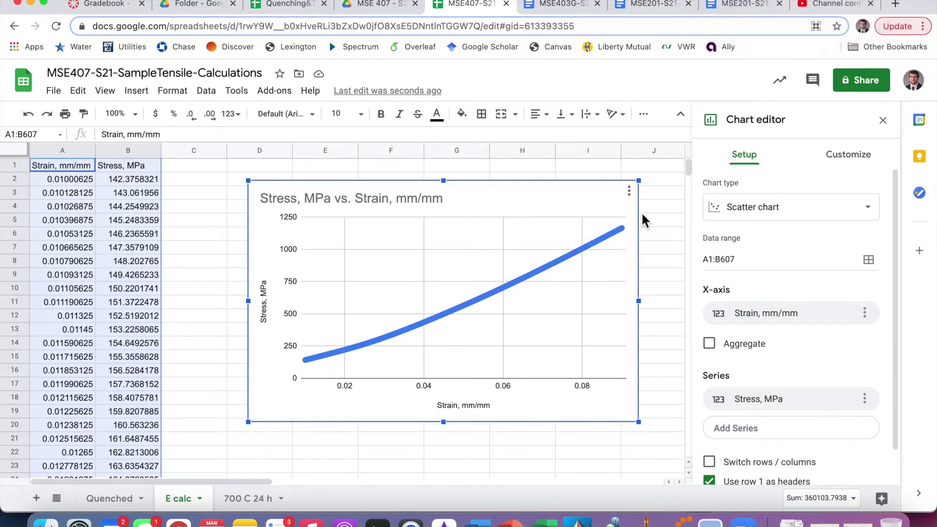
Step: Quit the Messages and Mail applications running in the background
right_click(144, 521)
left_click(176, 490)
right_click(112, 521)
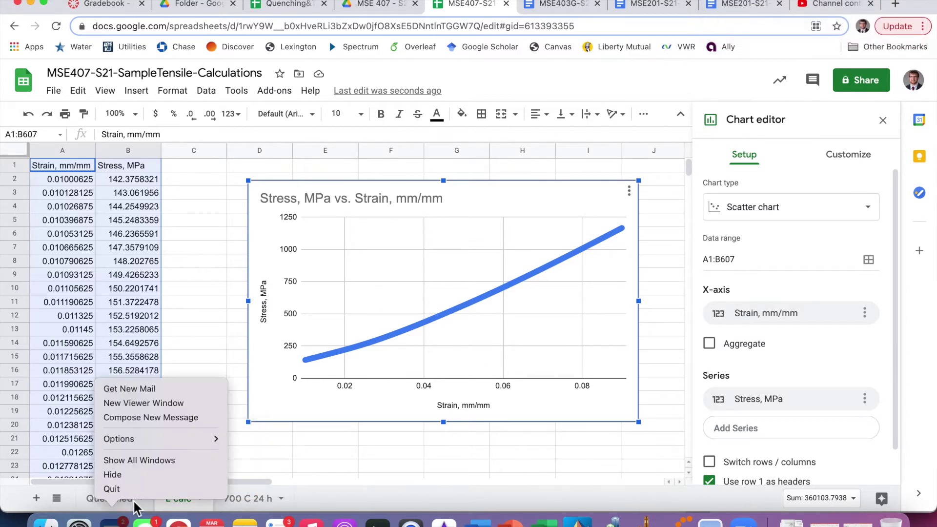
left_click(142, 490)
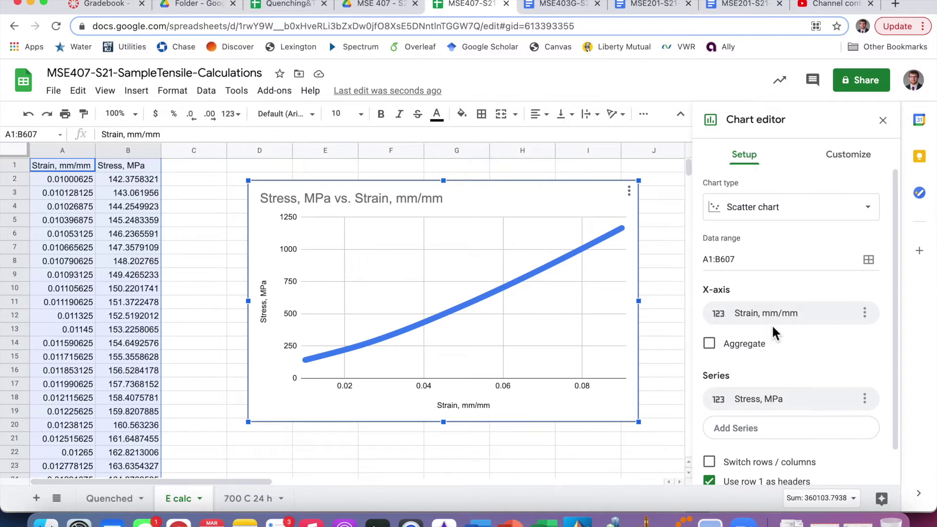
Step: Add a linear trendline to the Stress, MPa series of the scatter chart
scroll(771, 324, "down", 2)
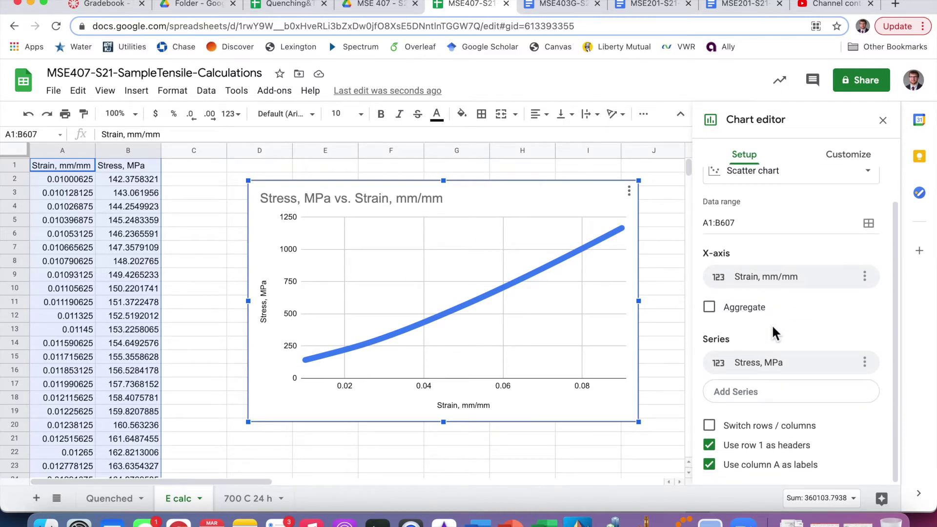
scroll(771, 324, "up", 2)
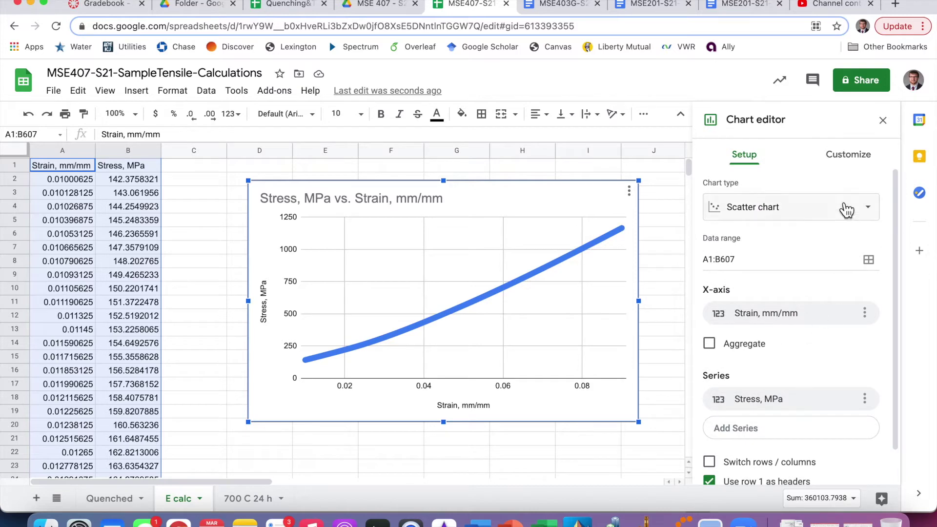
left_click(454, 310)
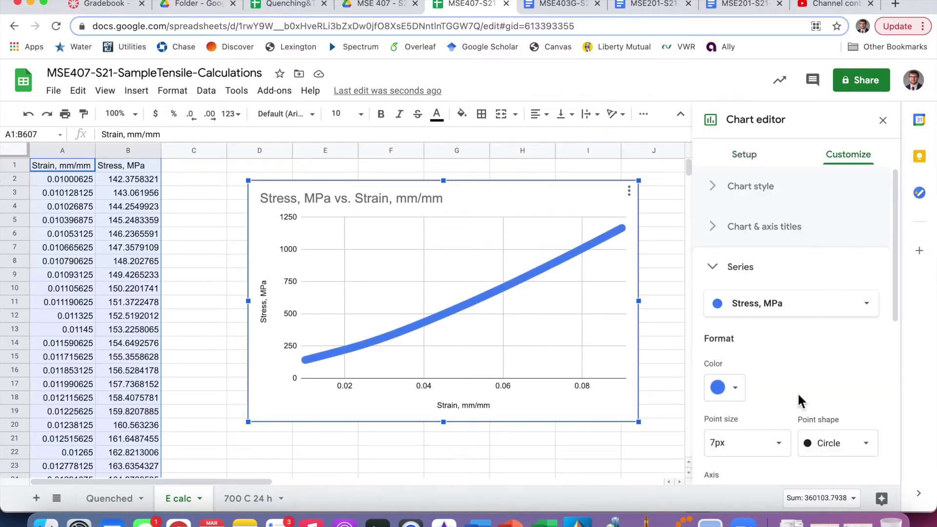
scroll(805, 254, "down", 1)
scroll(804, 254, "down", 6)
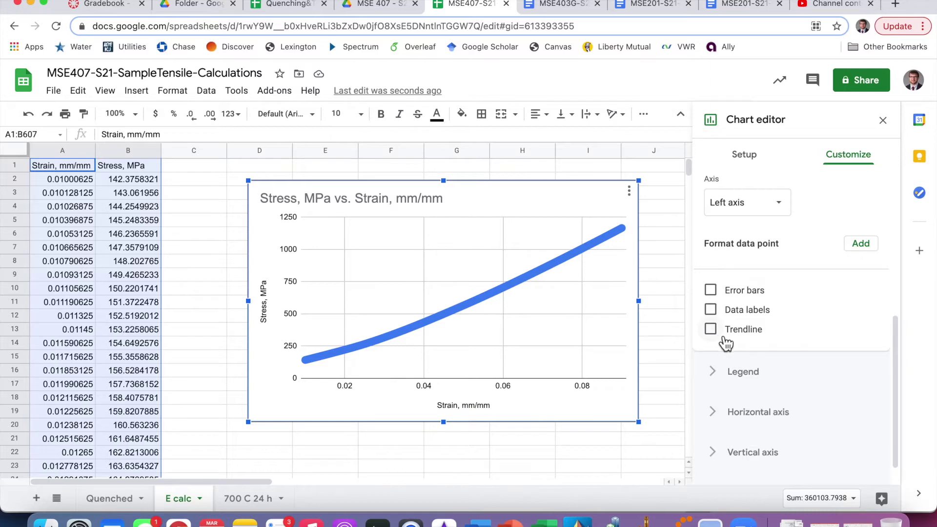
left_click(717, 335)
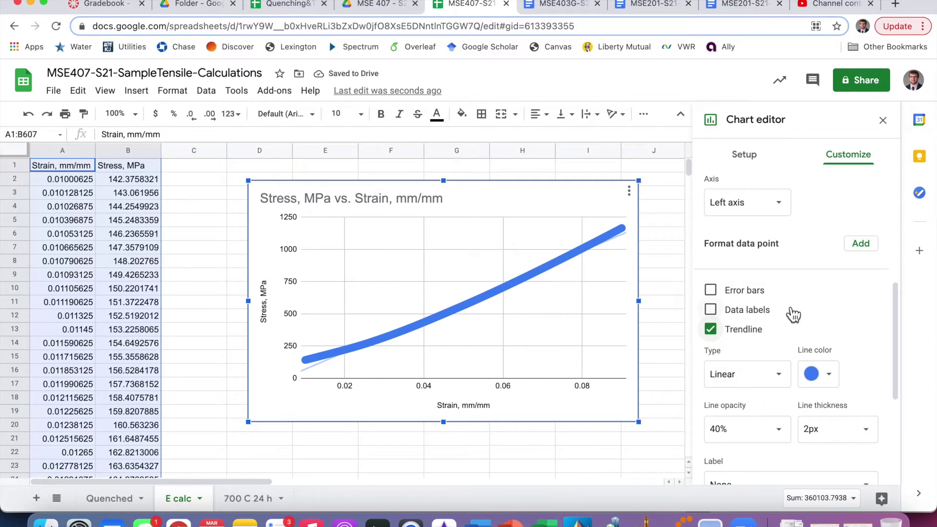
Step: Change the trendline's line color to red
left_click(319, 371)
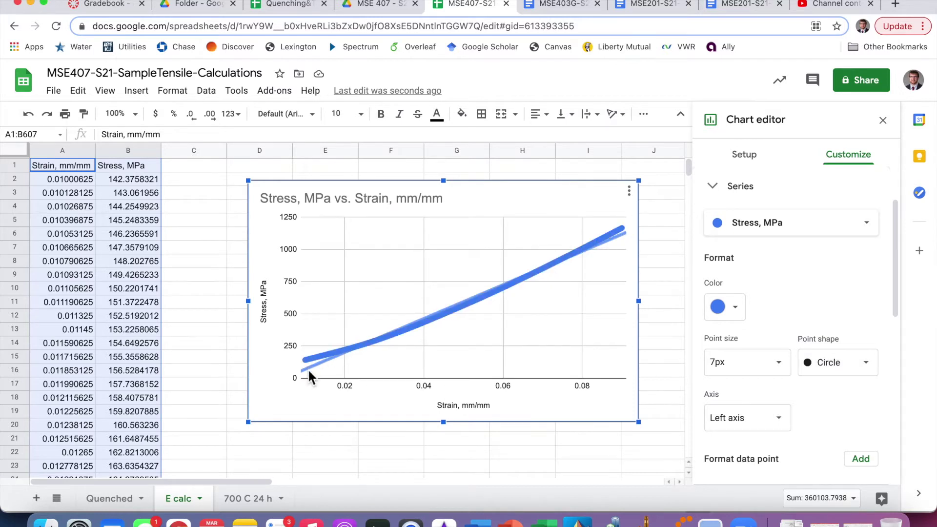
scroll(833, 385, "down", 5)
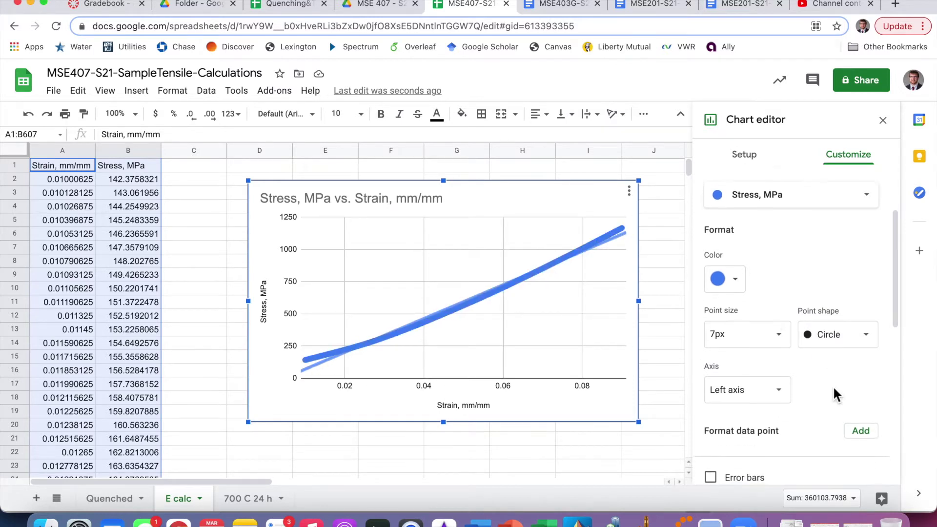
scroll(833, 385, "down", 2)
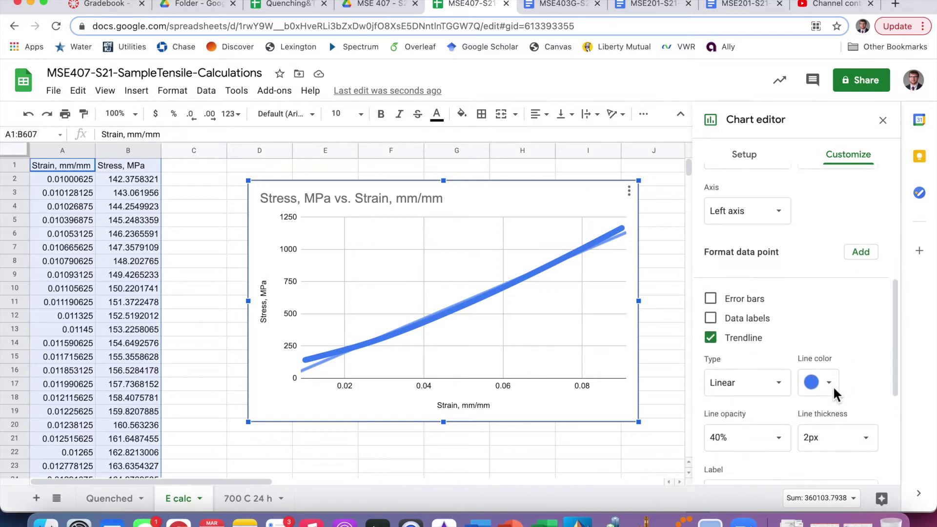
left_click(819, 381)
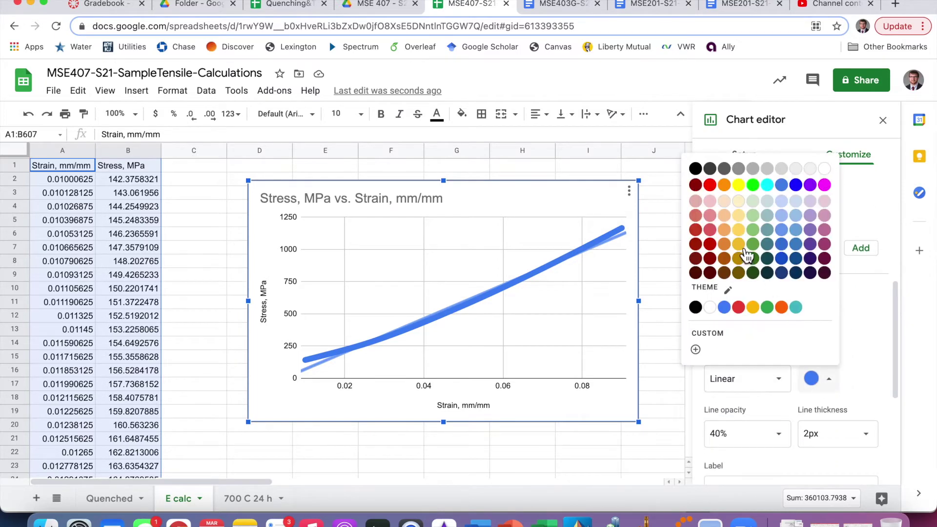
left_click(712, 186)
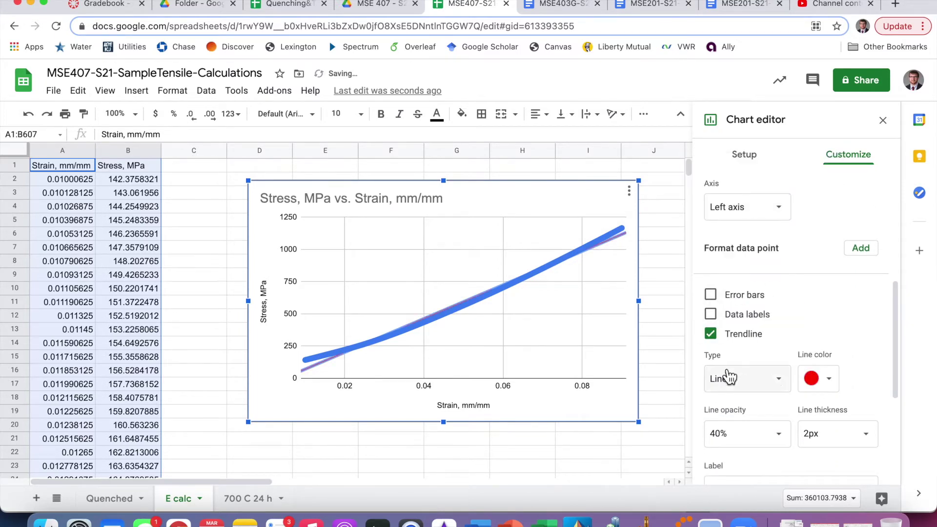
Step: Label the trendline with its equation and show its R² value
left_click(519, 340)
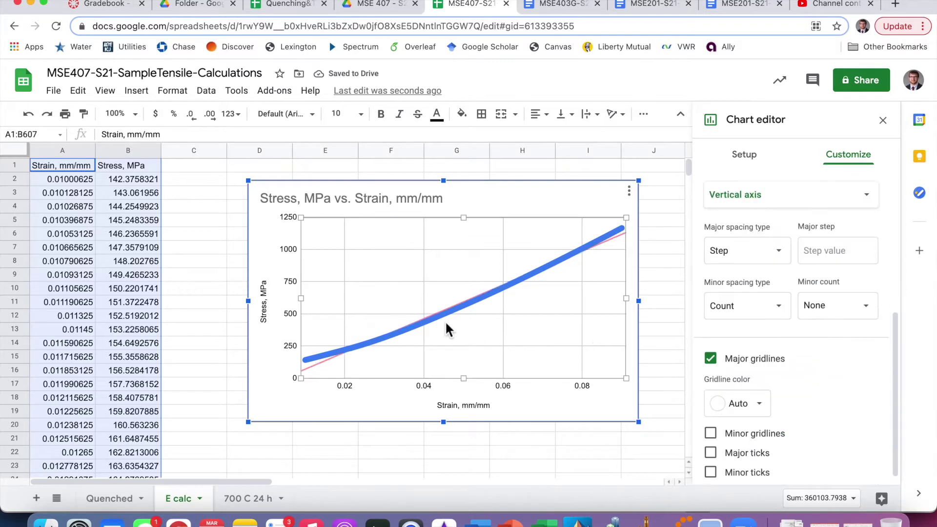
left_click(315, 363)
scroll(825, 335, "down", 6)
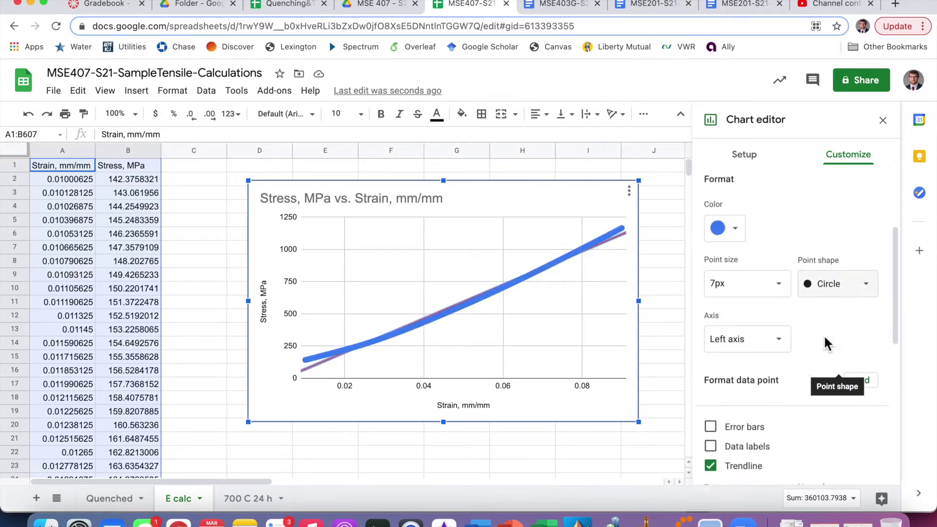
scroll(840, 404, "down", 2)
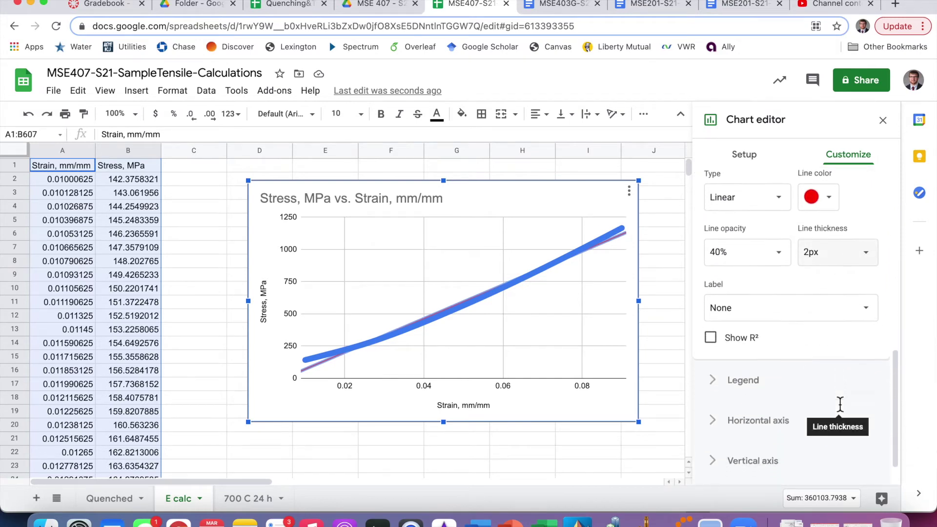
left_click(812, 324)
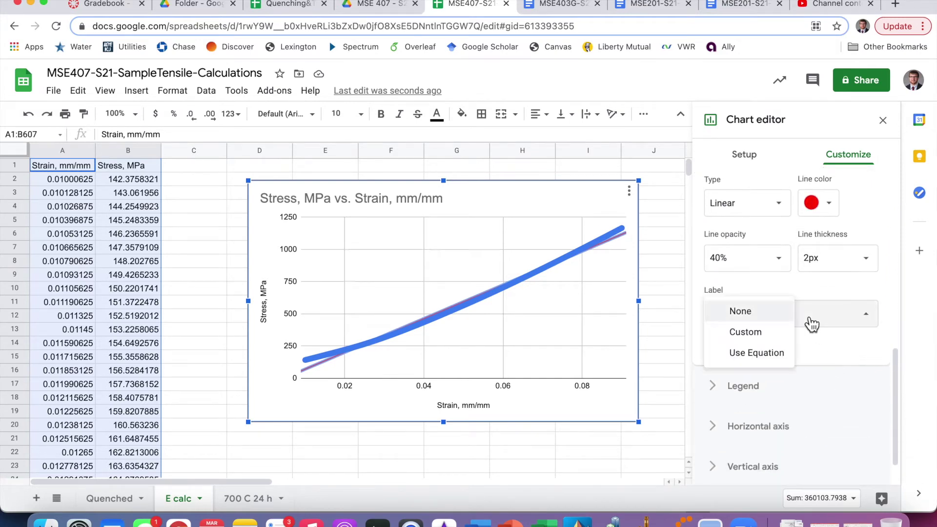
left_click(775, 354)
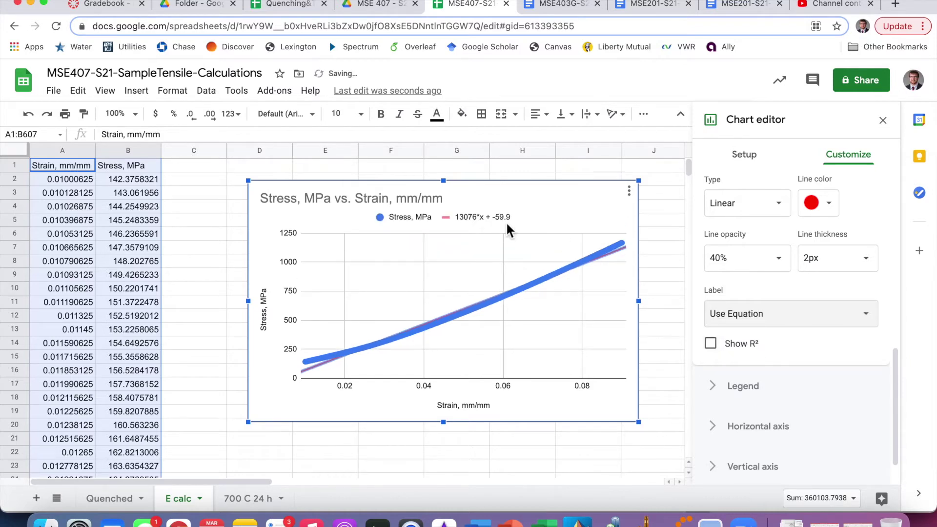
left_click(716, 347)
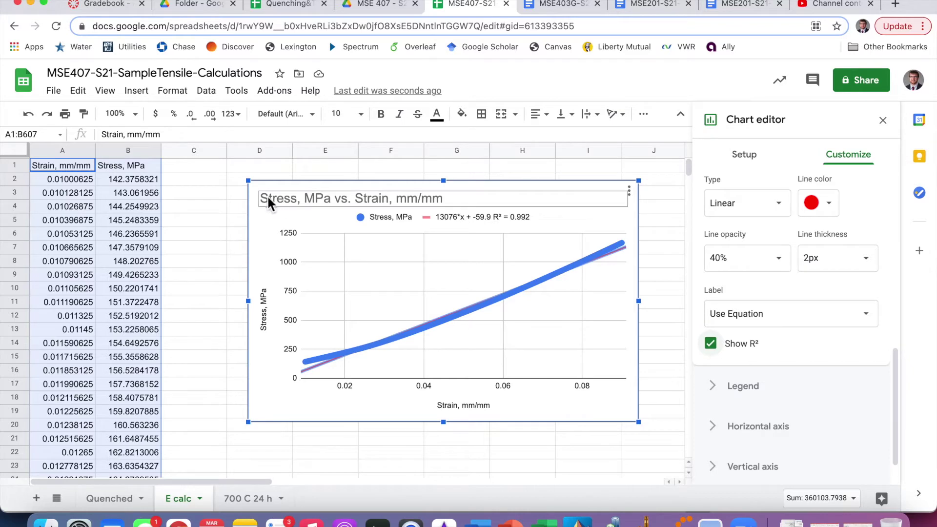
Step: Move the chart over to start in column E and enter the label "Slope" in D2
left_click_drag(268, 190, 349, 191)
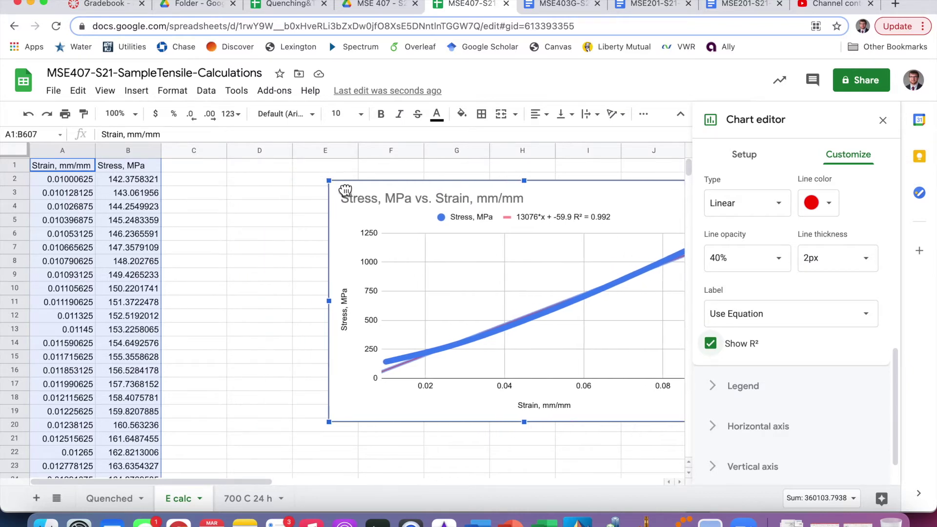
left_click(205, 180)
left_click(241, 184)
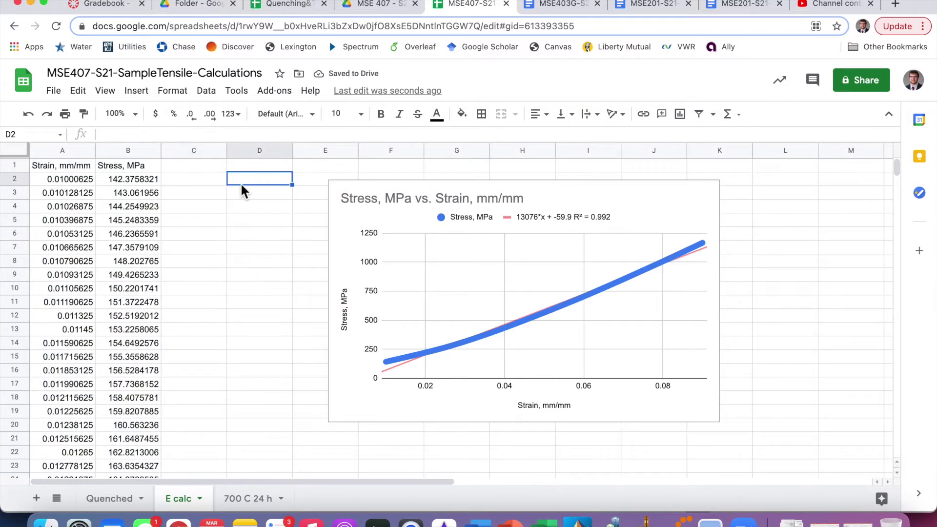
type("Slope")
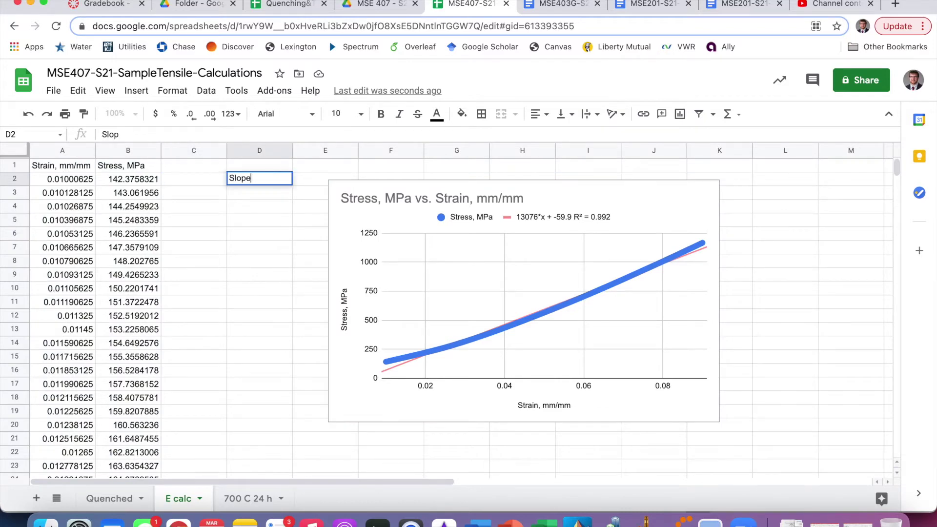
key("Return")
Step: Enter a SLOPE formula in D3 using stress values B2:B607 as data_y and strain values A2:A607 as data_x
type("=")
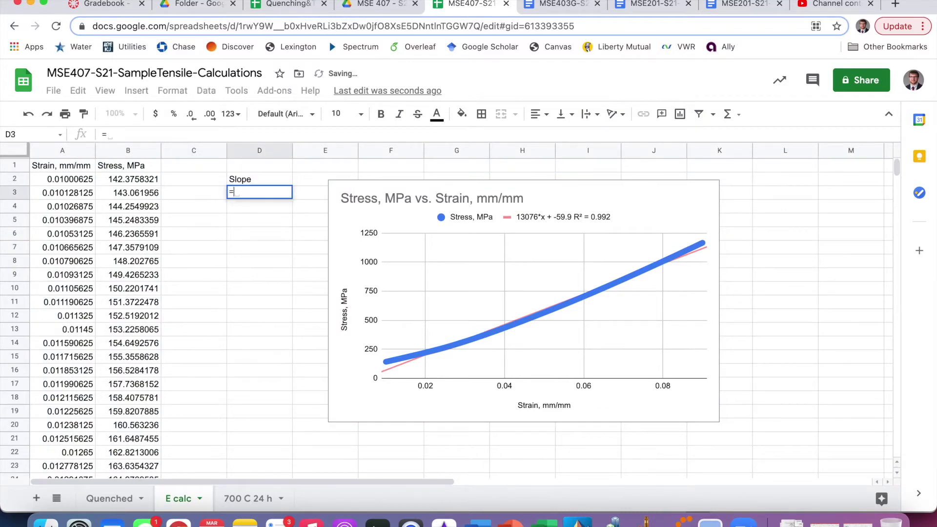
type("slope(")
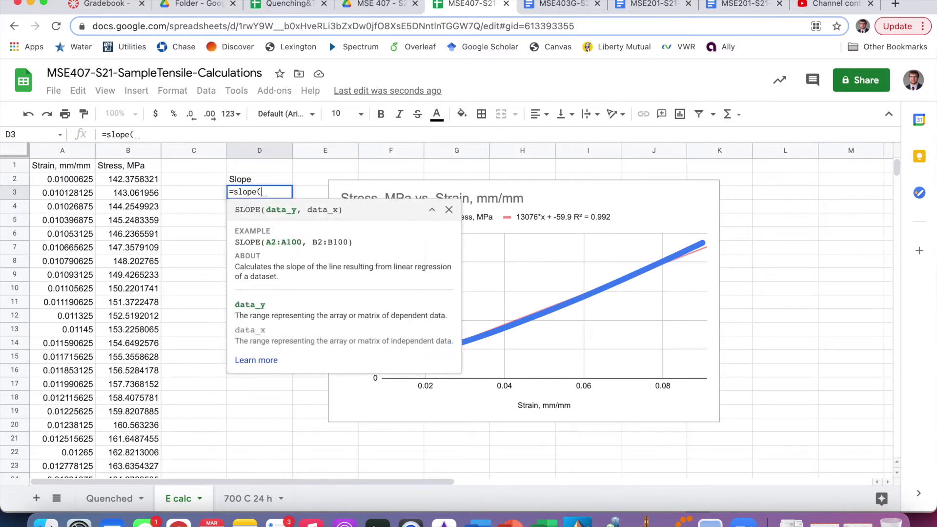
left_click(137, 178)
key("ctrl+shift+Down")
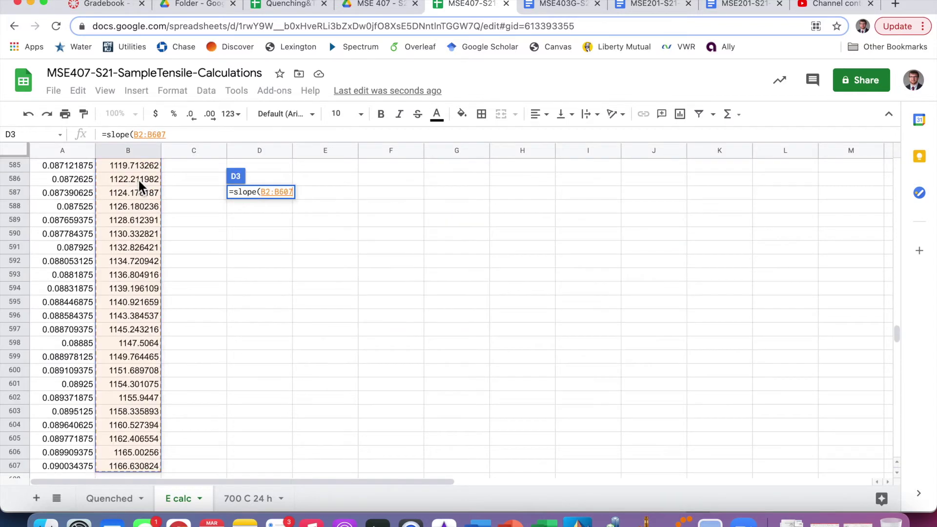
type(",")
scroll(74, 271, "up", 10)
scroll(73, 270, "up", 20)
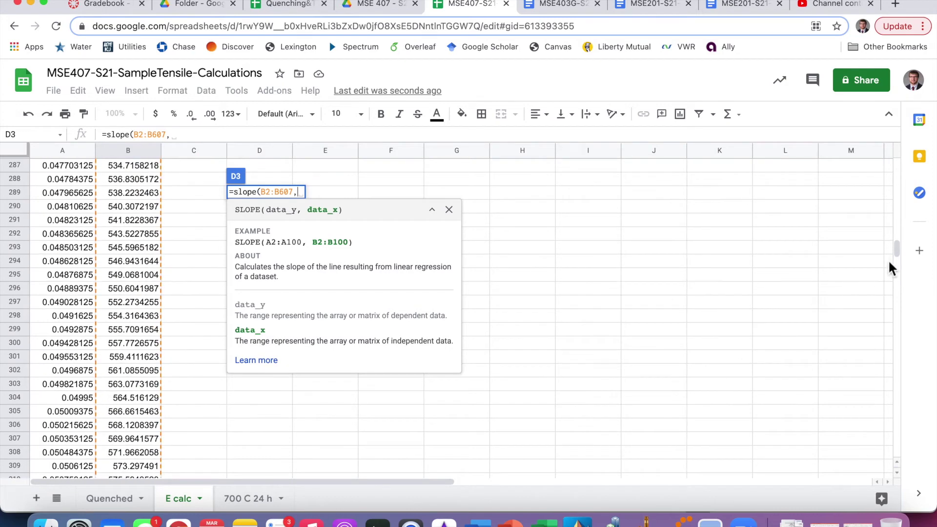
left_click_drag(897, 247, 903, 144)
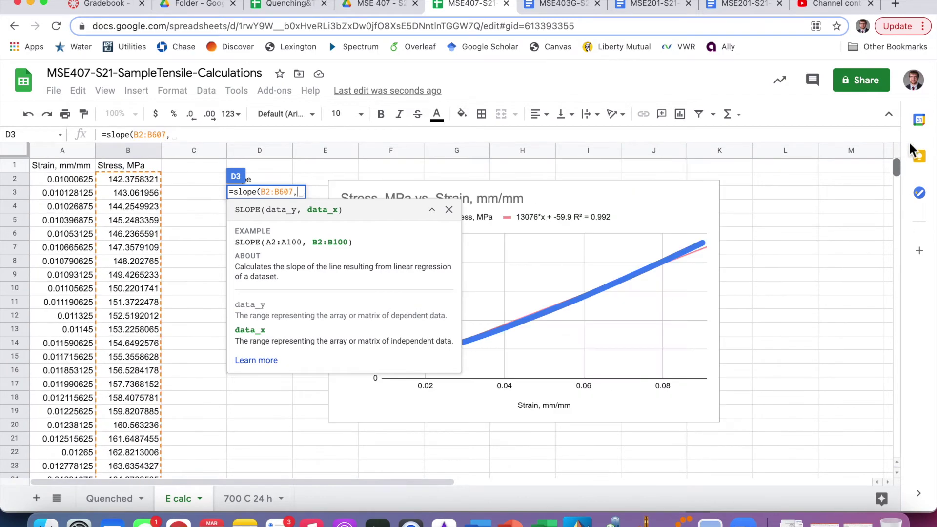
left_click(78, 179)
key("ctrl+shift+Down")
key("Return")
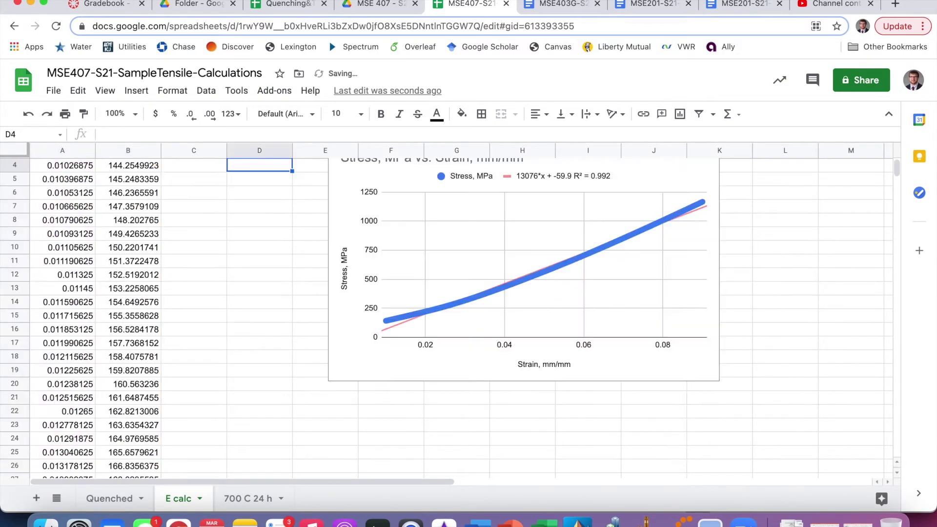
scroll(157, 264, "up", 1)
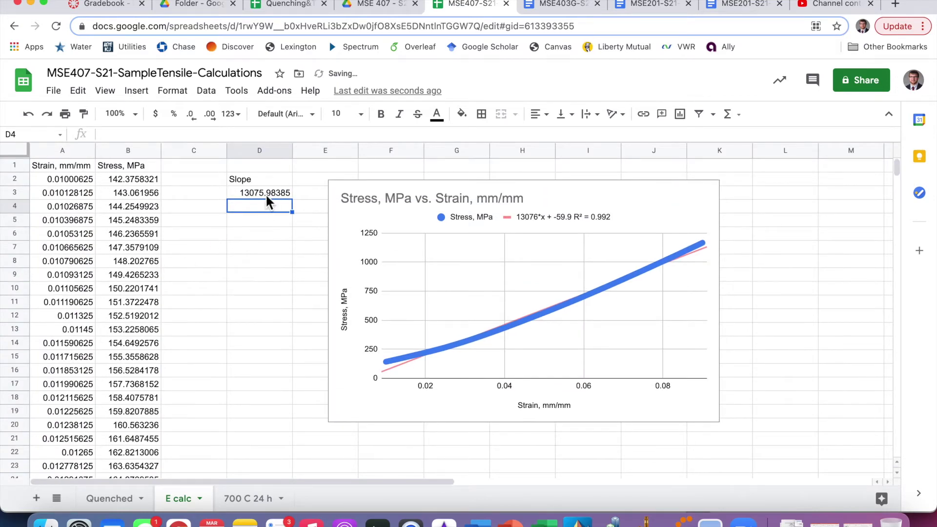
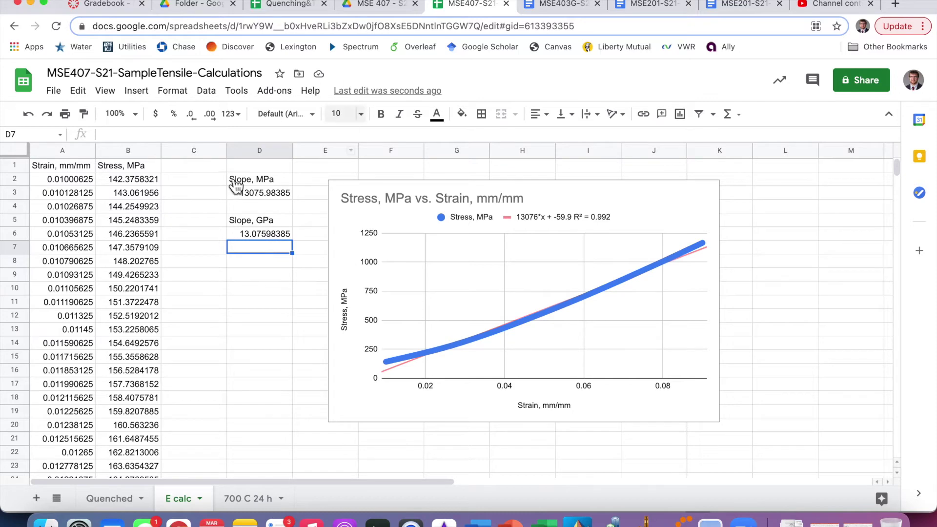
Step: Examine the strain formula in C3 and the stress formula in D3 of the Quenched sheet
left_click(133, 504)
scroll(235, 256, "up", 5)
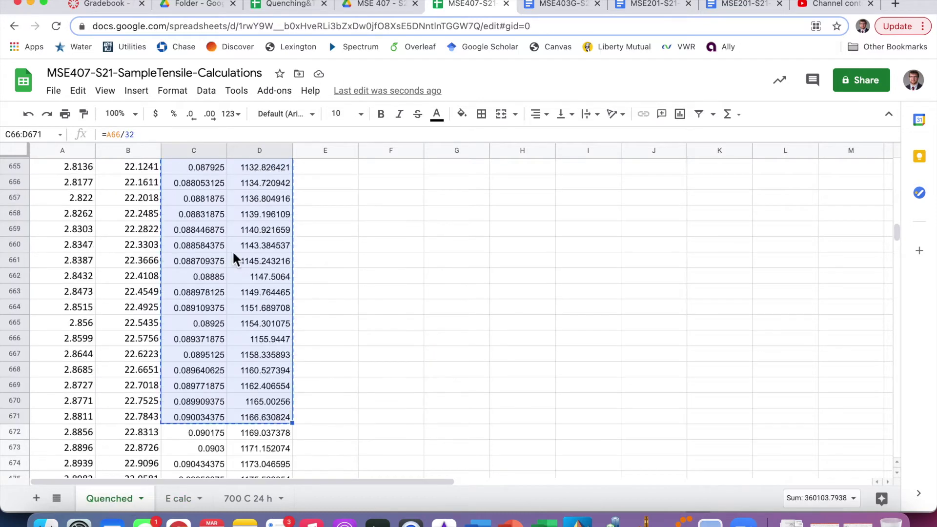
left_click_drag(898, 234, 847, 142)
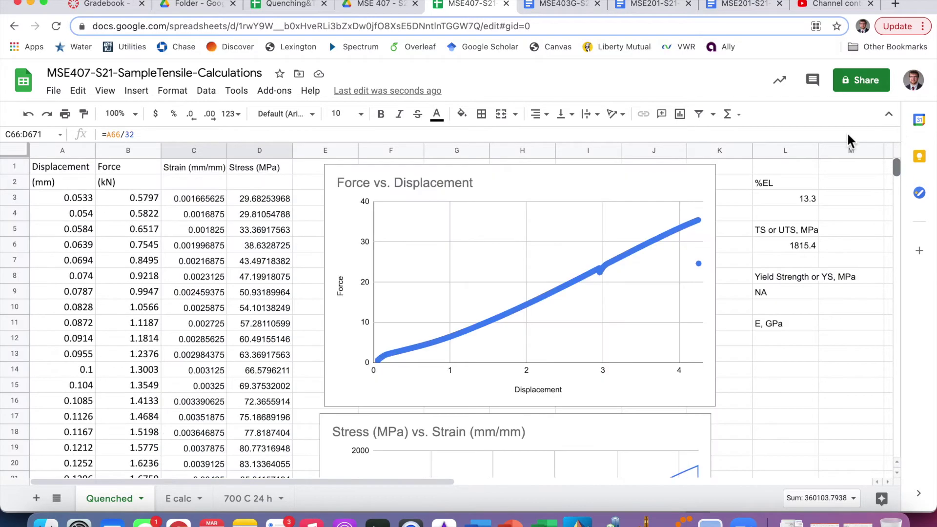
left_click(193, 199)
double_click(193, 198)
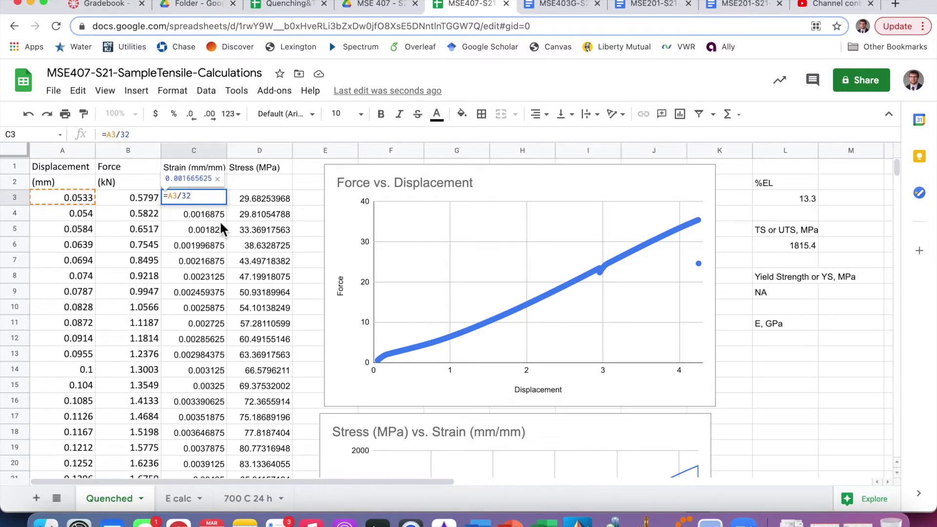
key("Return")
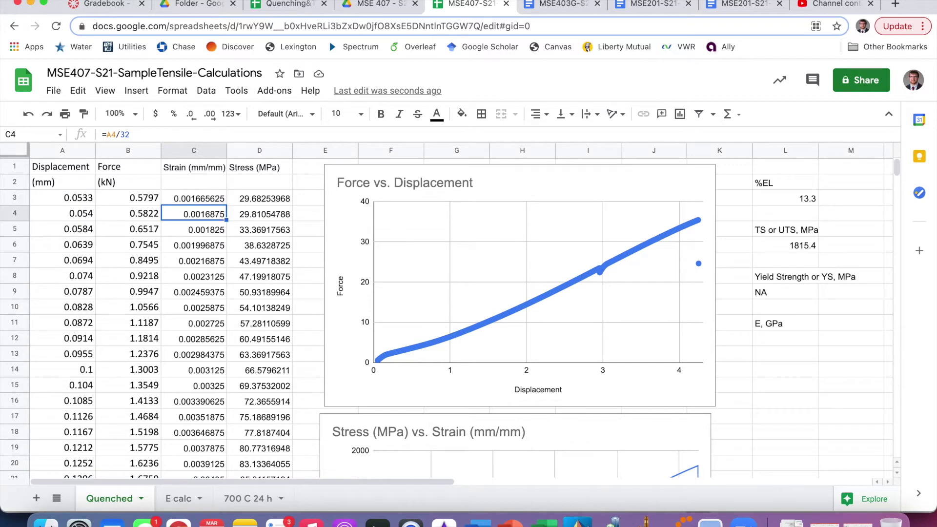
left_click(270, 200)
double_click(269, 200)
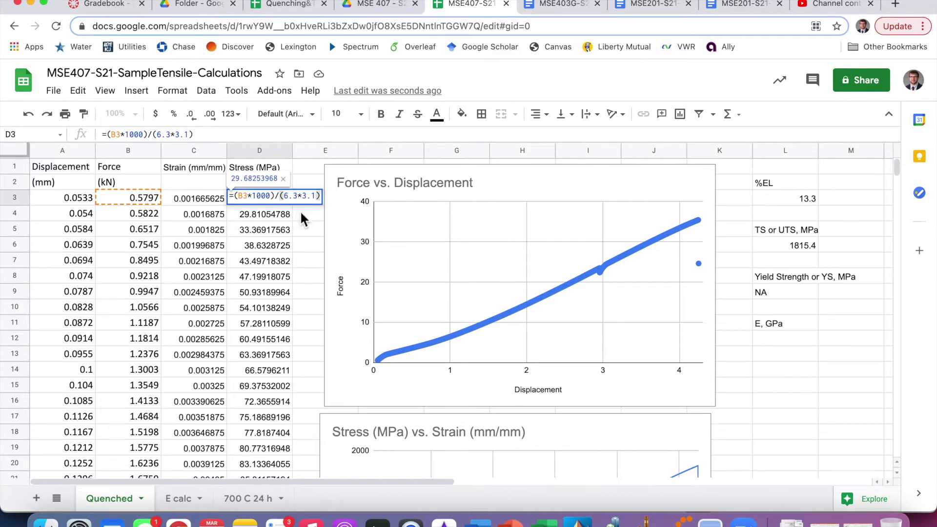
key("Return")
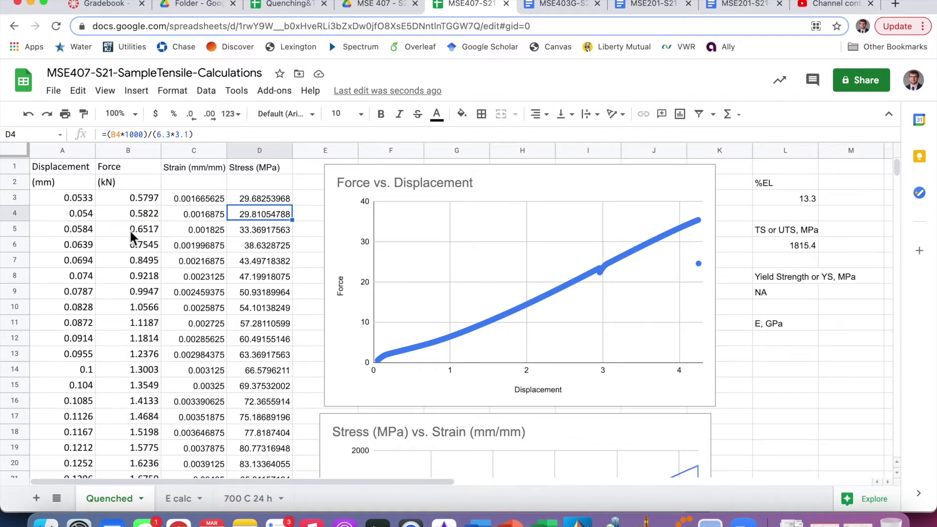
Step: Return to the E calc sheet and enter the label "R^2" in D8
left_click(184, 499)
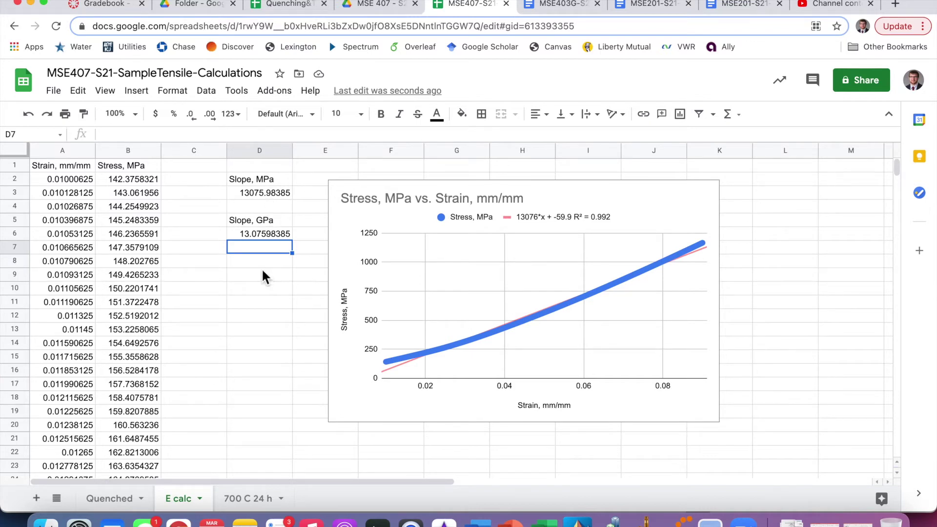
key("Down")
type("R^2")
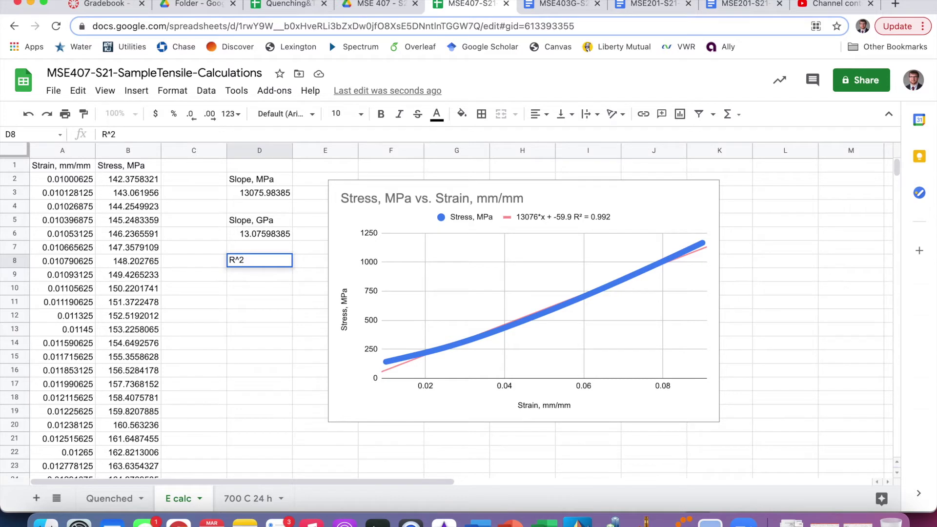
key("Return")
Step: Enter an RSQ formula in D9 with the stress values B2:B607 as its first argument
type("=s")
key("BackSpace")
type("r")
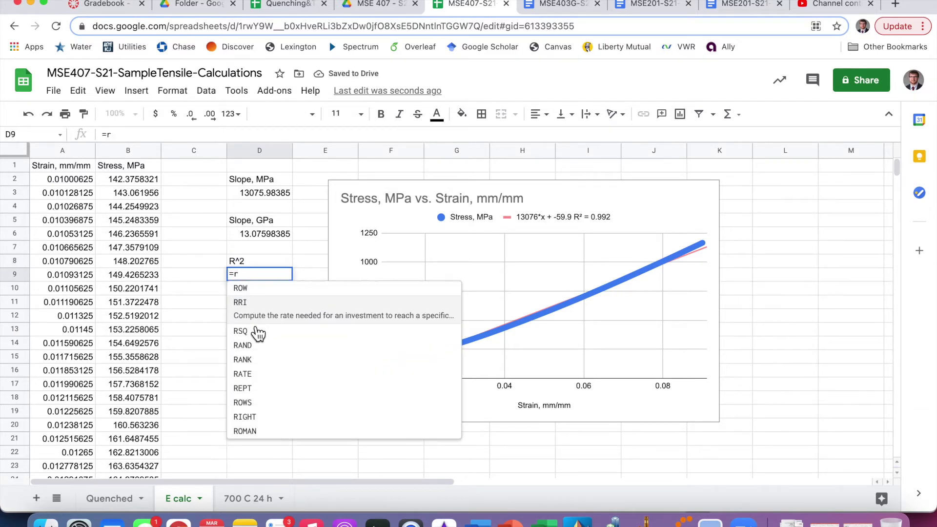
left_click(252, 332)
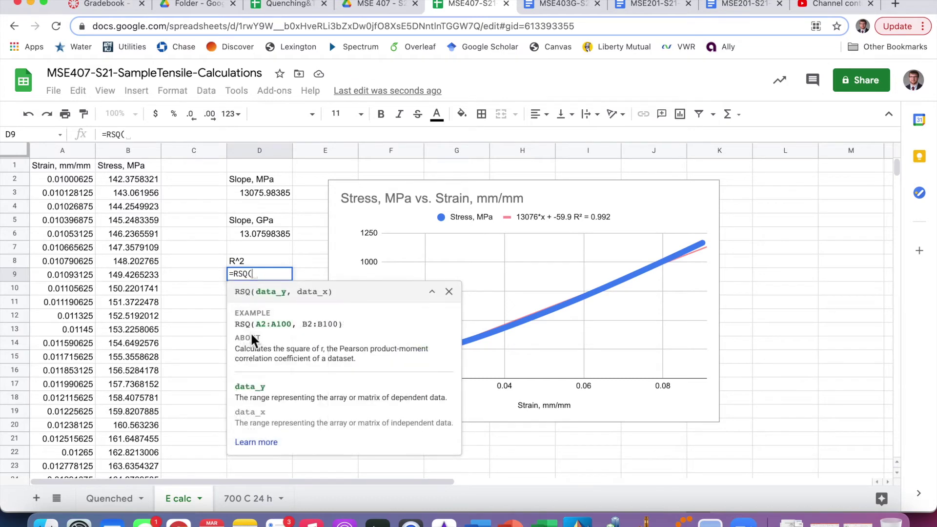
left_click(134, 185)
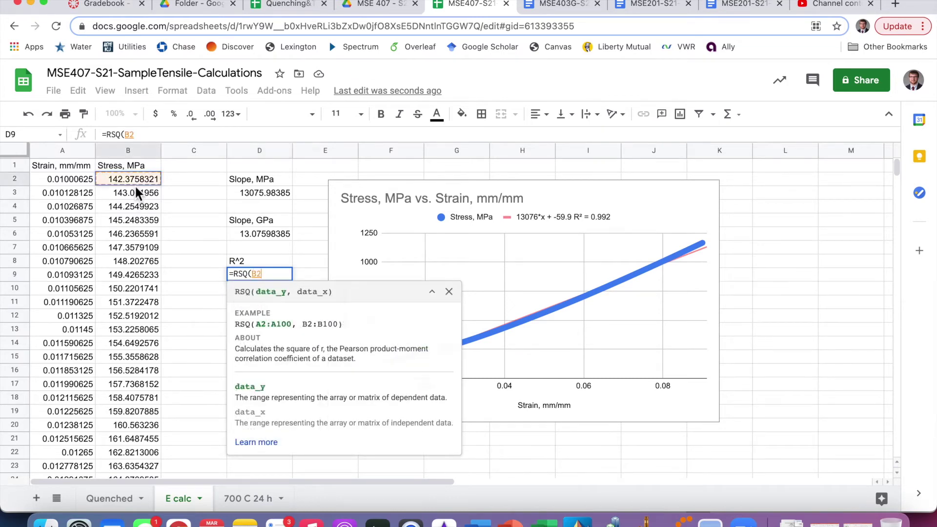
key("super+shift+Down")
key("Return")
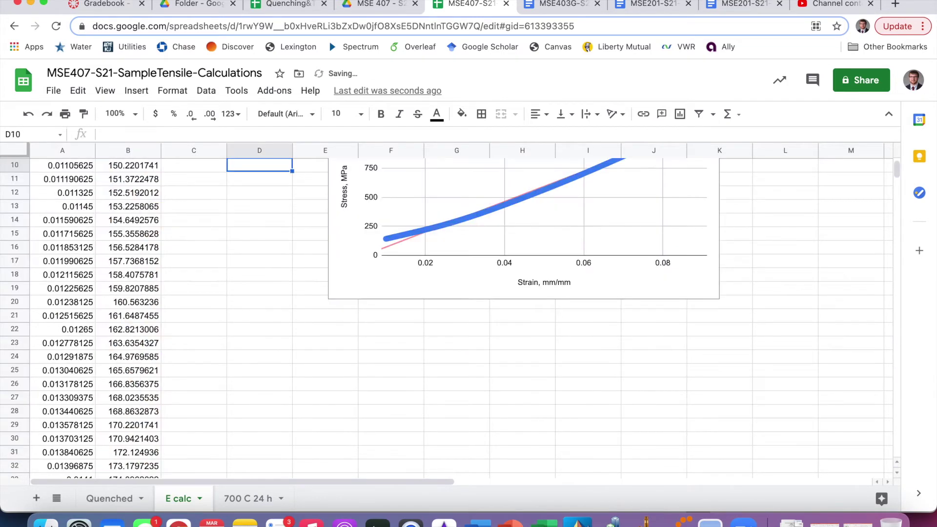
scroll(220, 242, "up", 3)
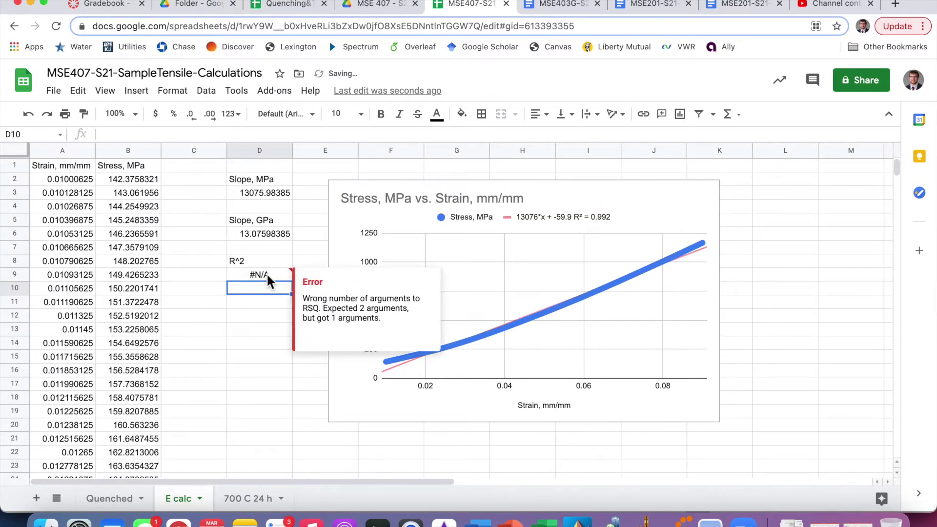
Step: Add the strain values A2:A607 as the second argument of the RSQ formula in D9
left_click(267, 275)
double_click(266, 275)
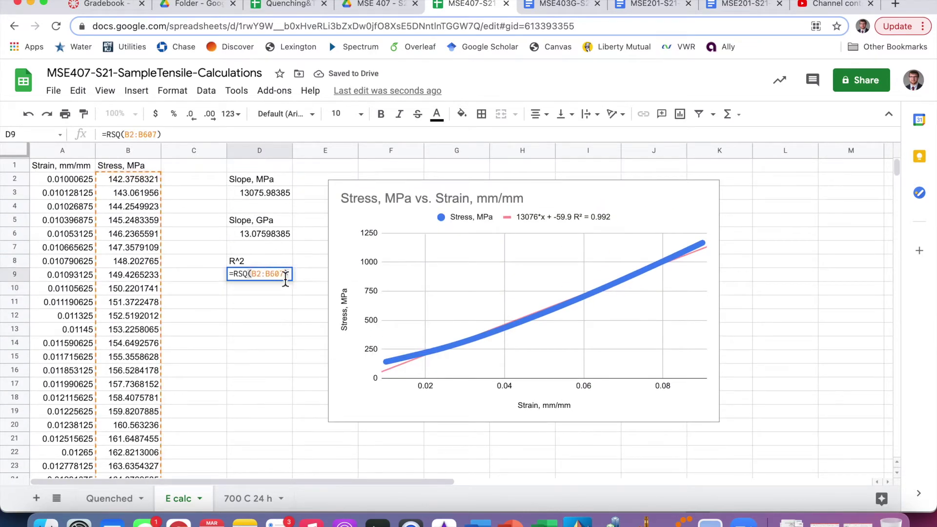
type(",")
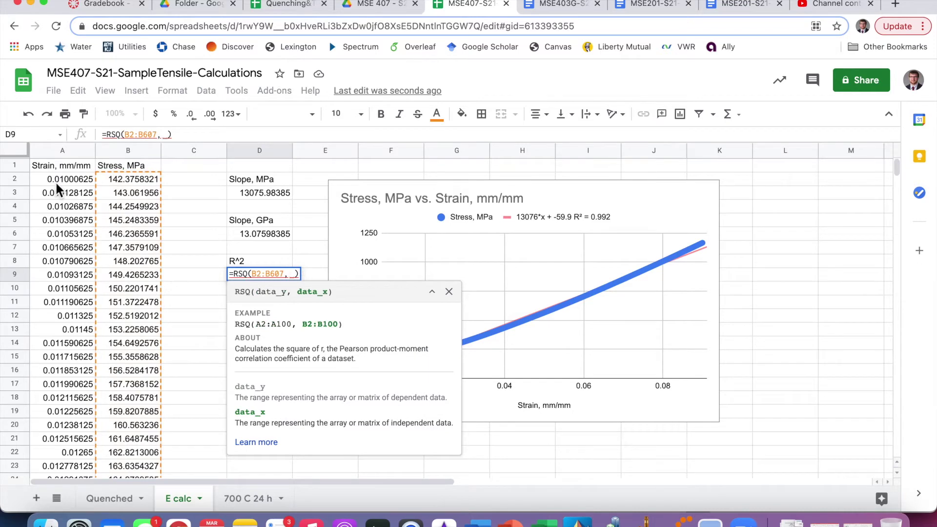
left_click(54, 181)
key("super+shift+Down")
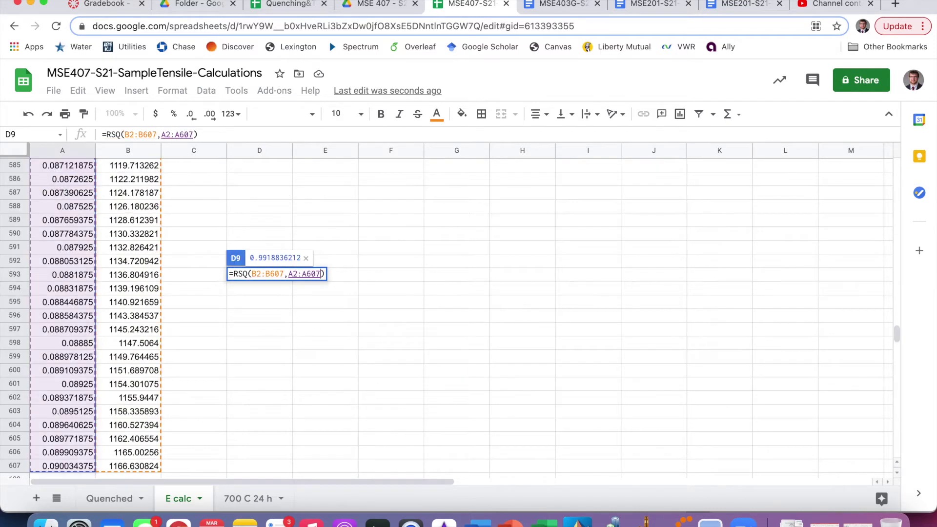
key("Return")
scroll(276, 284, "up", 3)
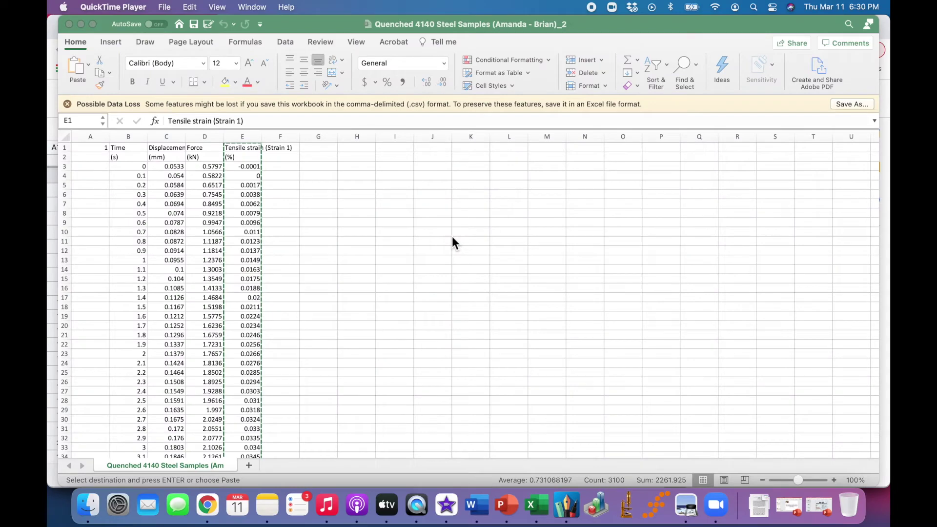
Step: In the Excel workbook of quenched 4140 steel samples, copy the Tensile strain (Strain 1) column from E1 down to its last value
left_click(393, 262)
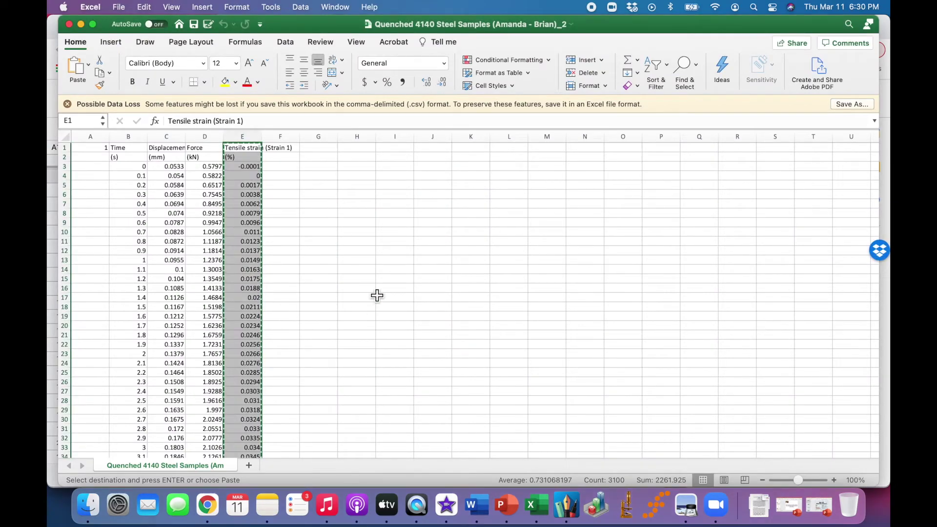
left_click(207, 204)
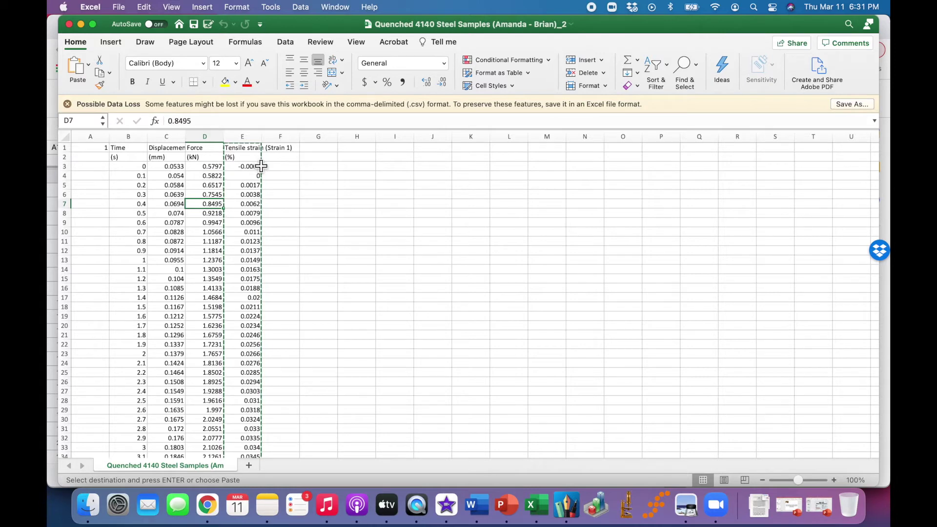
left_click(175, 149)
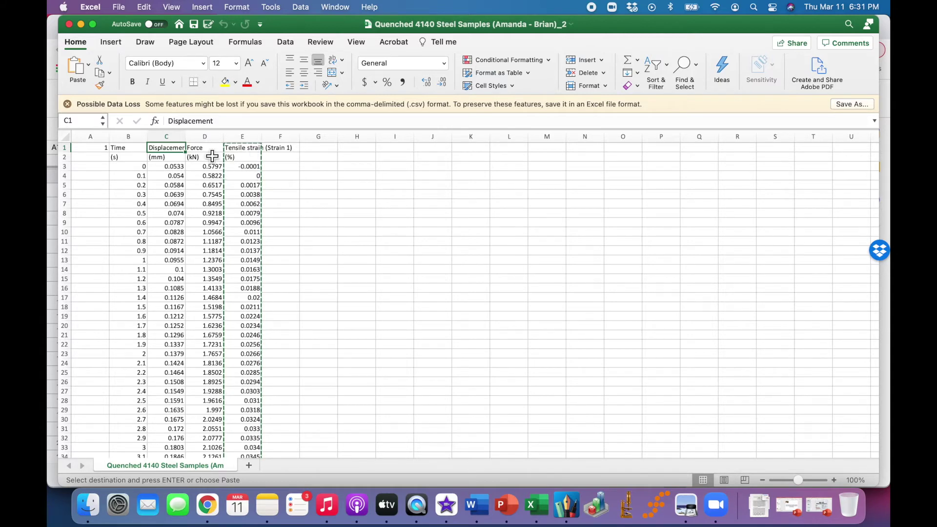
left_click(254, 151)
key("super+shift+Down")
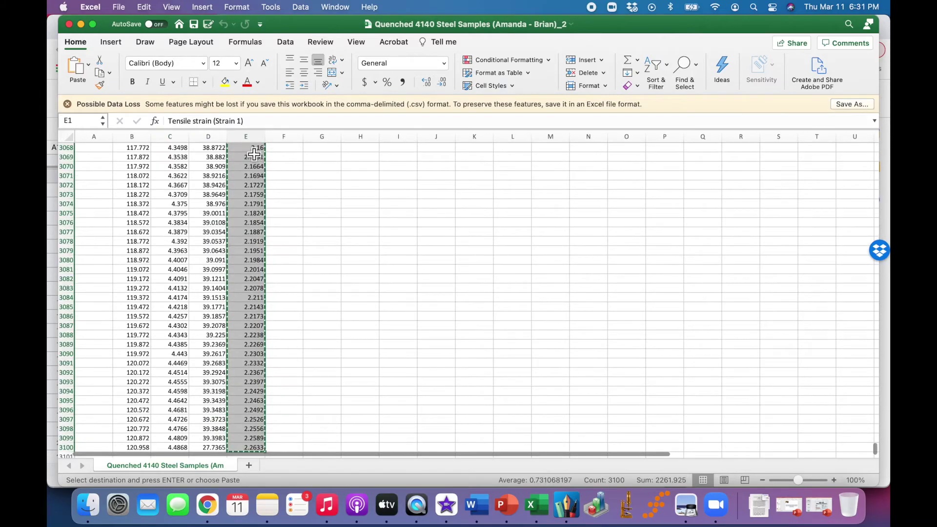
key("ctrl+BackSpace")
Step: Switch back to Google Sheets and paste the tensile strain column over the displacement data in the Quenched sheet, starting at A1
key("ctrl+Up")
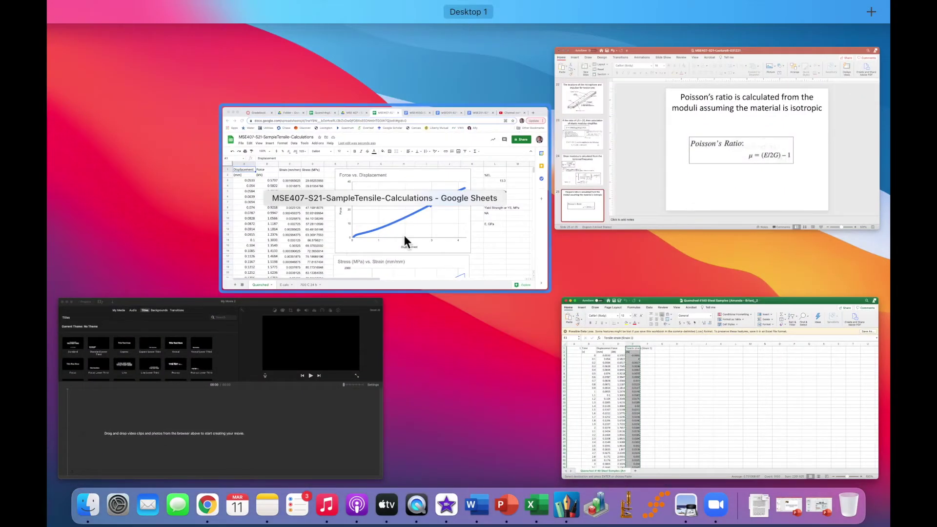
left_click(405, 237)
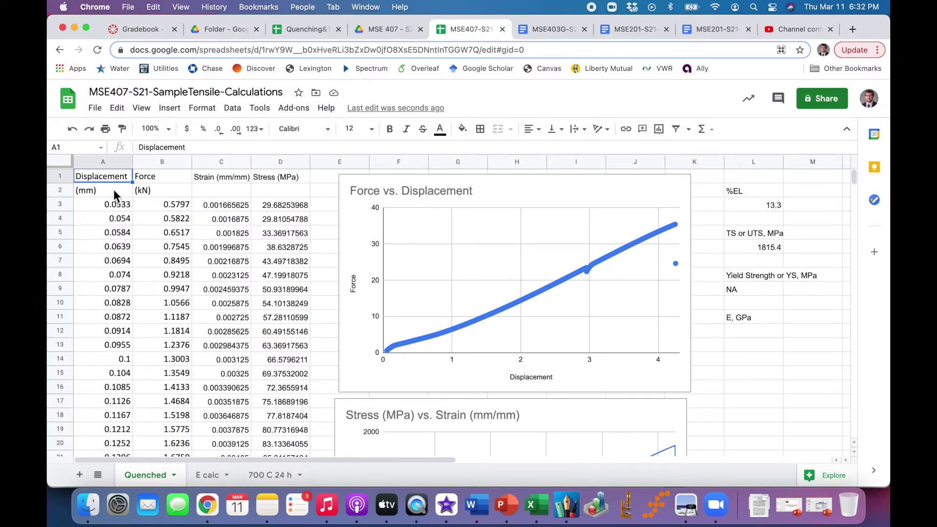
key("super+v")
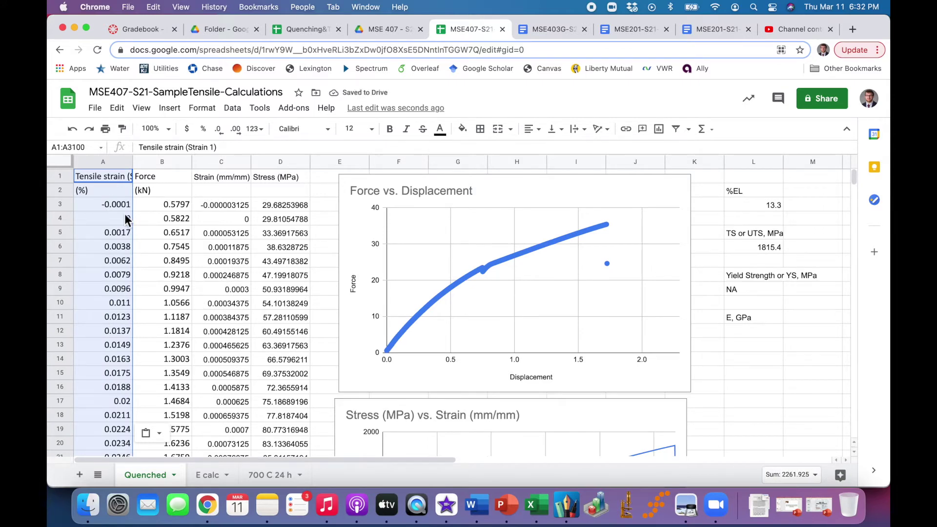
Step: Delete the surplus second set of tensile strain data in column A from A997 down to A3100
scroll(126, 220, "down", 2)
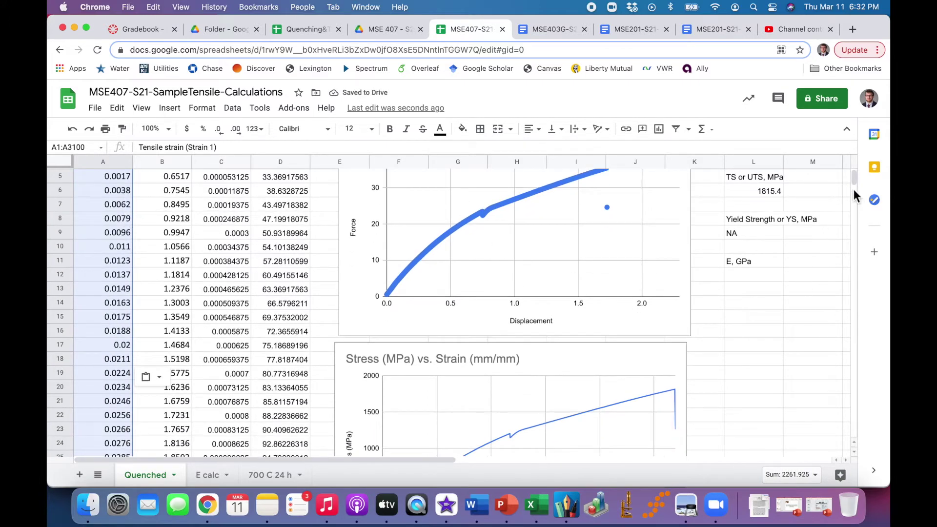
scroll(855, 202, "down", 10)
left_click_drag(855, 203, 868, 257)
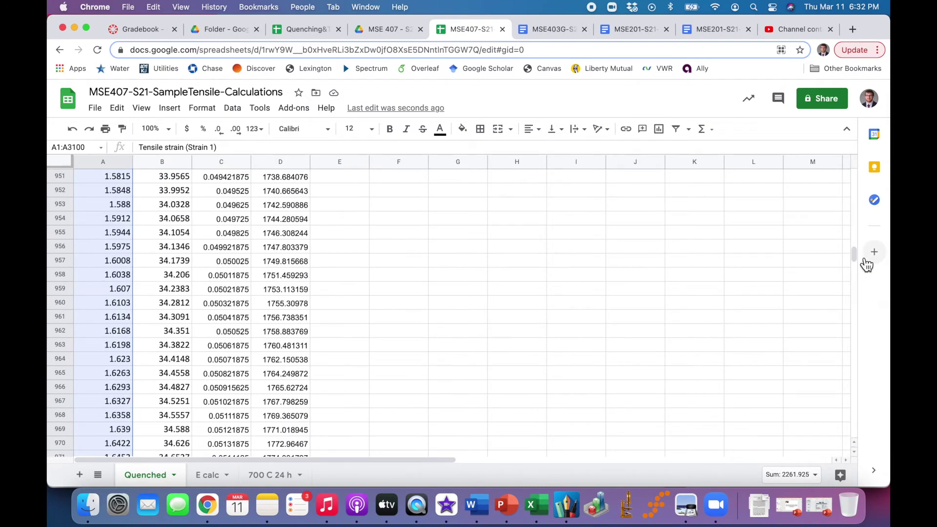
scroll(359, 301, "down", 10)
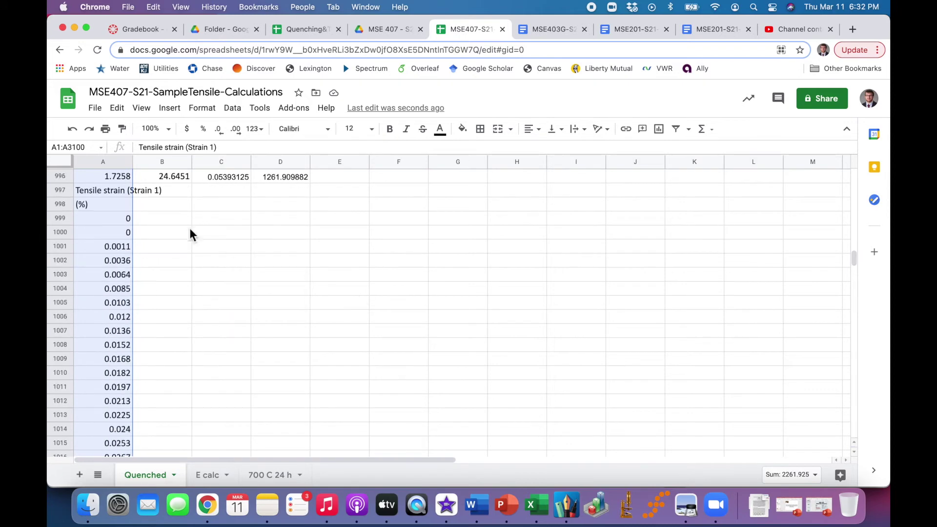
left_click(120, 192)
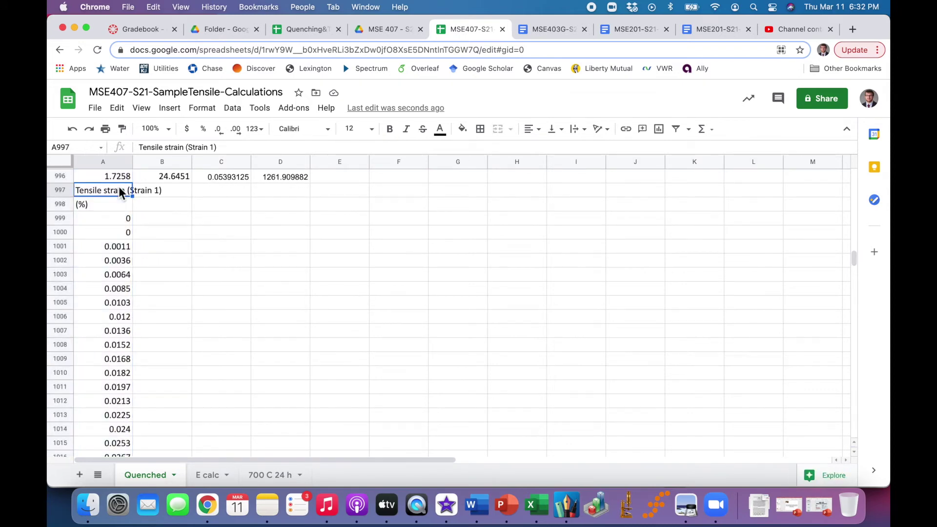
key("super+shift+Down")
key("Delete")
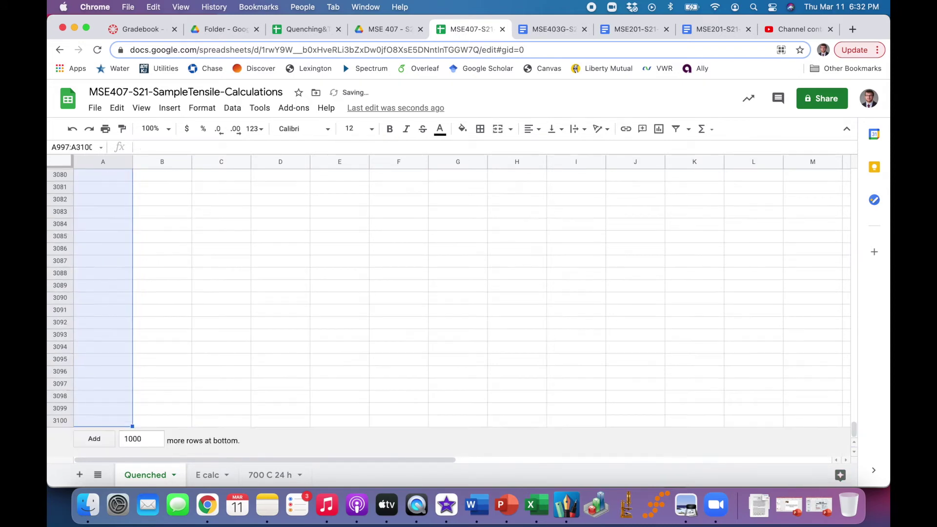
Step: Replace the strain formula in C3 with =A3/100 to convert the percent tensile strain to mm/mm
left_click_drag(853, 428, 854, 141)
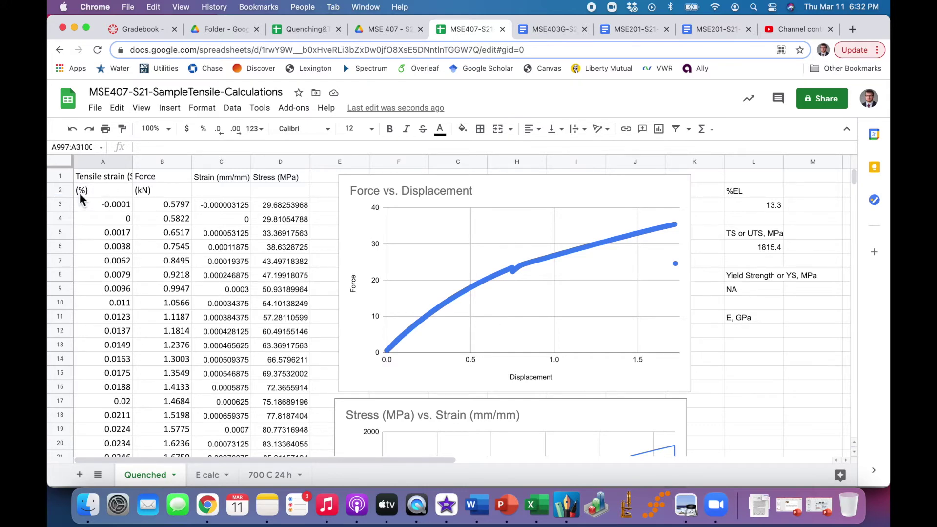
left_click(222, 205)
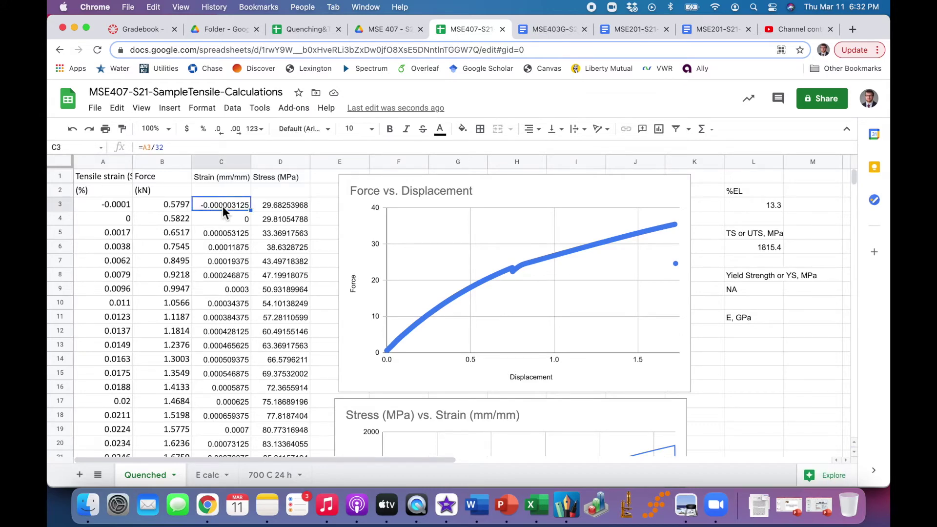
type("=")
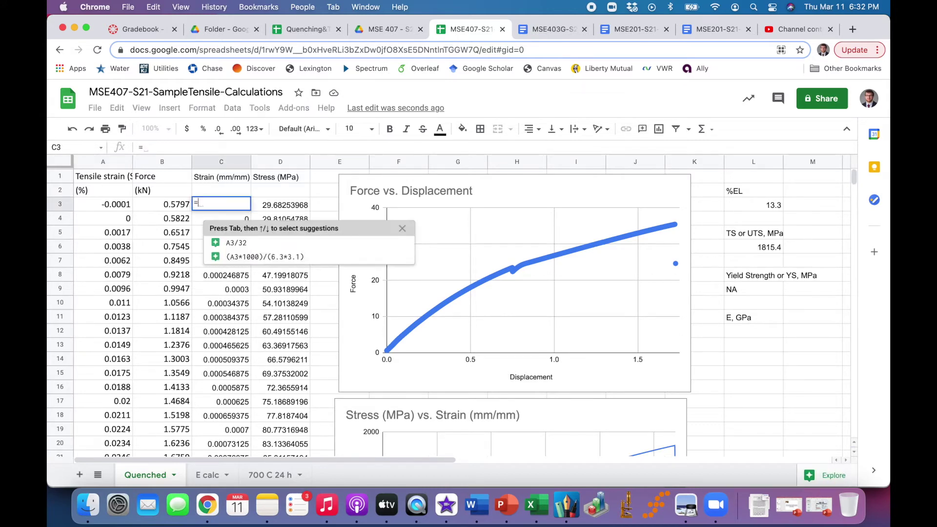
left_click(121, 206)
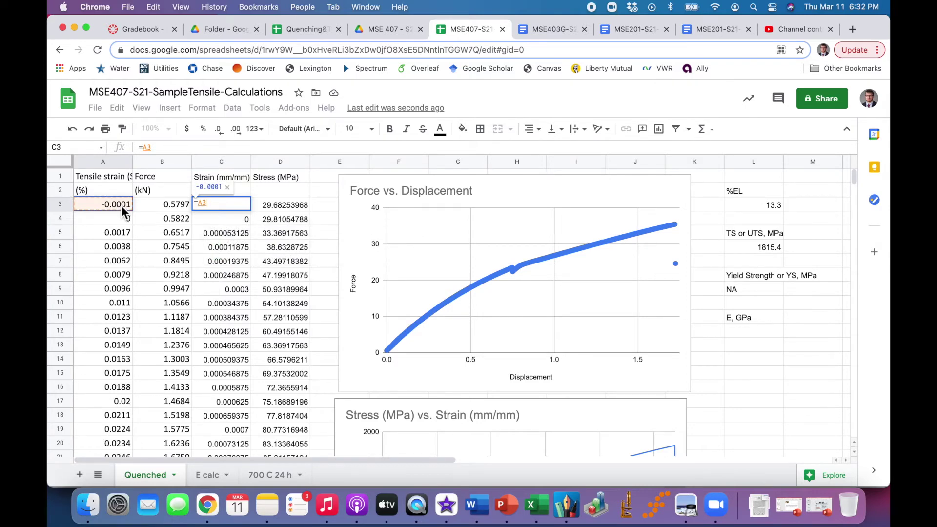
type("/100")
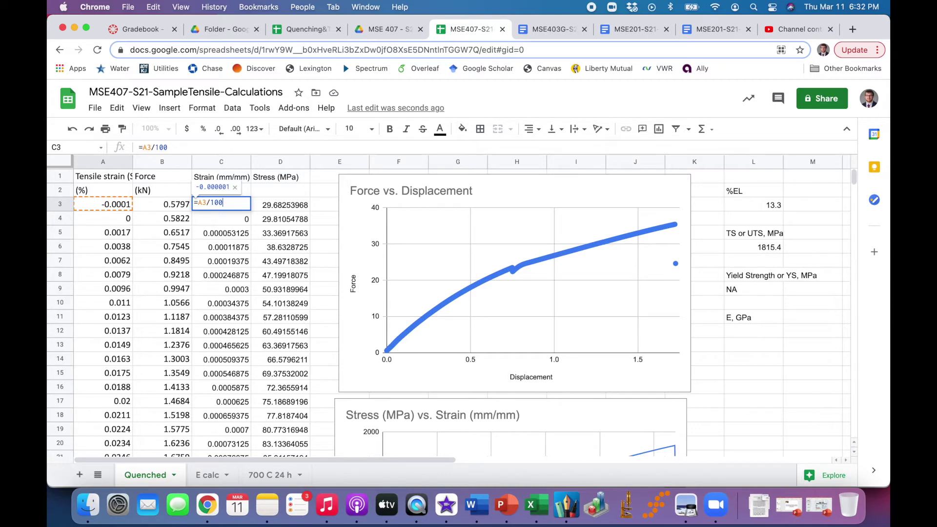
key("Return")
Step: Fill the C3 strain formula down column C through the last data row, C996
left_click(220, 205)
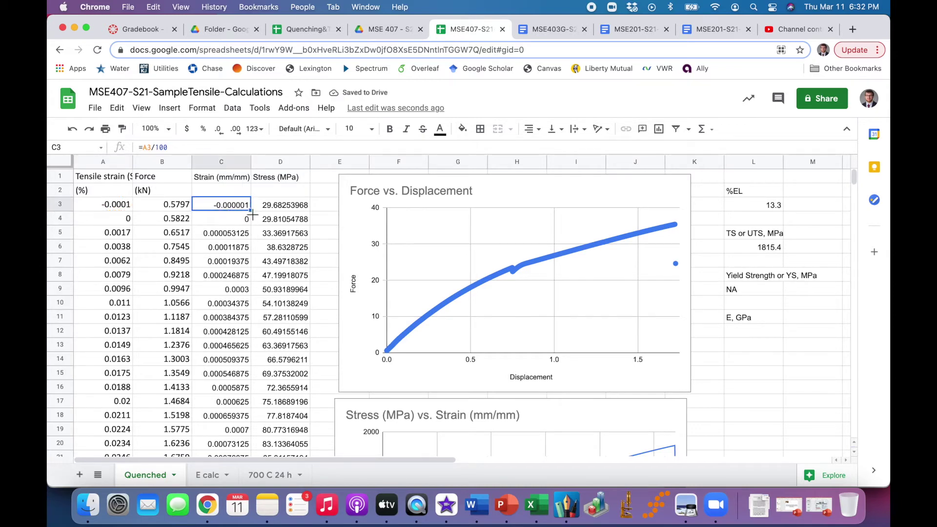
scroll(250, 362, "down", 20)
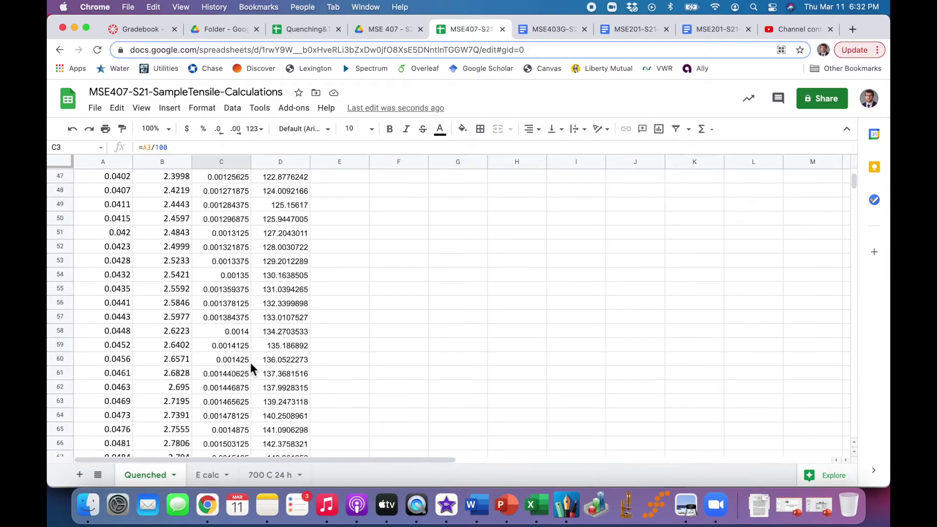
scroll(251, 362, "down", 20)
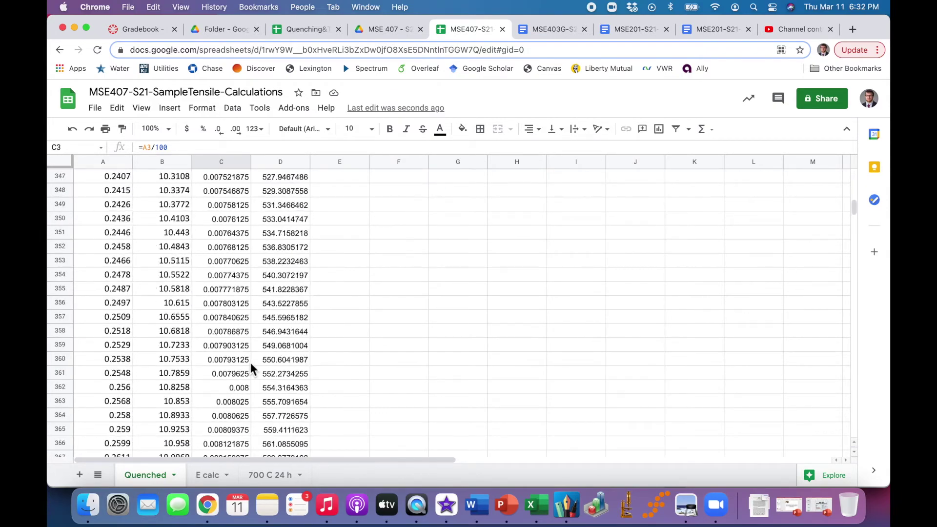
scroll(250, 369, "down", 20)
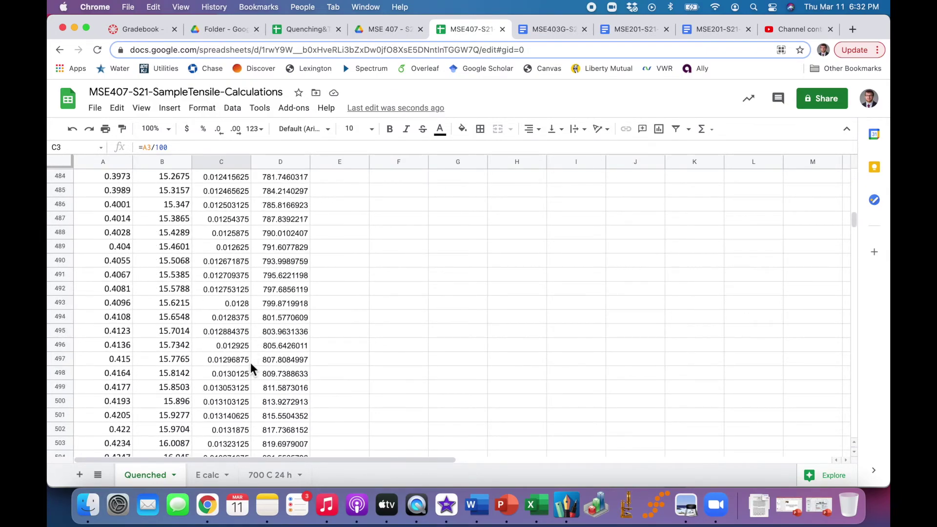
scroll(251, 363, "down", 20)
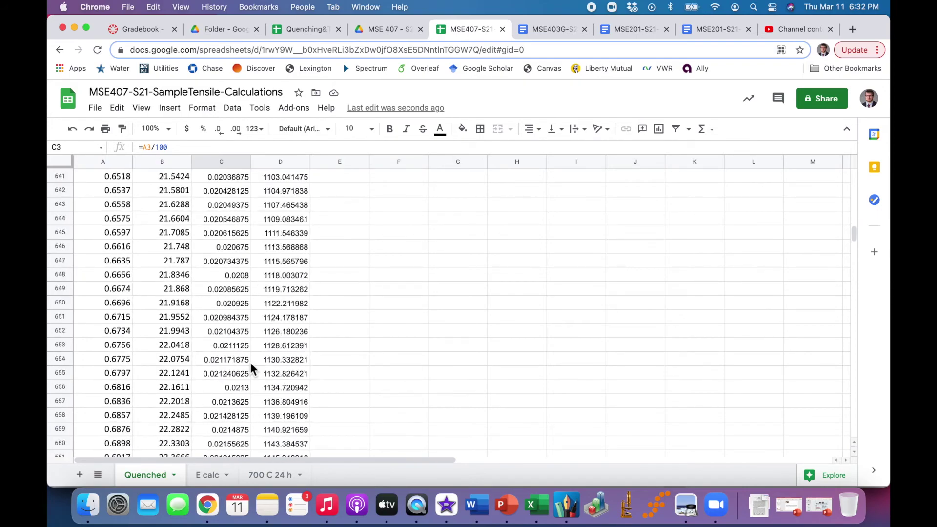
scroll(250, 362, "down", 20)
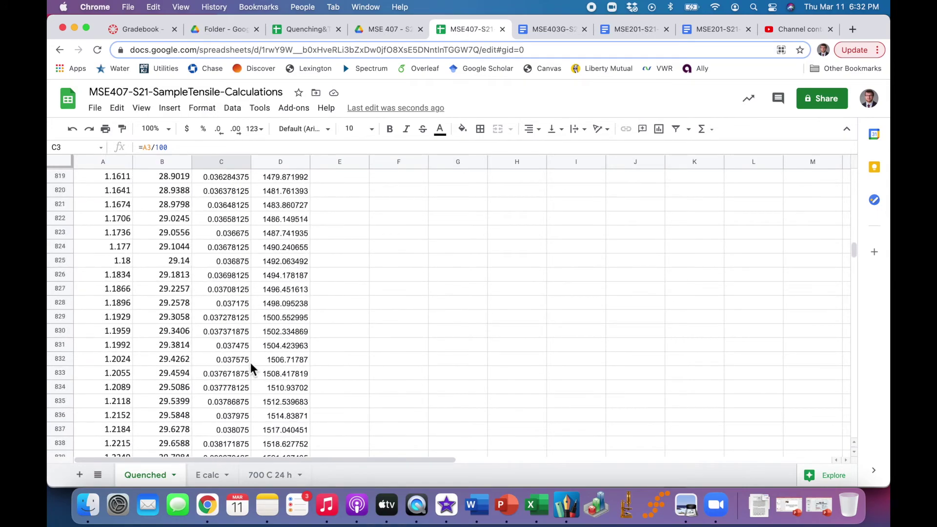
scroll(250, 363, "down", 20)
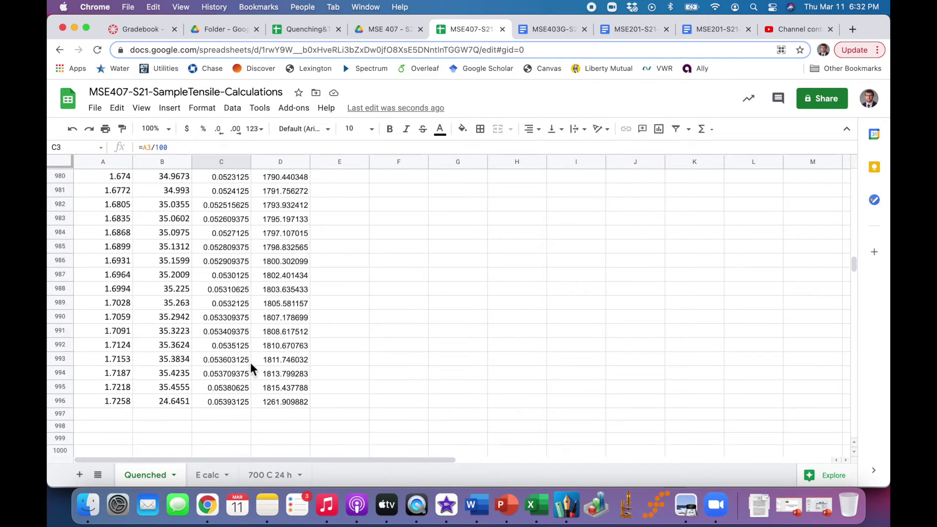
scroll(237, 258, "up", 6)
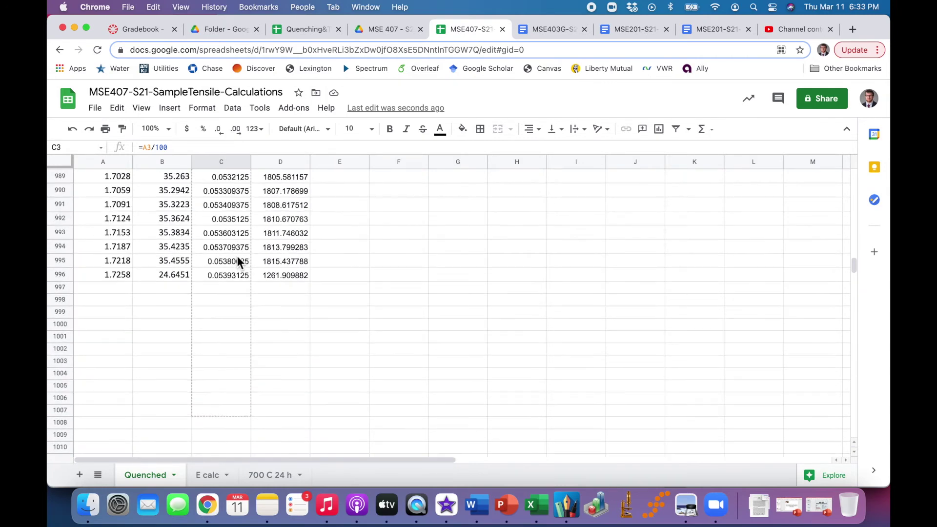
left_click(237, 276, "shift")
key("ctrl+v")
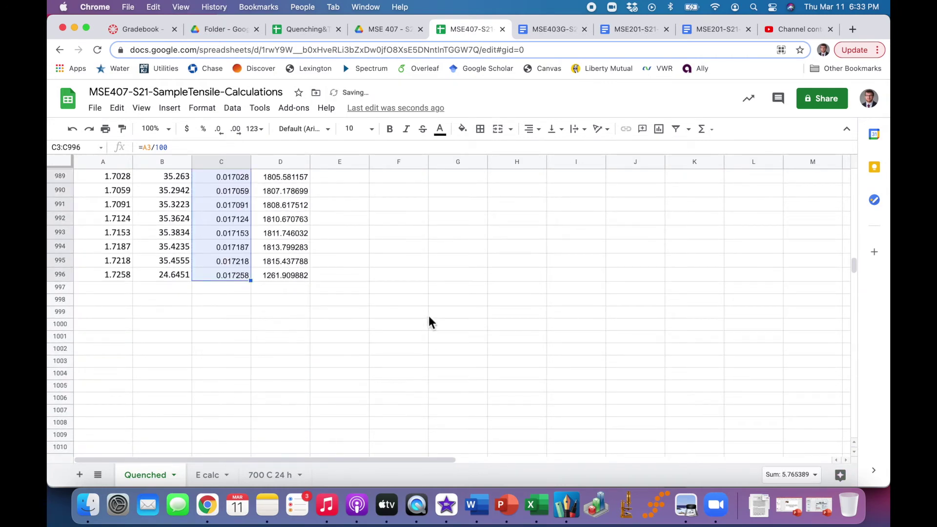
Step: Examine the Stress (MPa) vs. Strain (mm/mm) chart based on the recalculated strain values
left_click_drag(855, 268, 854, 143)
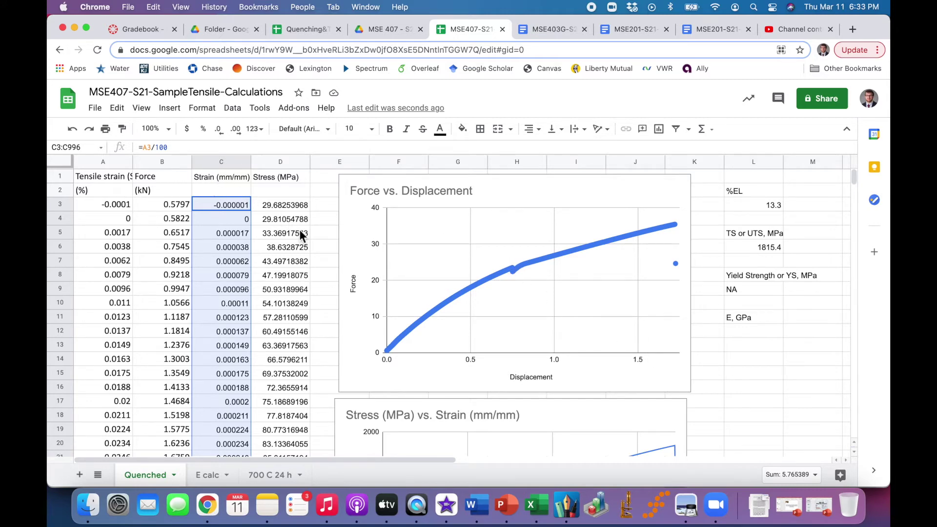
scroll(300, 230, "down", 5)
scroll(322, 381, "down", 1)
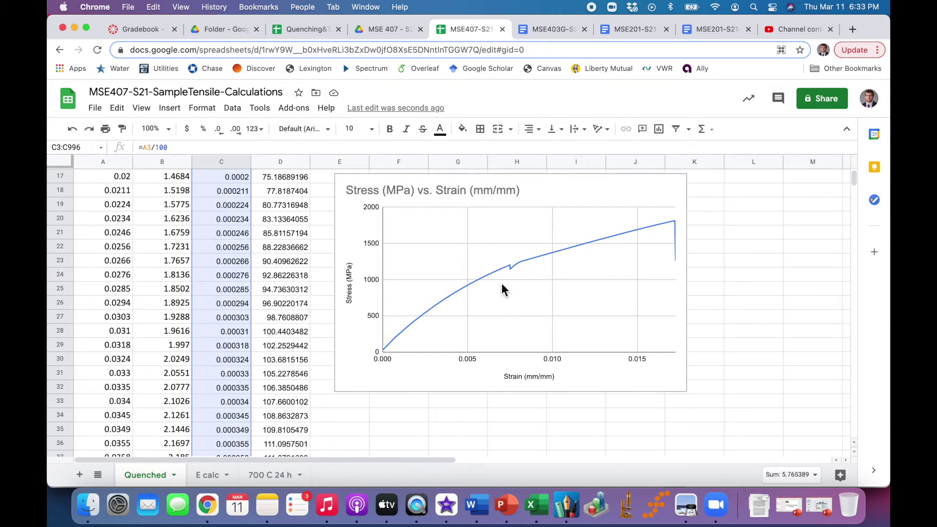
scroll(502, 284, "down", 18)
scroll(501, 284, "up", 20)
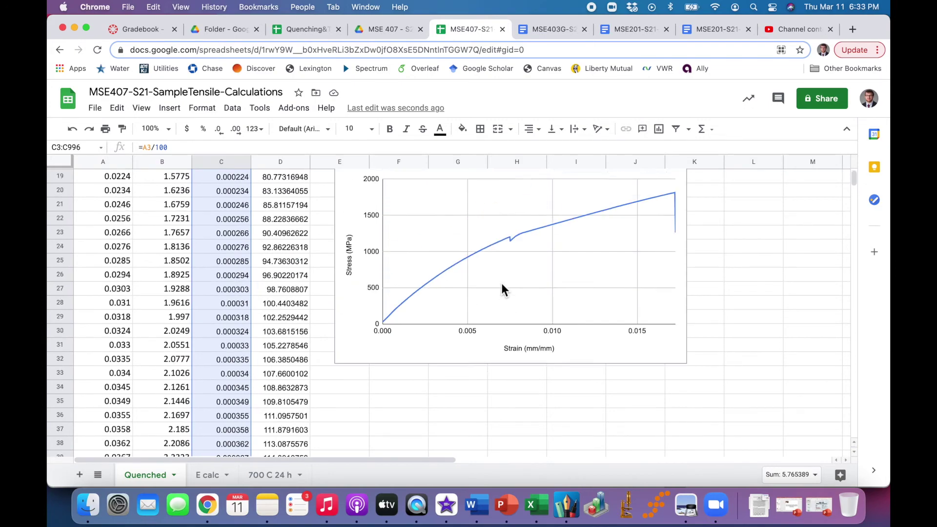
scroll(502, 283, "down", 5)
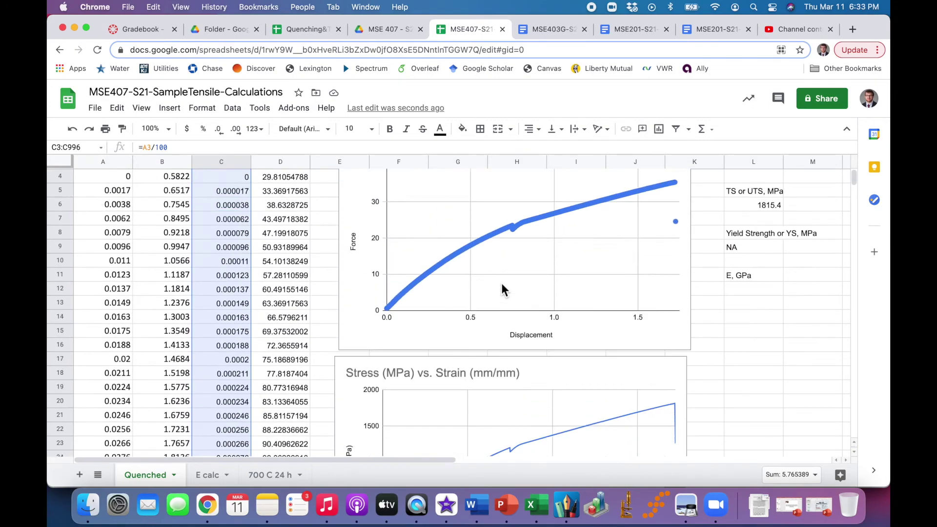
left_click(529, 289)
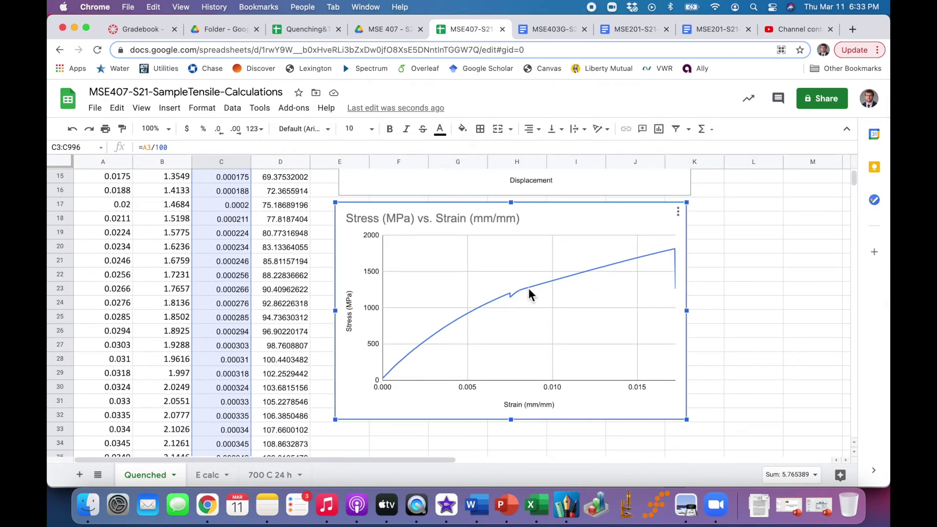
Step: Update the %EL formula in L3 to =0.017258*100, using the final strain value from C996
scroll(286, 333, "down", 20)
scroll(286, 331, "down", 20)
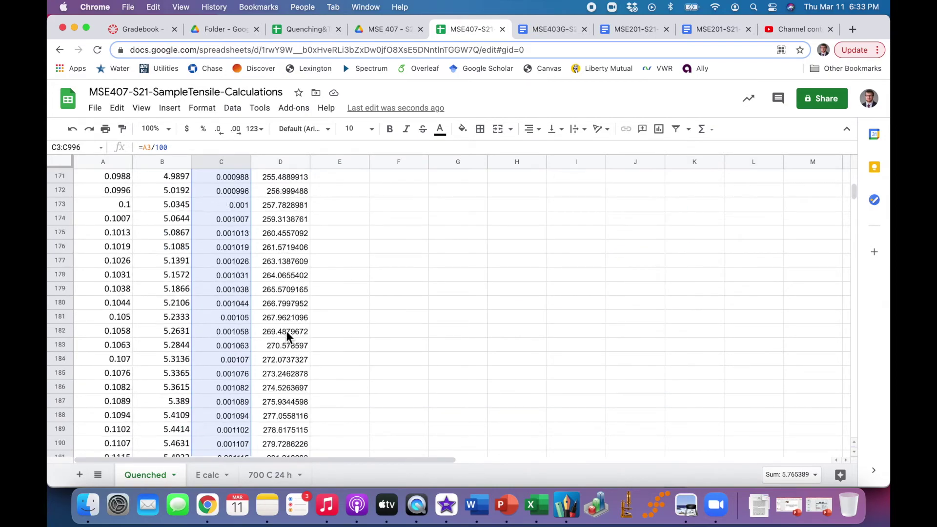
left_click_drag(857, 203, 857, 265)
scroll(468, 278, "down", 3)
left_click(236, 346)
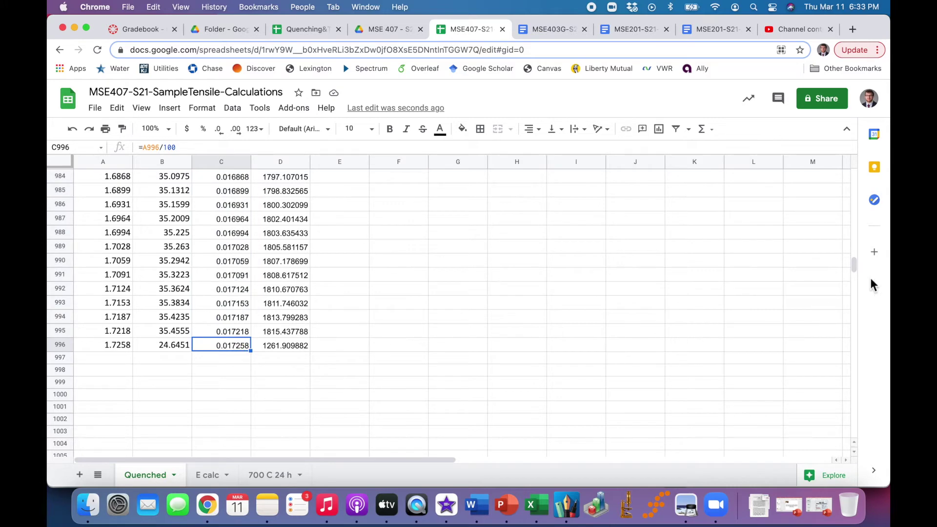
left_click_drag(857, 265, 861, 142)
left_click(767, 207)
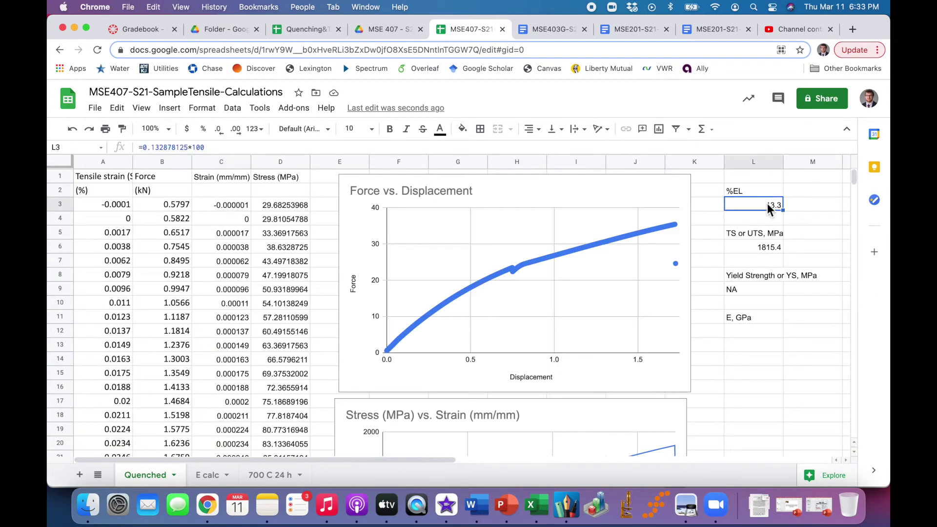
double_click(769, 203)
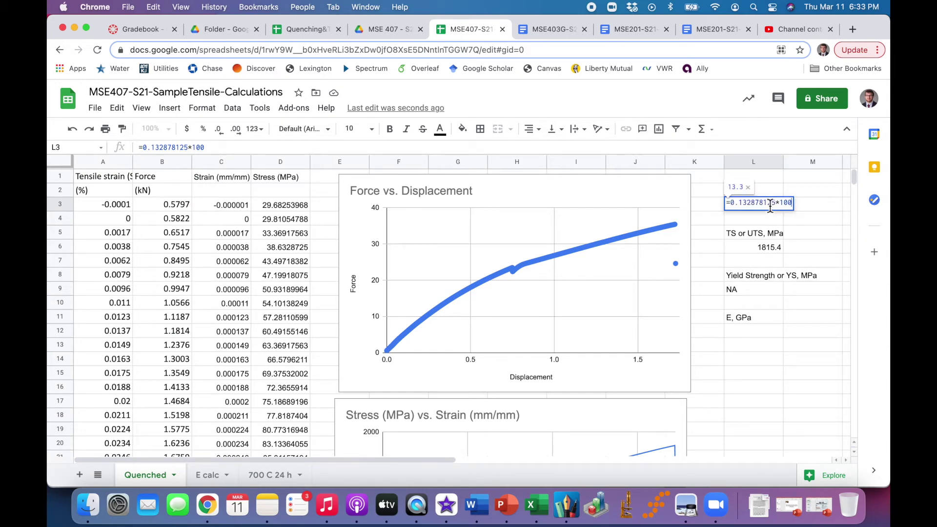
left_click_drag(776, 203, 733, 203)
type("0.017258")
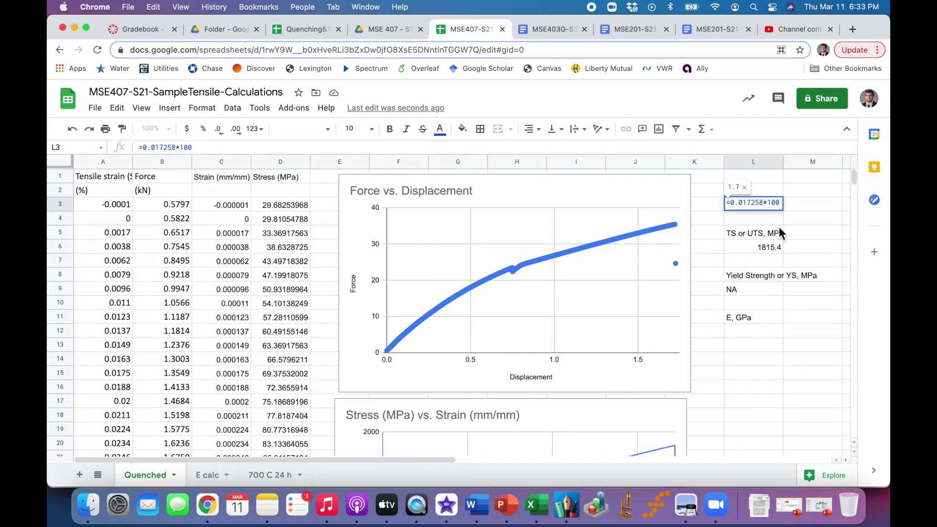
key("Return")
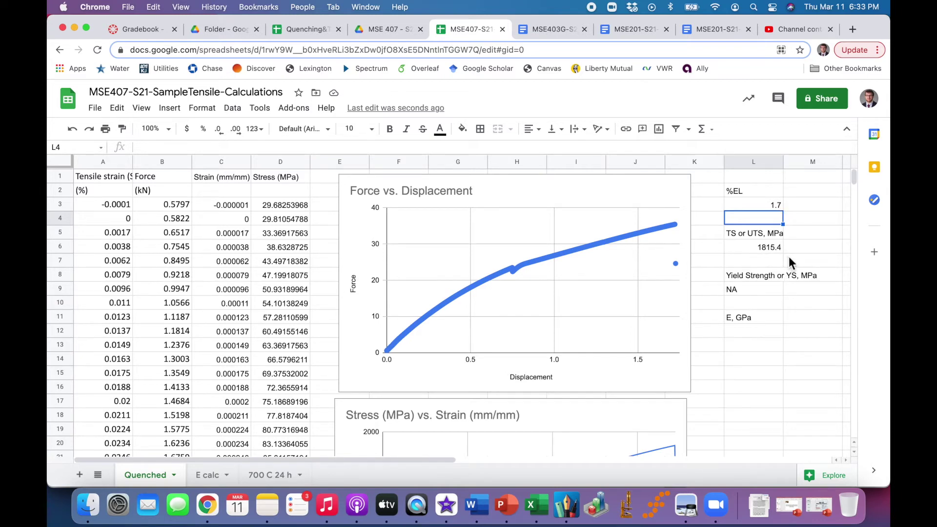
Step: Check which stress range the TS or UTS formula in L6 uses, leaving the formula as it is
left_click(773, 247)
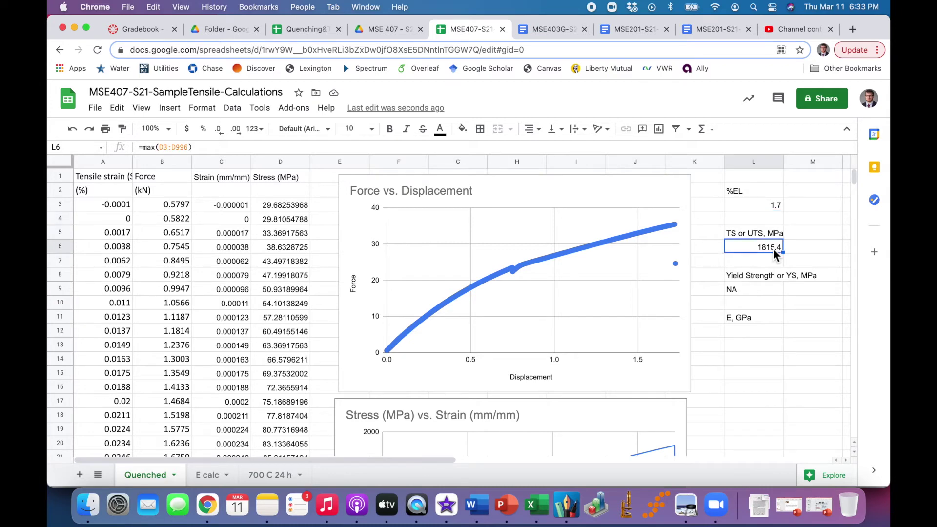
double_click(773, 248)
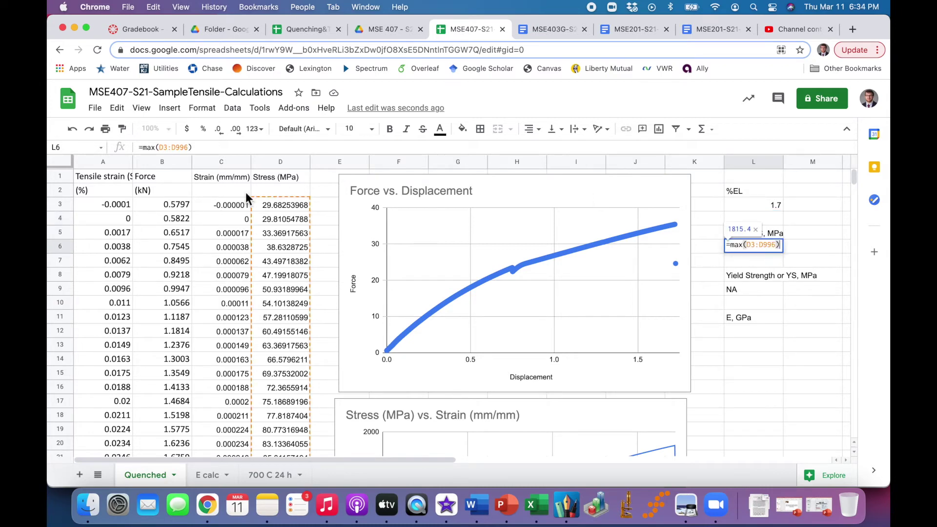
key("Return")
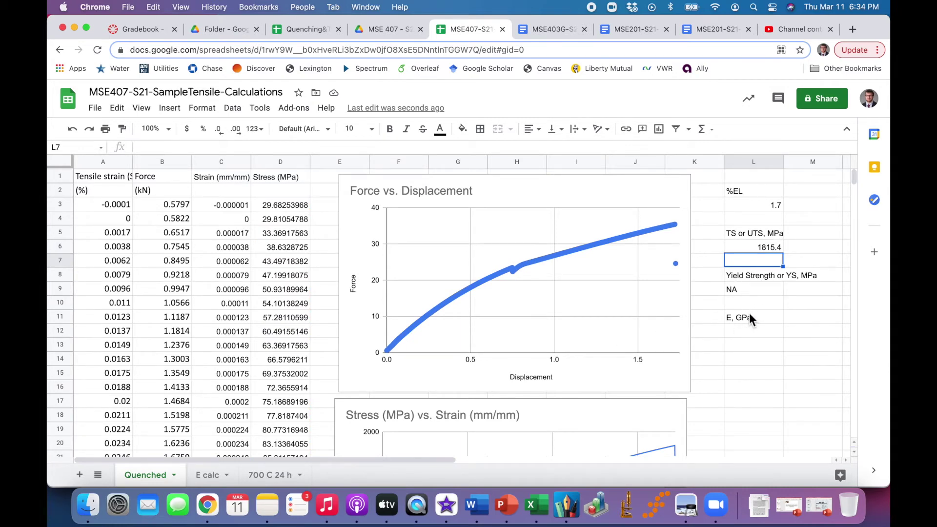
Step: Inspect the initial portion of the stress–strain curve for a linear region suitable for determining the elastic modulus
scroll(749, 315, "down", 1)
scroll(285, 233, "up", 1)
scroll(759, 324, "down", 12)
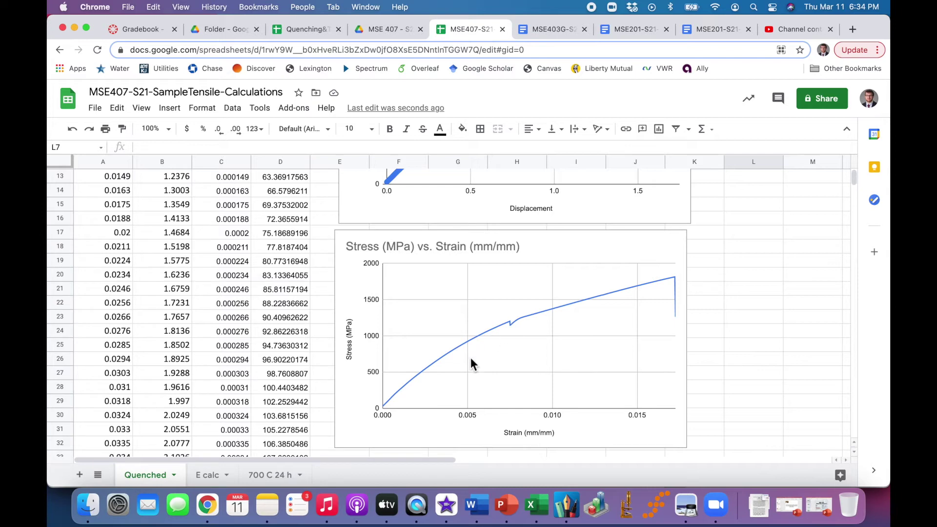
left_click(505, 325)
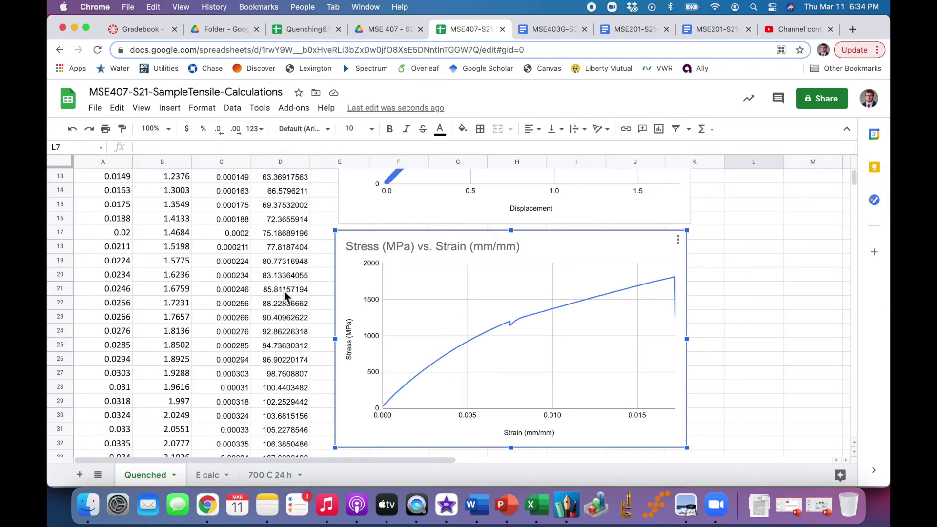
Step: Copy the quenched sample's strain and stress data up to the stress drop, range C3:D689
scroll(284, 291, "up", 4)
left_click_drag(238, 203, 289, 286)
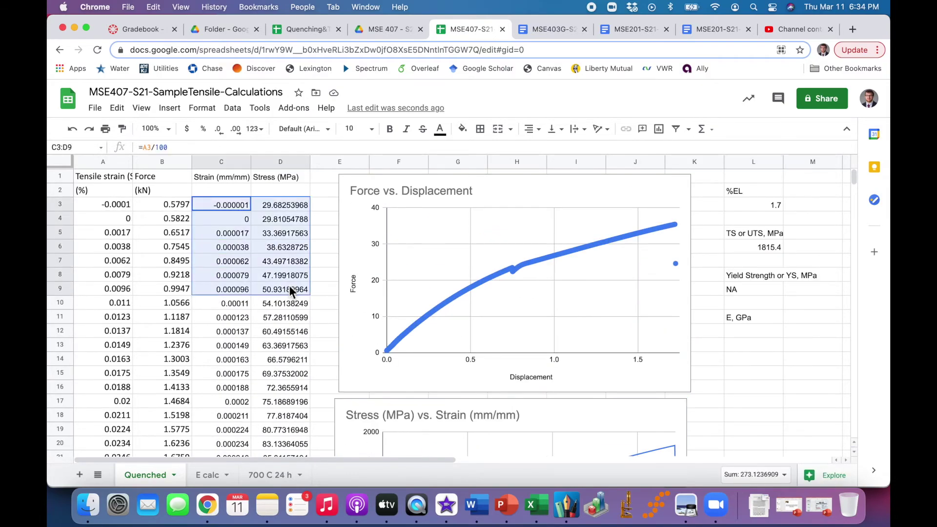
scroll(289, 285, "down", 20)
scroll(290, 287, "down", 20)
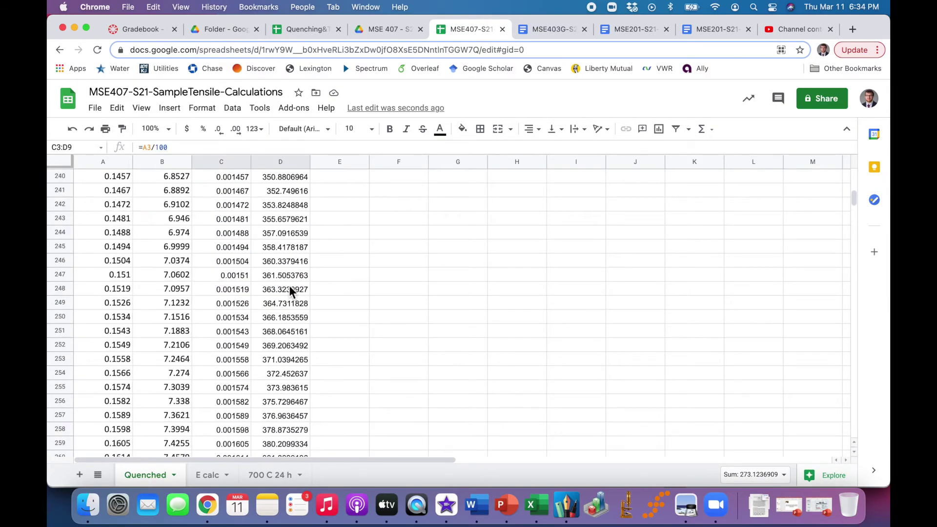
scroll(290, 291, "down", 20)
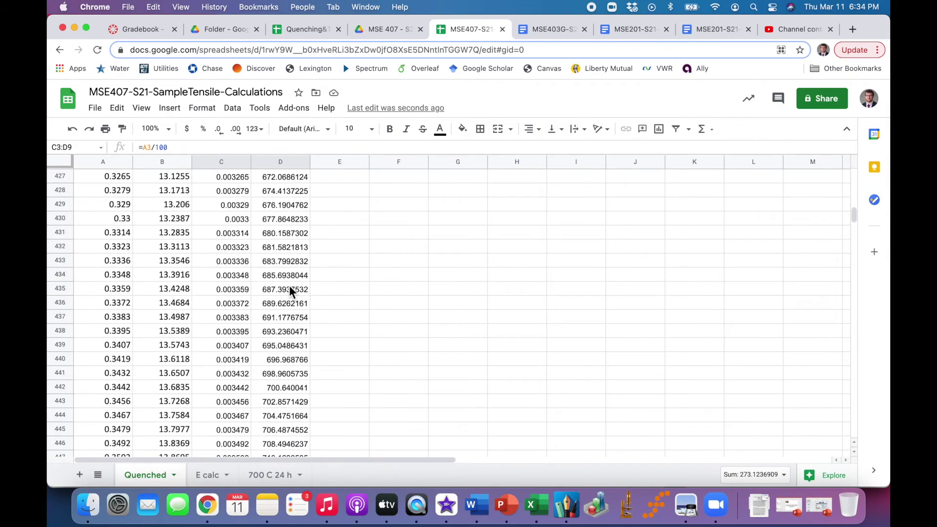
scroll(289, 285, "down", 18)
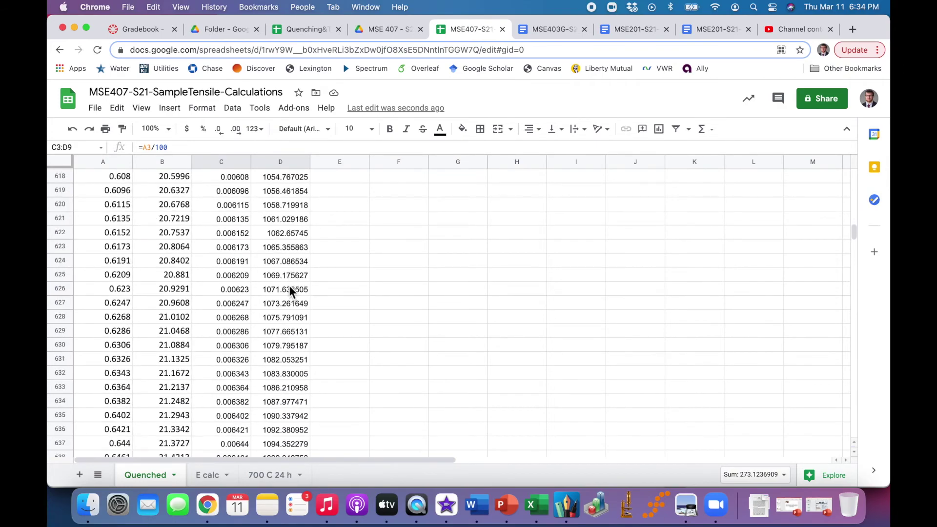
left_click(290, 347, "shift")
scroll(289, 359, "down", 8)
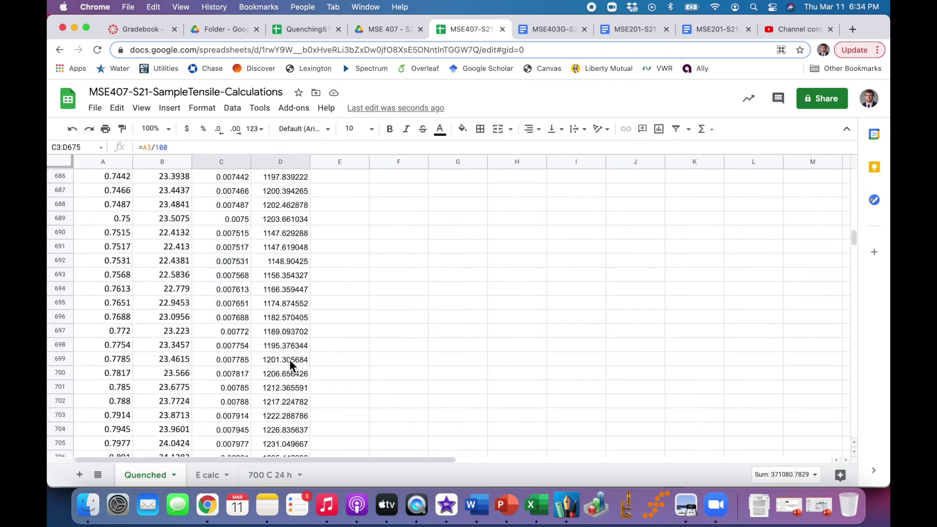
left_click(300, 225, "shift")
scroll(300, 224, "up", 3)
scroll(300, 224, "up", 1)
left_click(303, 256, "shift")
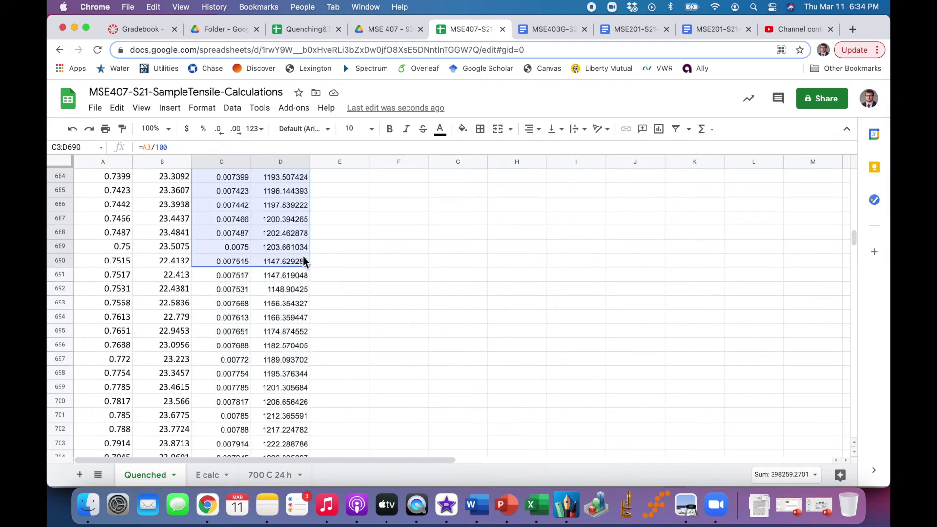
left_click(302, 244, "shift")
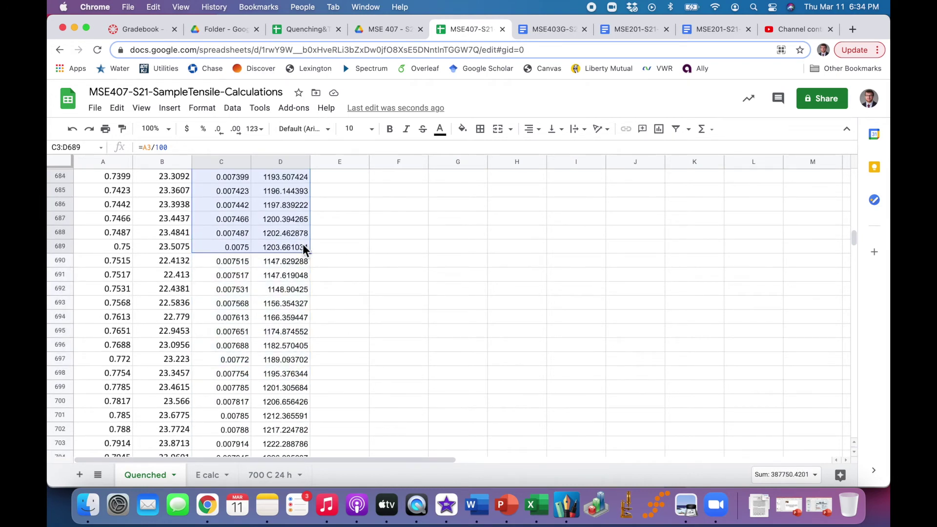
key("super+c")
Step: Replace the data on the E calc sheet by pasting the copied strain and stress as values only, starting at A1
left_click(217, 475)
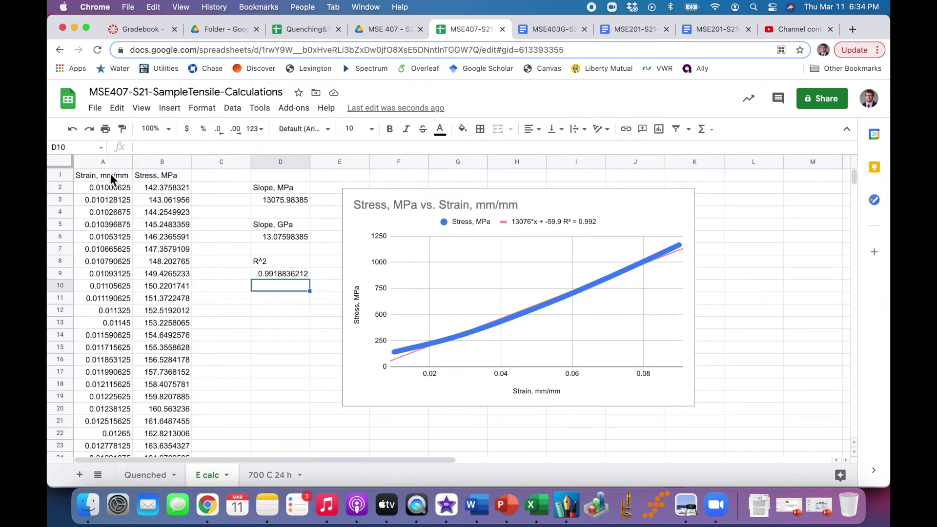
left_click(110, 175)
key("super+v")
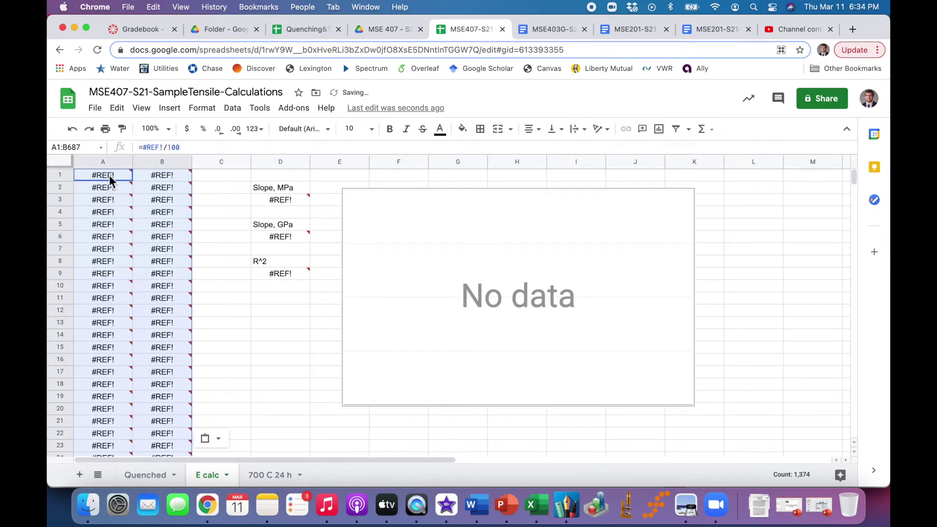
left_click(118, 108)
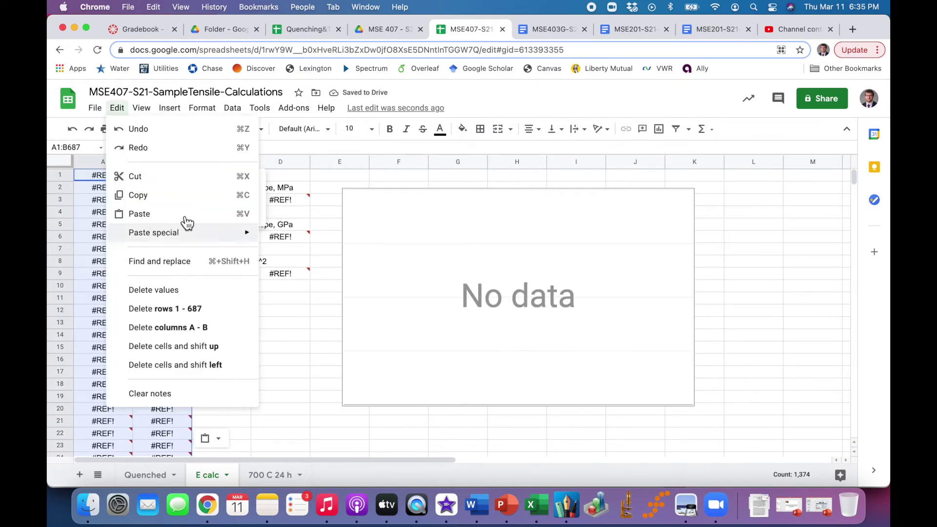
mouse_move(197, 239)
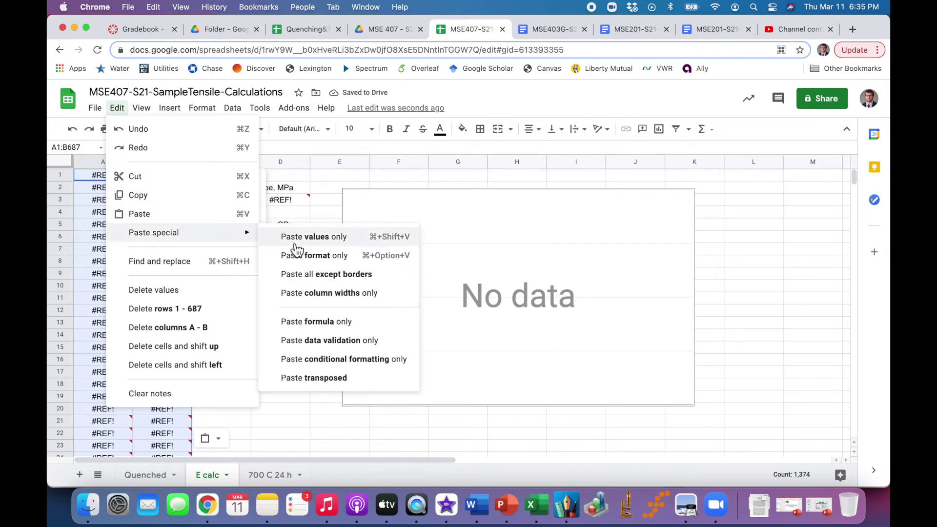
left_click(326, 241)
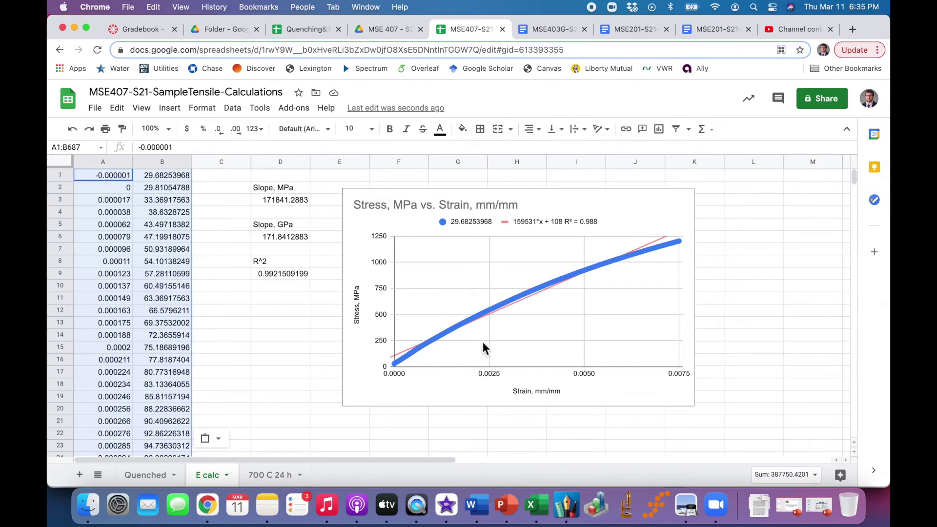
Step: Check the formulas behind Slope, MPa in D3 and Slope, GPa in D6 without changing them
double_click(290, 201)
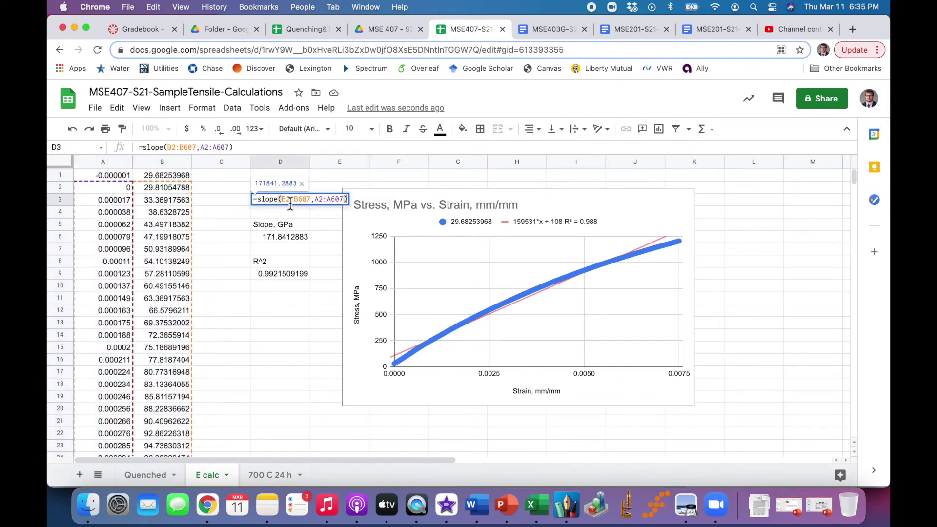
key("Return")
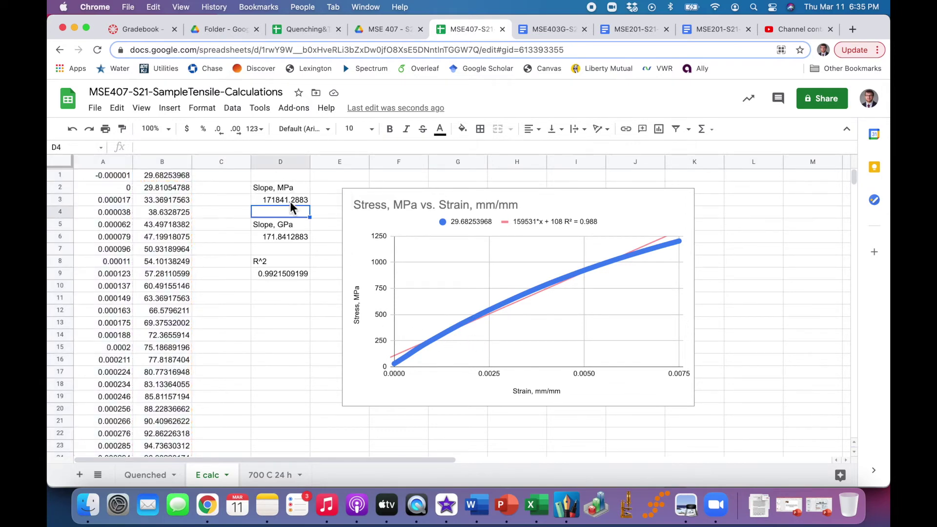
double_click(289, 238)
key("Return")
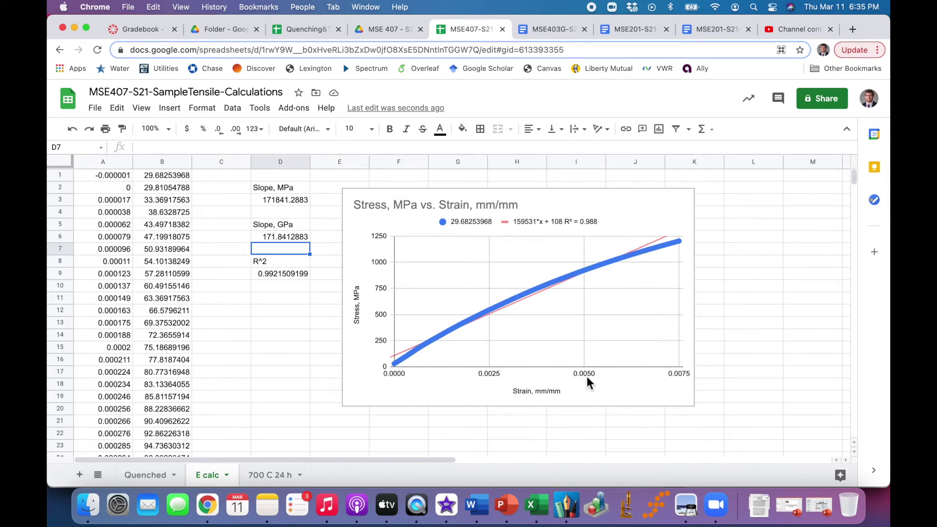
Step: Clear A554:B687 on E calc to limit the fit to strains up to about 0.005, and review the trendline
scroll(214, 360, "down", 6)
scroll(214, 360, "down", 20)
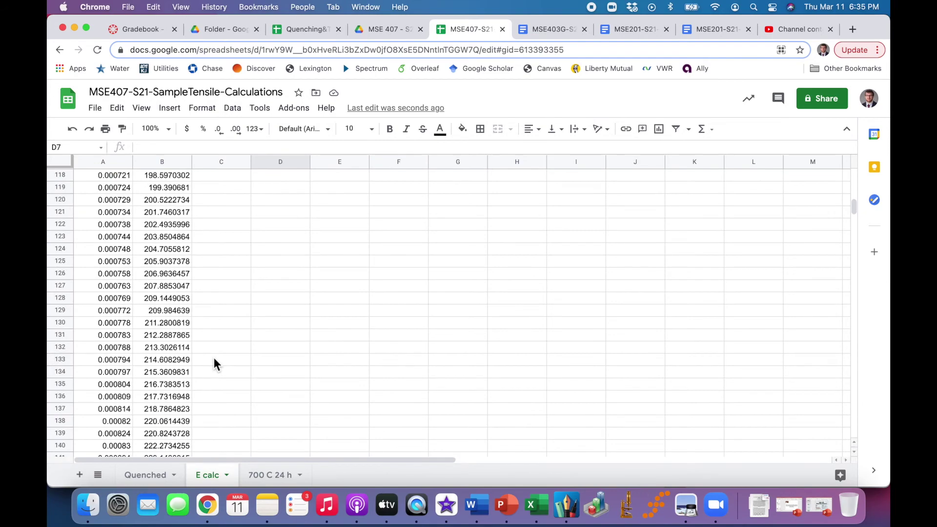
scroll(215, 359, "down", 20)
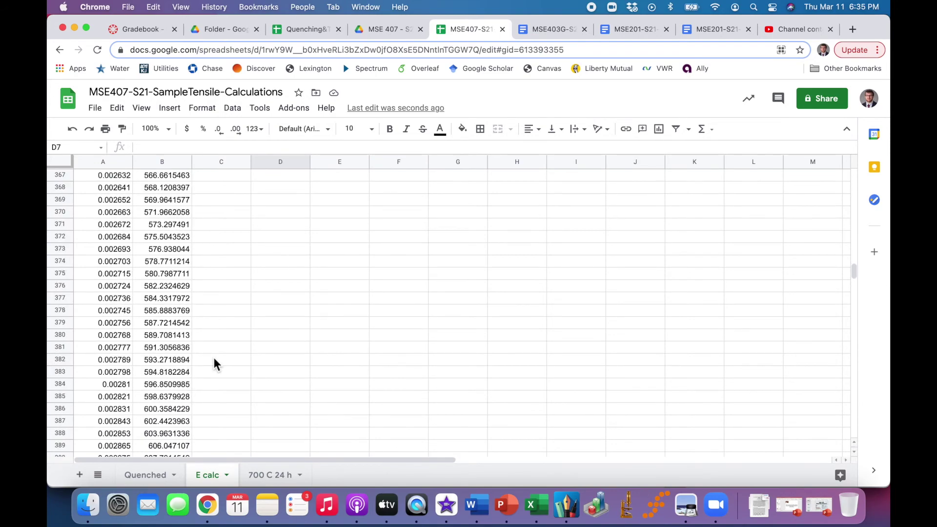
scroll(214, 363, "down", 15)
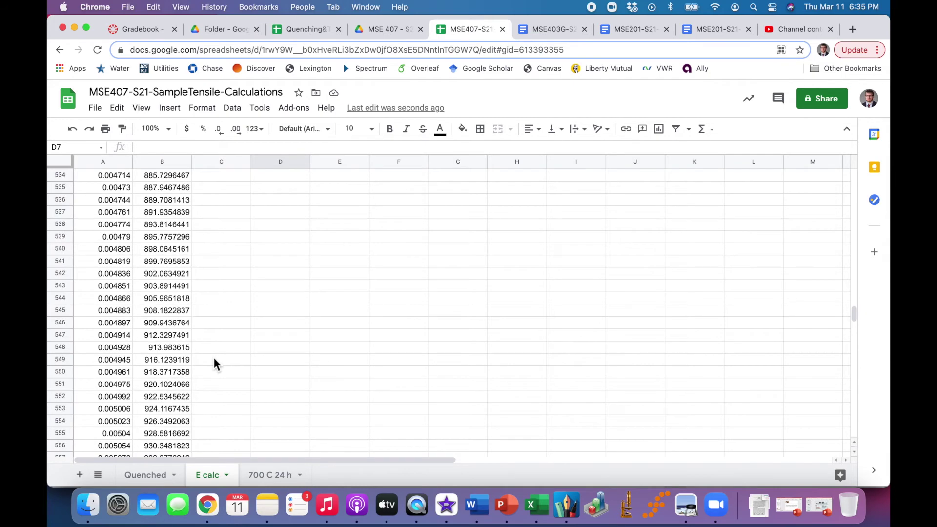
left_click_drag(119, 422, 146, 432)
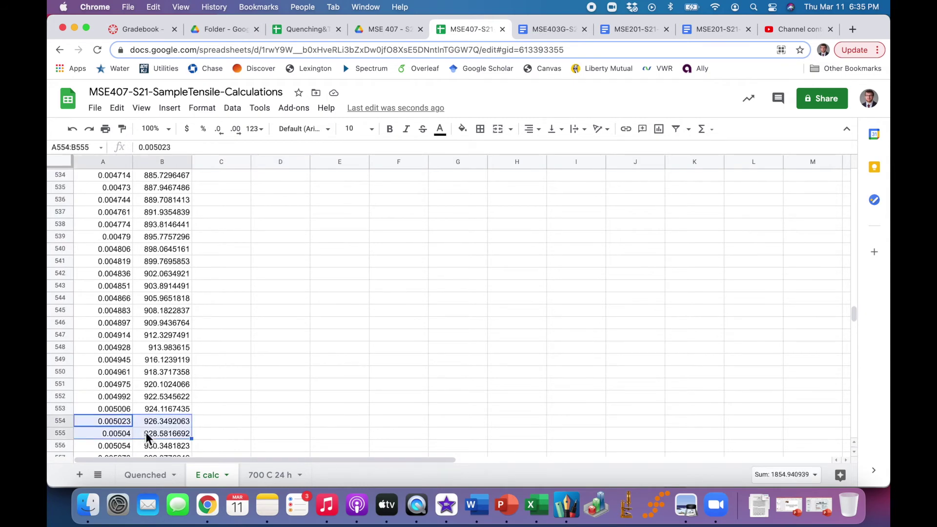
scroll(146, 432, "down", 20)
key("Delete")
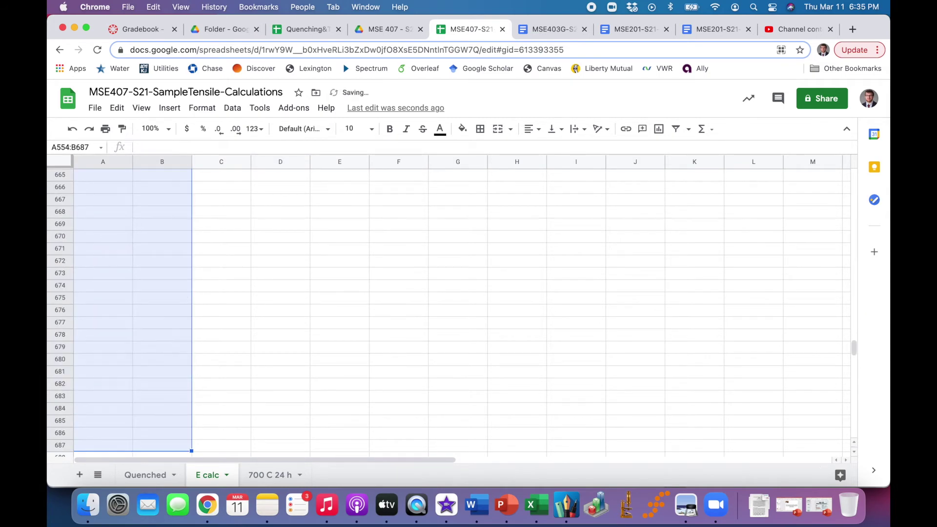
left_click_drag(853, 350, 853, 177)
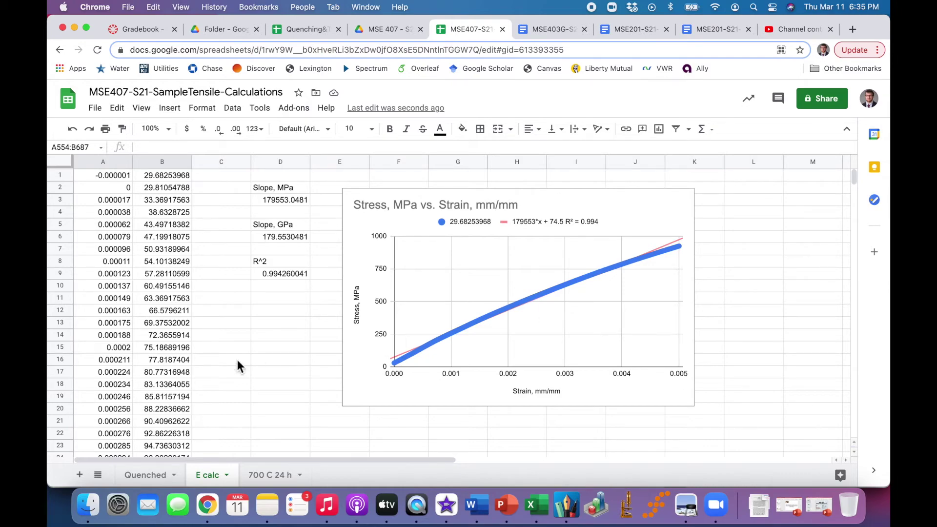
Step: Clear A403:B553 to limit the fitted data to strains up to about 0.003, and check the trendline on the chart
scroll(237, 362, "down", 20)
scroll(237, 364, "down", 20)
scroll(237, 364, "down", 12)
scroll(237, 365, "up", 20)
scroll(237, 359, "up", 5)
scroll(169, 233, "up", 2)
scroll(168, 233, "up", 3)
scroll(142, 195, "up", 3)
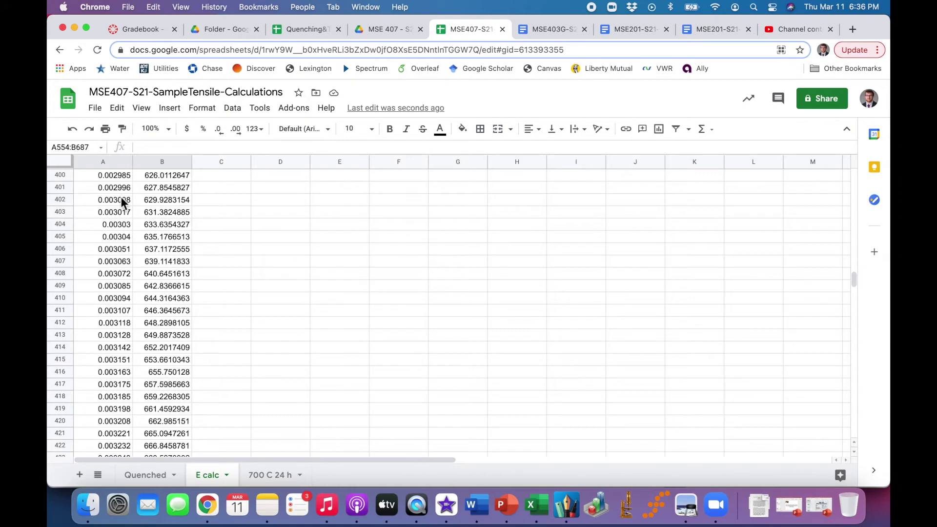
left_click_drag(117, 216, 162, 256)
key("super+shift+Down")
key("Delete")
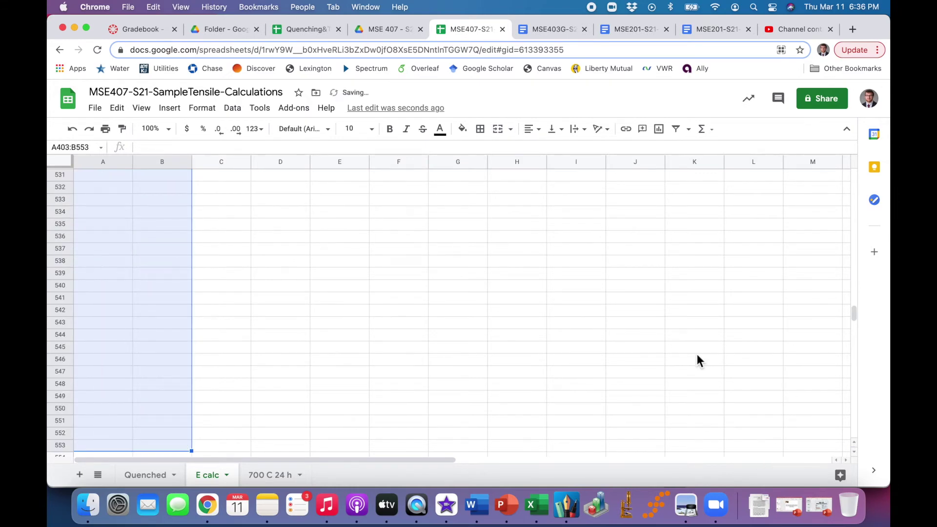
left_click_drag(854, 313, 854, 174)
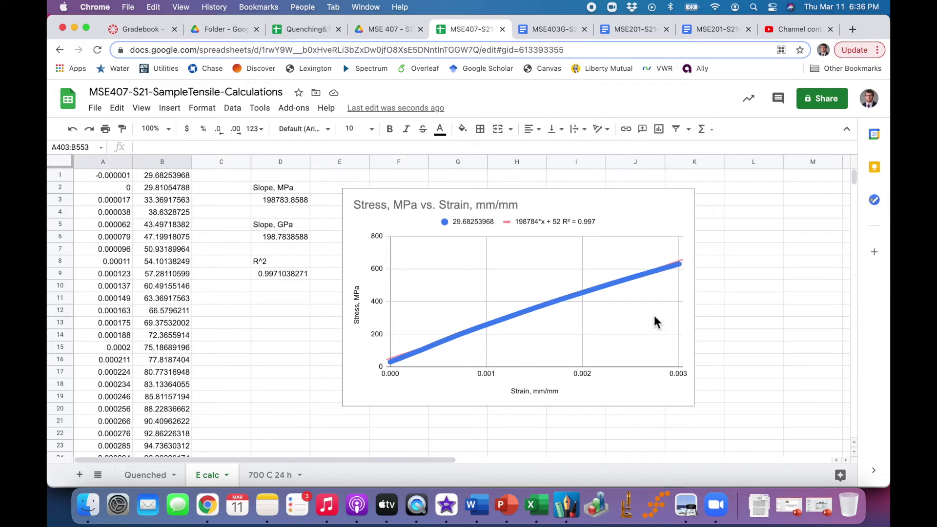
left_click(612, 286)
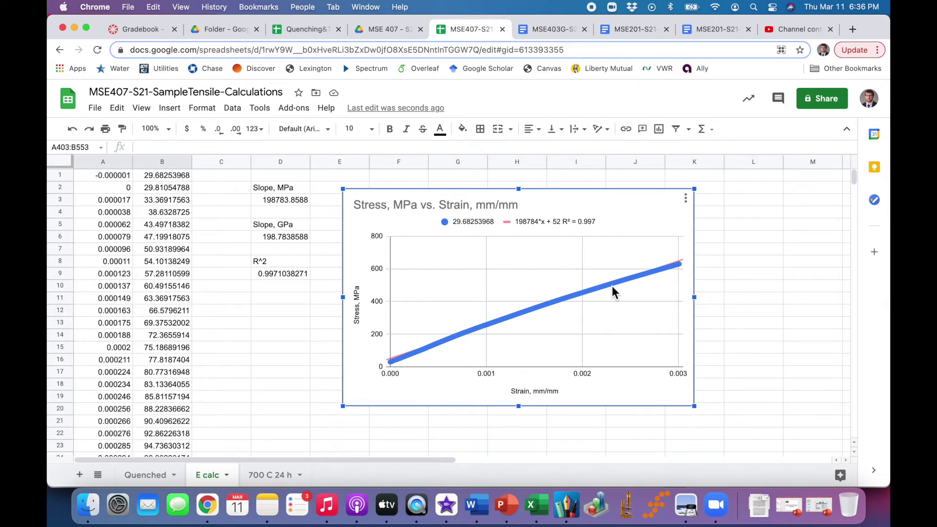
left_click(395, 364)
Step: Fill the E, GPa result in L12 of the Quenched sheet with the reference ='E calc'!D6
left_click(148, 475)
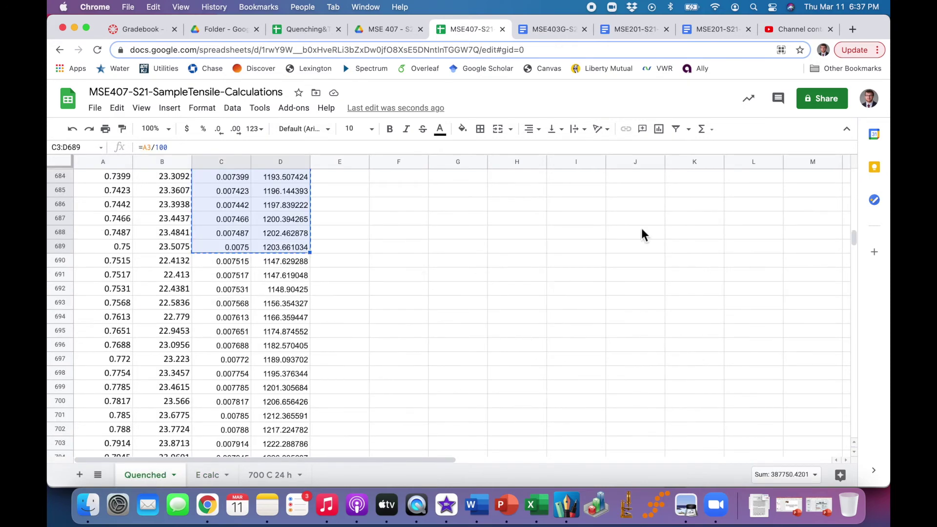
left_click_drag(855, 237, 858, 152)
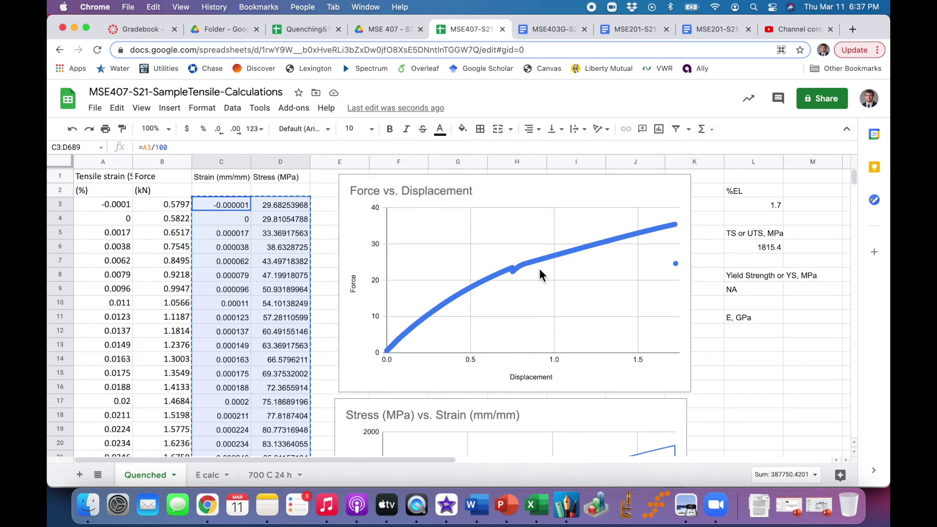
left_click(742, 332)
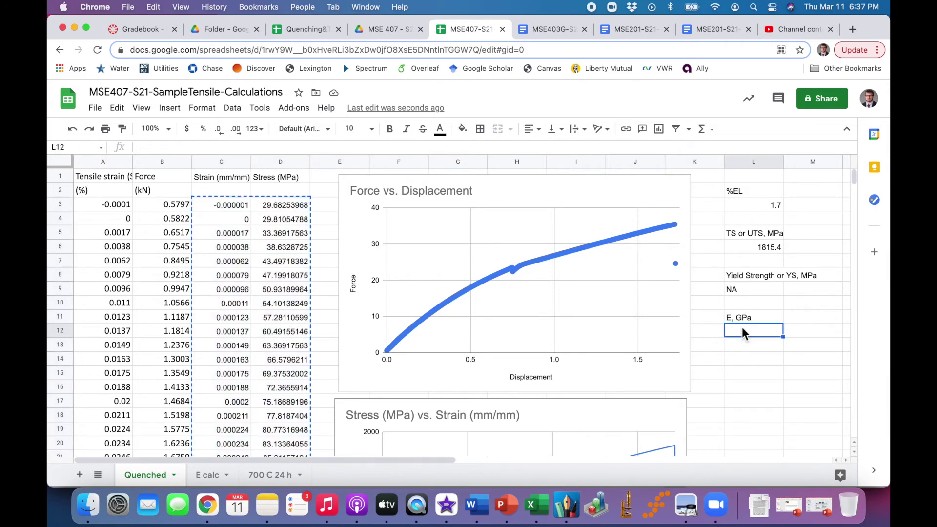
type("=")
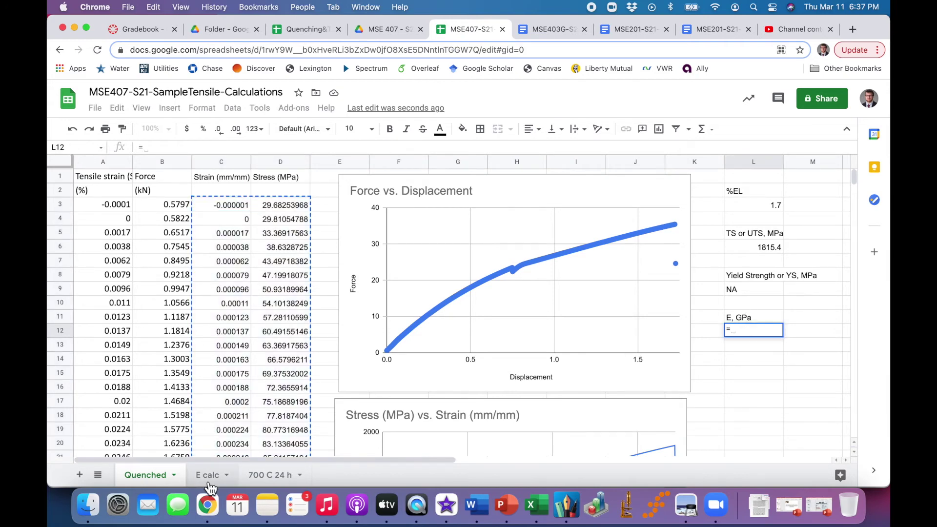
left_click(216, 480)
left_click(297, 238)
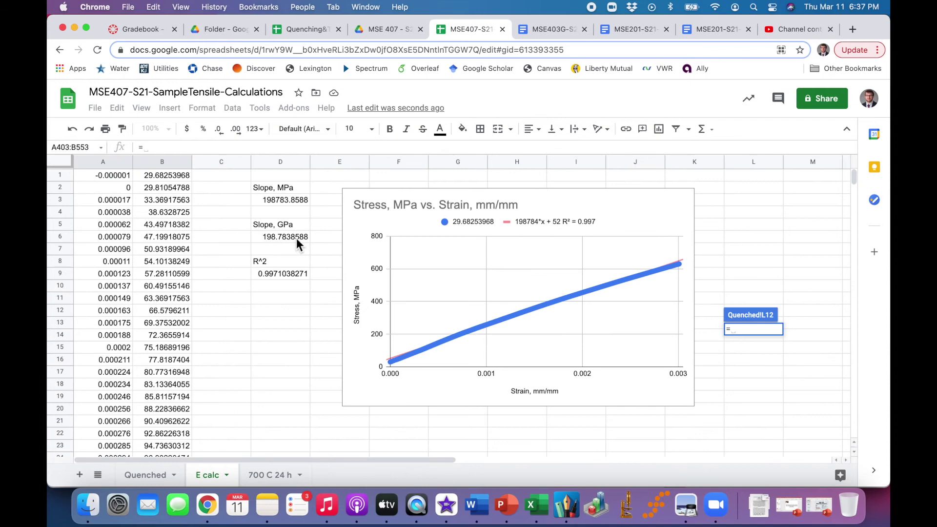
key("Return")
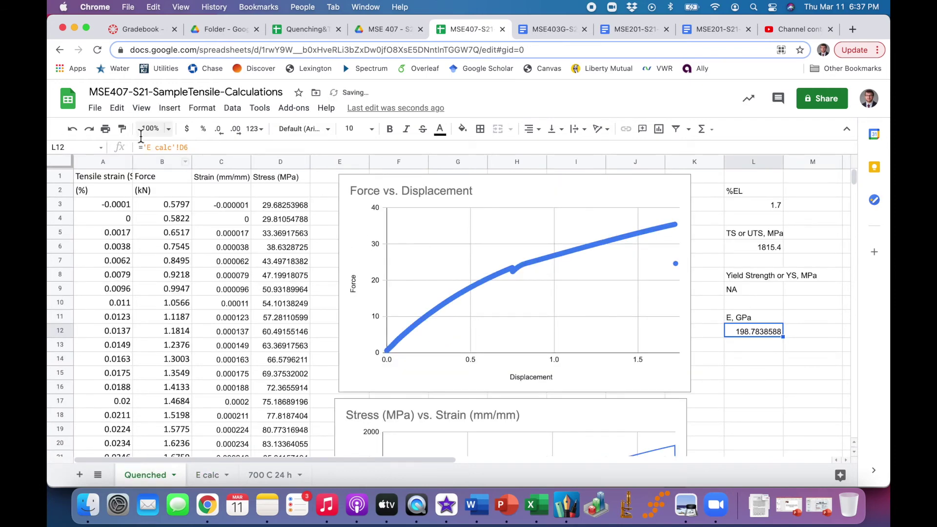
Step: Reduce the elastic modulus in L12 to one decimal place
left_click(219, 139)
left_click(220, 139)
left_click(220, 139)
left_click(222, 138)
left_click(224, 139)
left_click(225, 138)
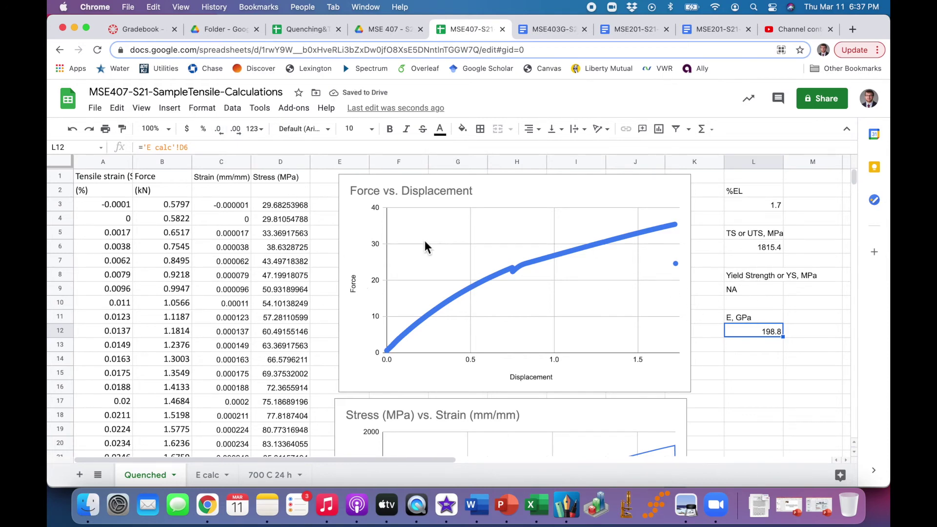
Step: Leave the Quenched sheet and examine the full Stress, MPa vs. Strain, mm/mm chart on the 460 sheet
left_click_drag(226, 205, 278, 207)
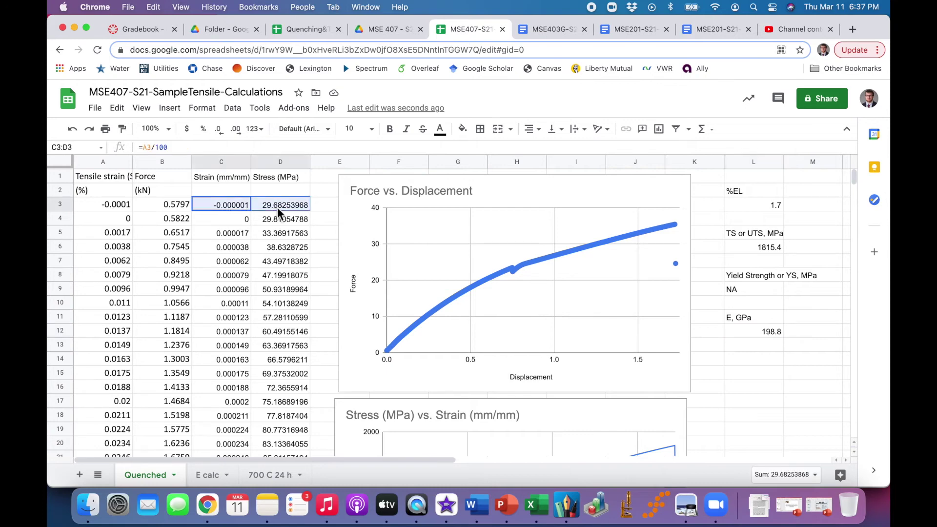
left_click(266, 475)
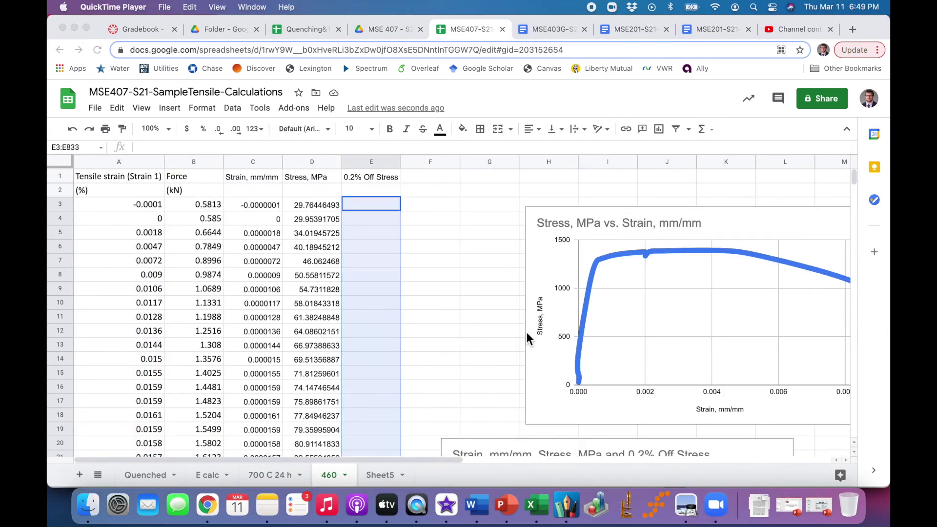
scroll(527, 336, "right", 3)
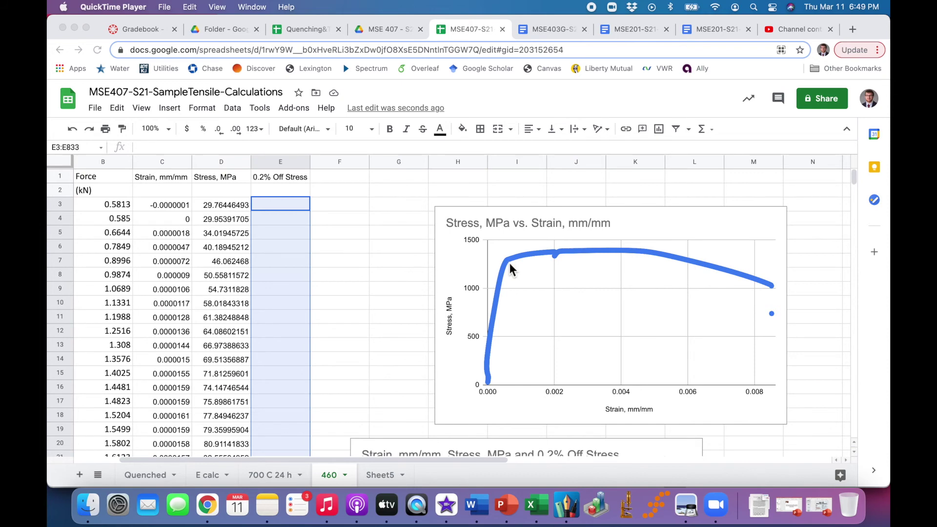
Step: Check the slope result and fitted trendline on Sheet5, and return to the 460 sheet
left_click(382, 482)
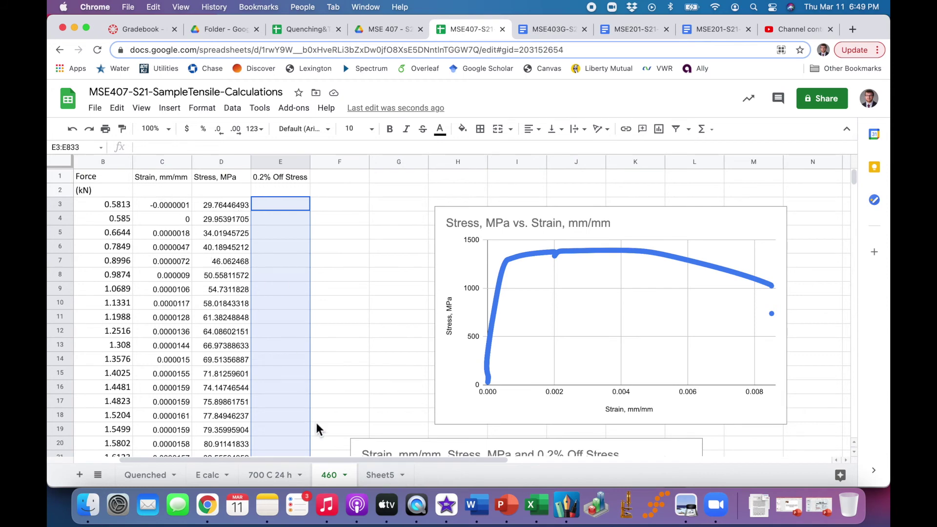
left_click(383, 475)
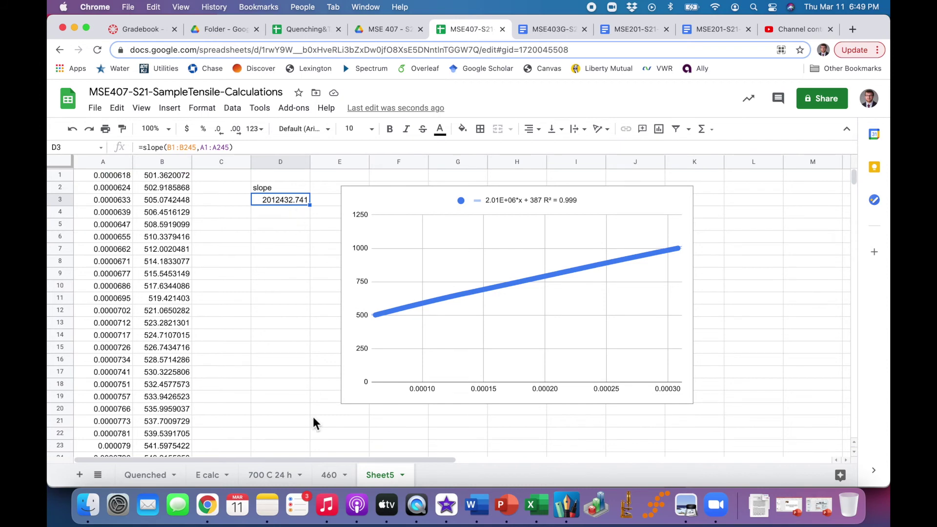
left_click(335, 475)
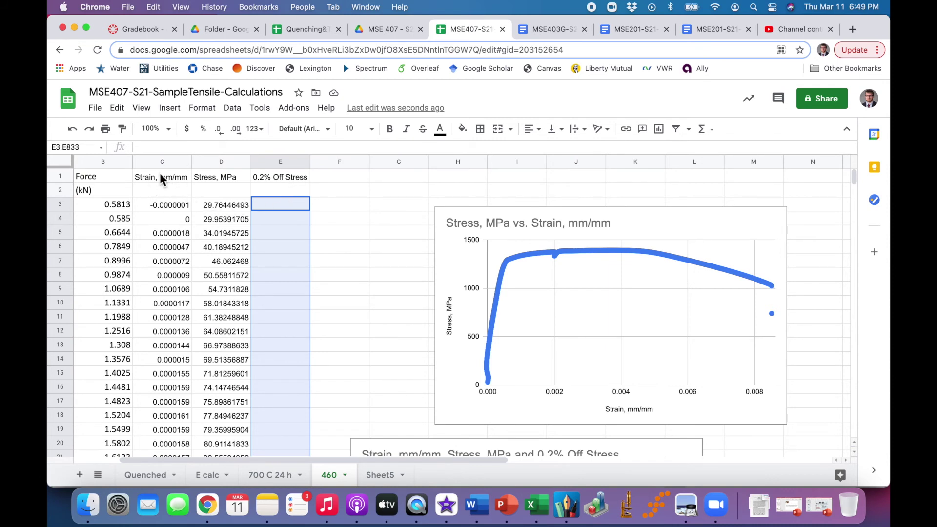
left_click(281, 206)
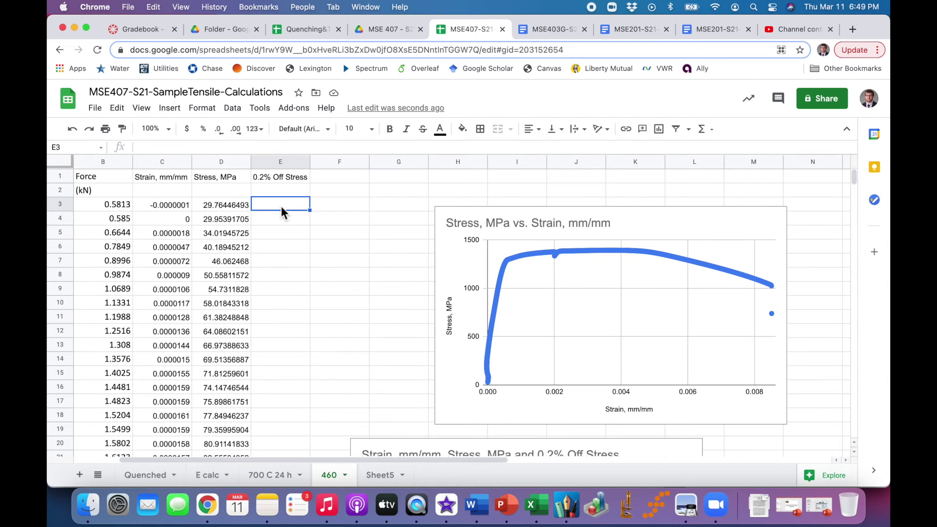
type("=")
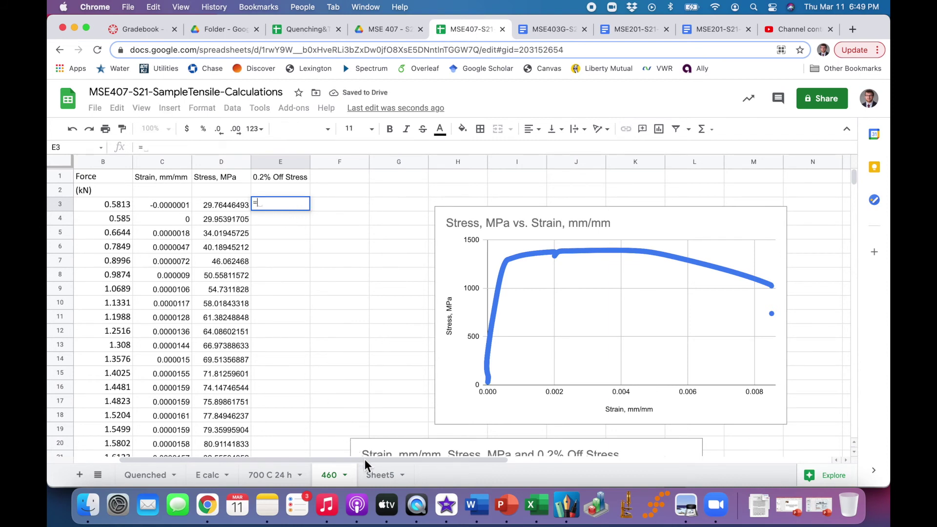
left_click(380, 476)
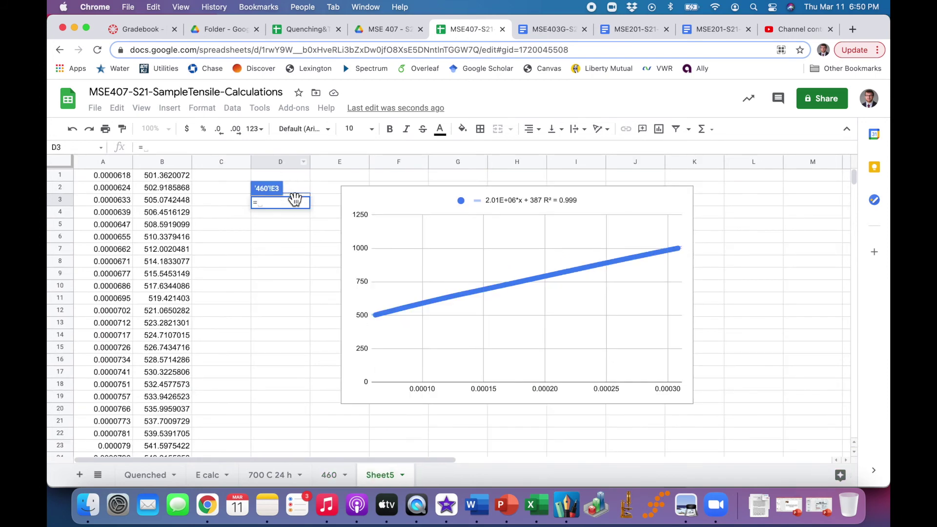
left_click(282, 262)
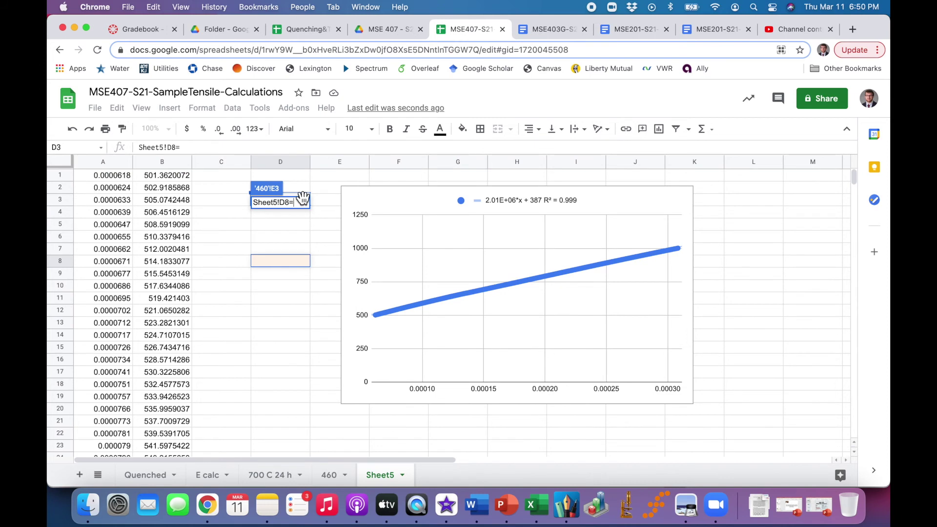
scroll(333, 202, "down", 1)
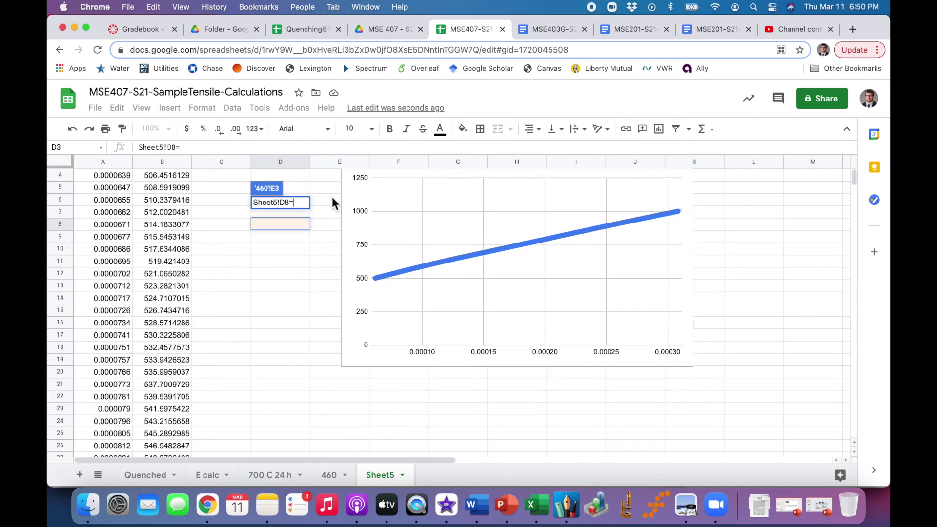
scroll(332, 197, "up", 1)
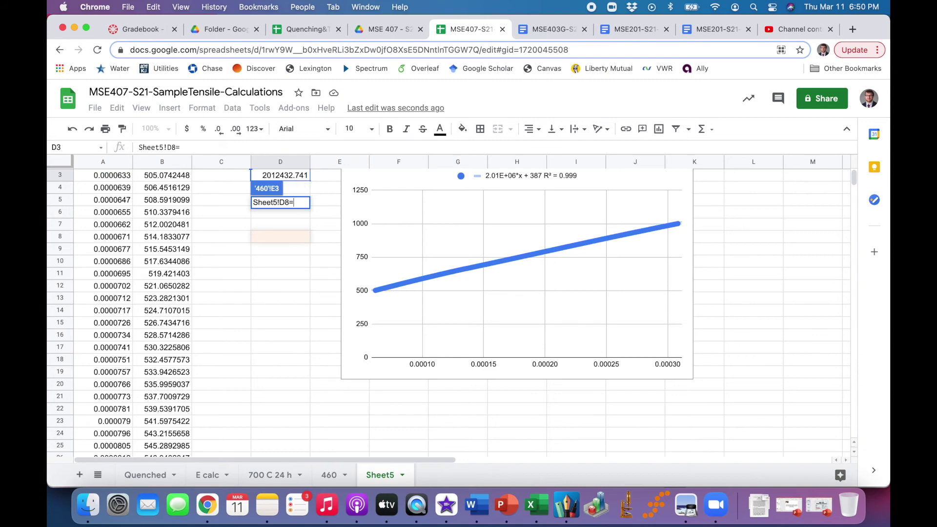
key("Return")
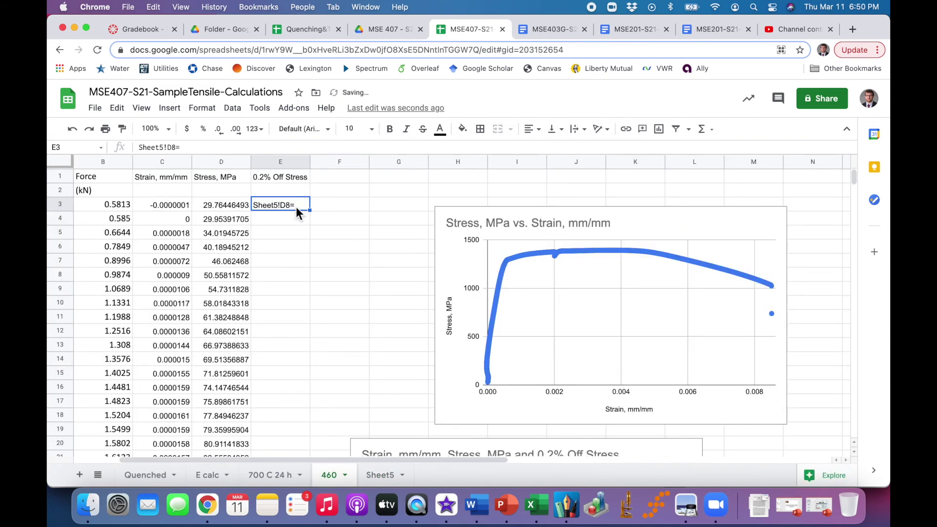
key("Delete")
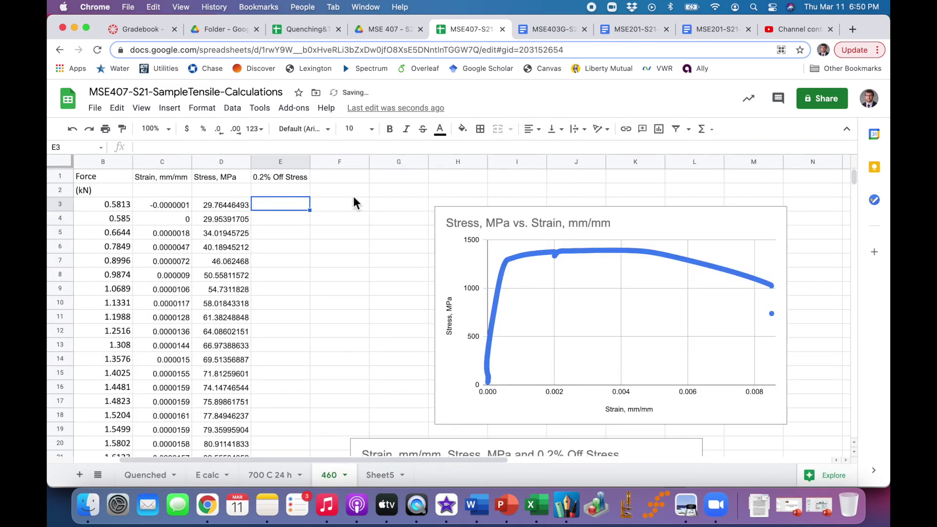
Step: Start the 0.2% Off Stress formula in E3 of the 460 sheet with the absolute slope reference =Sheet5!$D$3
type("=")
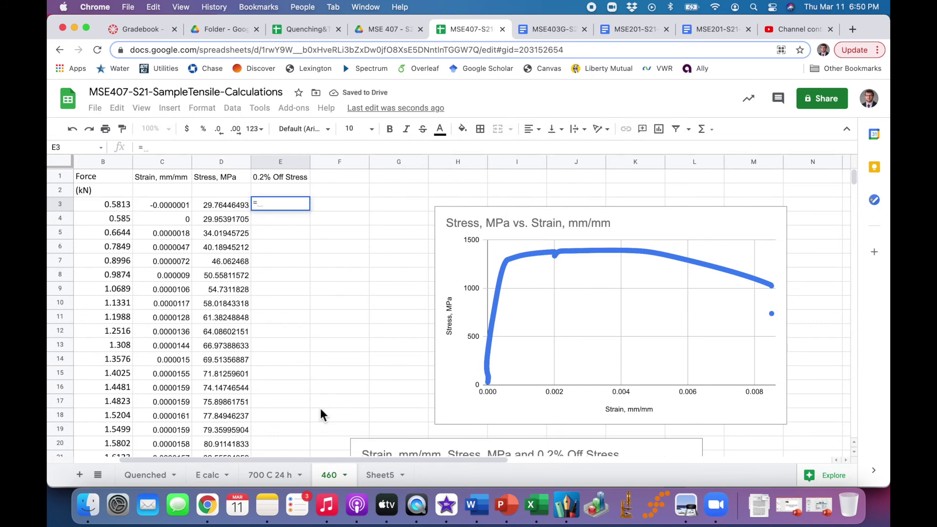
left_click(380, 475)
left_click(303, 176)
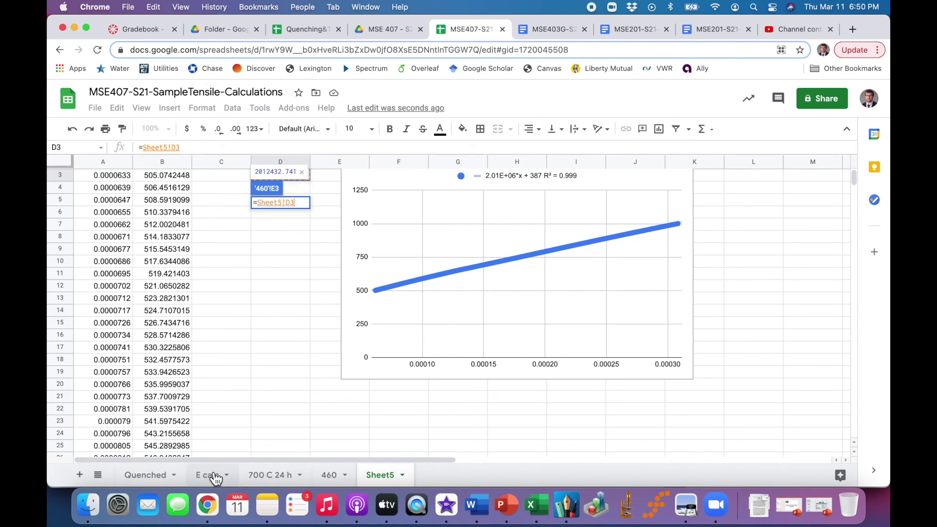
left_click(333, 475)
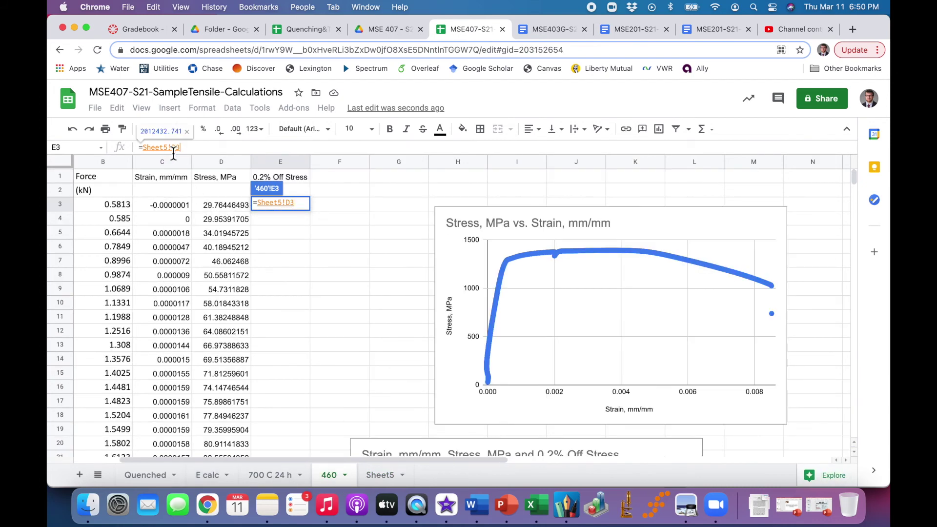
key("F4")
key("F4")
type("$D$")
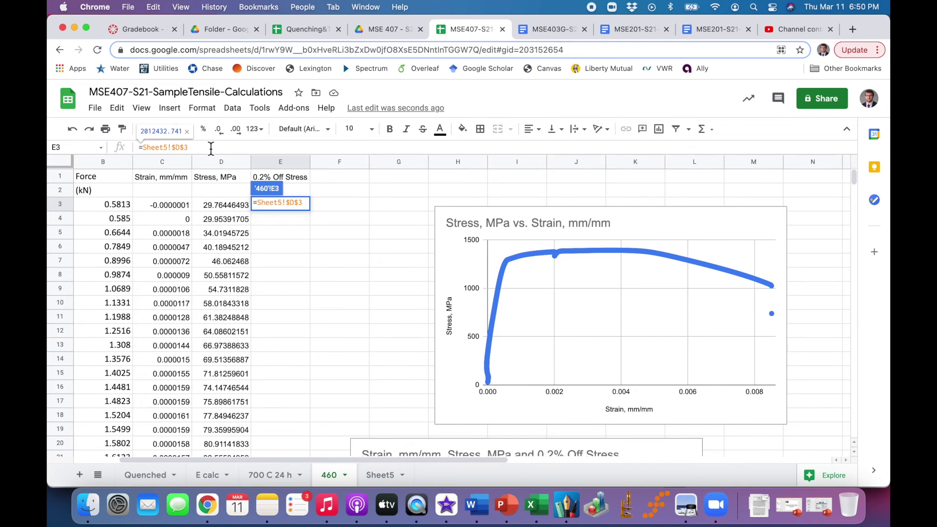
Step: Complete the E3 formula by multiplying the slope by the strain in C3 and adding 0.002: =Sheet5!$D$3*C3+0.002
type("*")
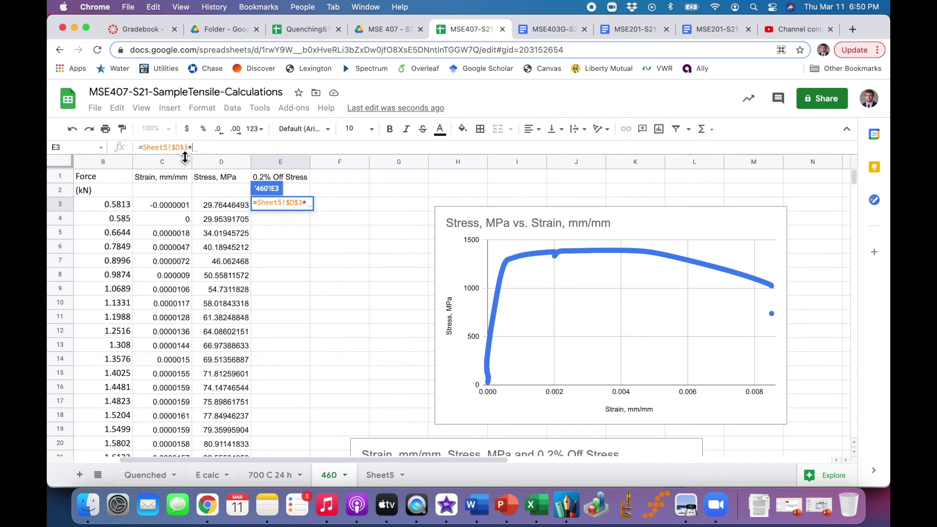
left_click(171, 203)
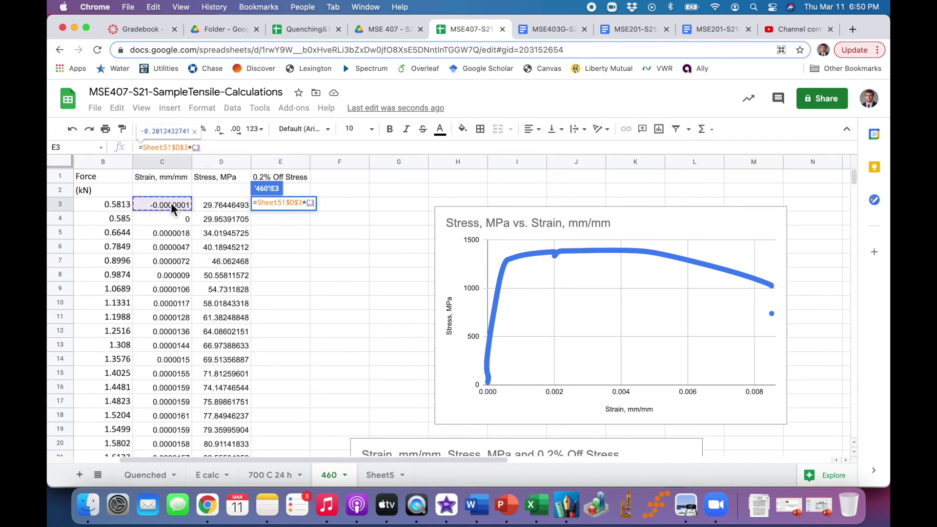
type("+")
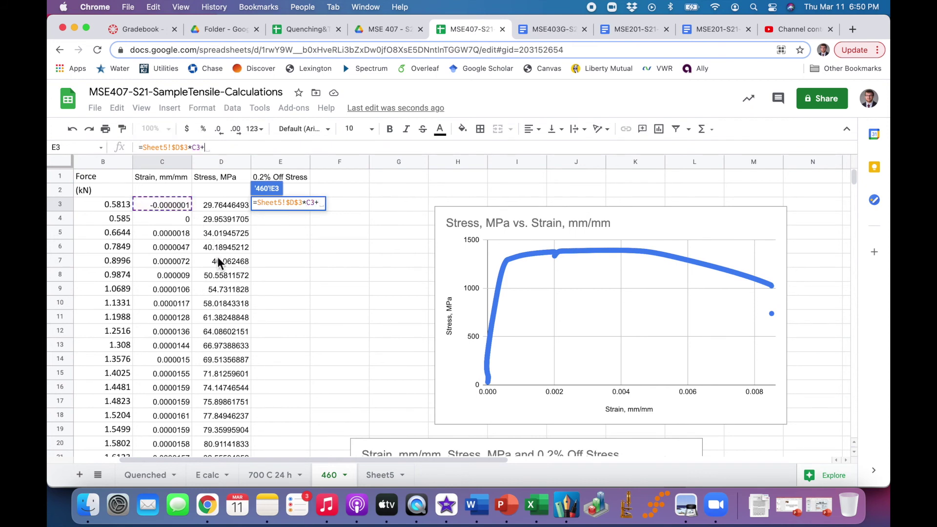
type("0.")
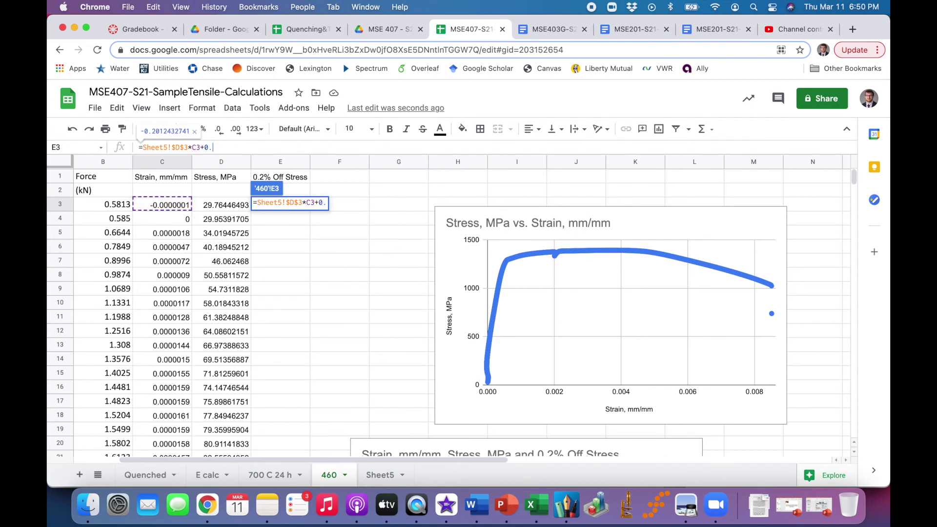
type("002")
key("Return")
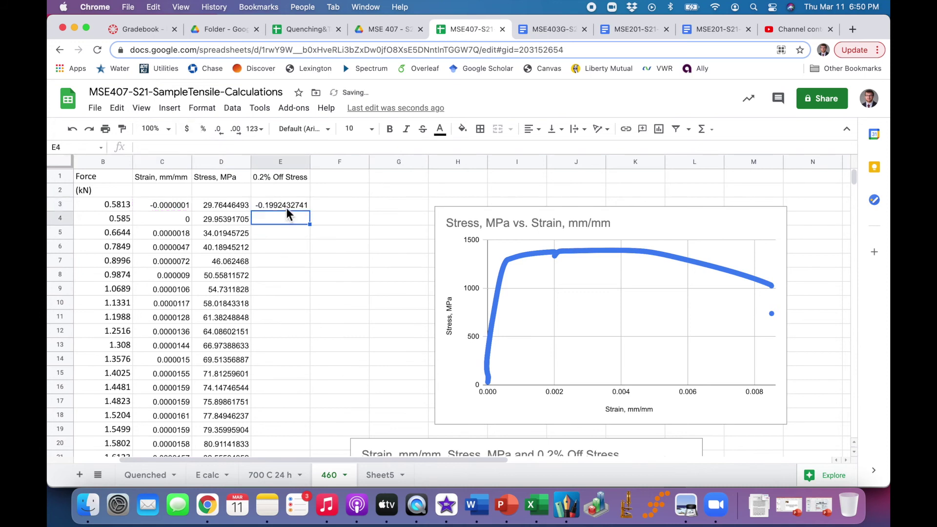
Step: Fill the 0.2% Off Stress formula from E3 down through the data rows of column E
left_click(288, 208)
mouse_move(310, 210)
left_mouse_down()
mouse_move(305, 388)
mouse_move(313, 212)
left_mouse_up()
key("super+z")
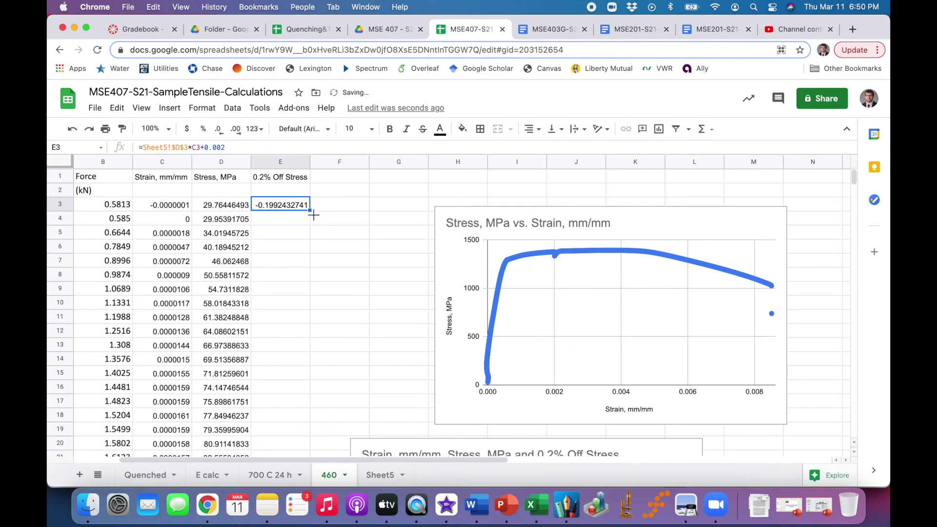
double_click(310, 211)
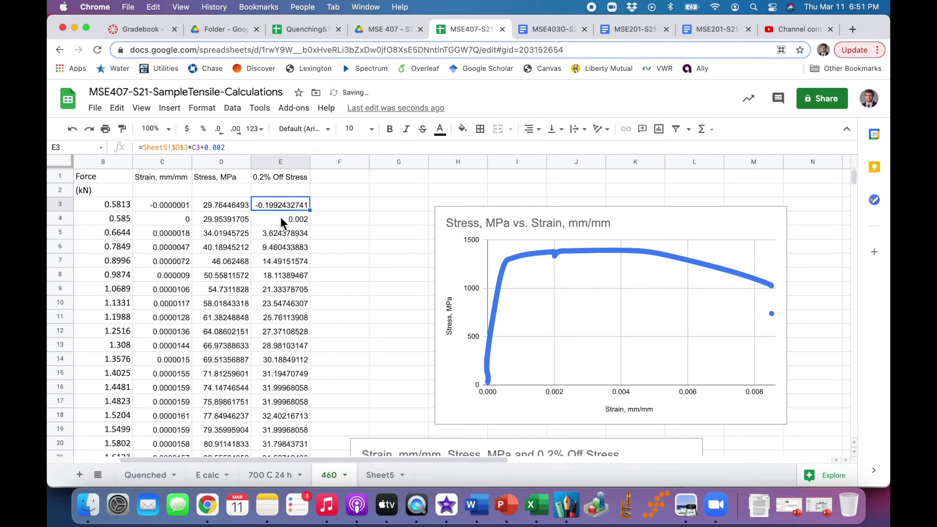
Step: Examine the offset line against the stress curve on the Strain, Stress and 0.2% Off Stress chart of the 460 sheet
scroll(281, 219, "down", 5)
scroll(280, 217, "up", 5)
scroll(280, 216, "down", 5)
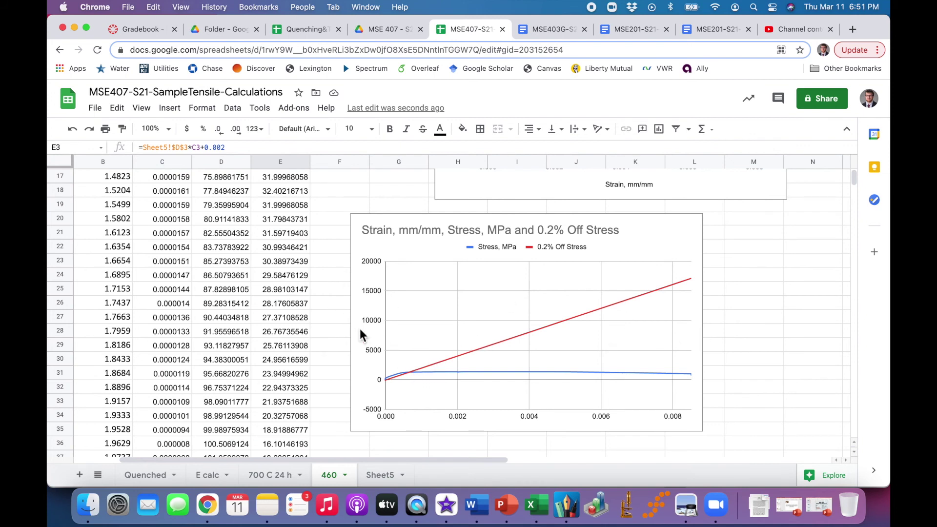
scroll(335, 320, "up", 5)
scroll(335, 320, "down", 15)
scroll(336, 320, "down", 10)
scroll(335, 322, "up", 20)
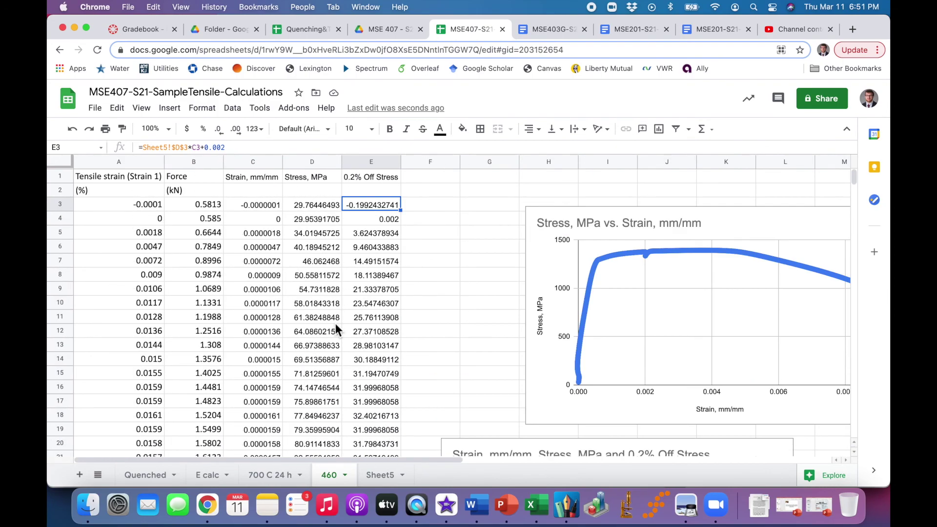
Step: Clear the 0.2% Off Stress values in E783:E1422, for strains above about 0.001, and check the offset line on the chart
scroll(335, 325, "down", 20)
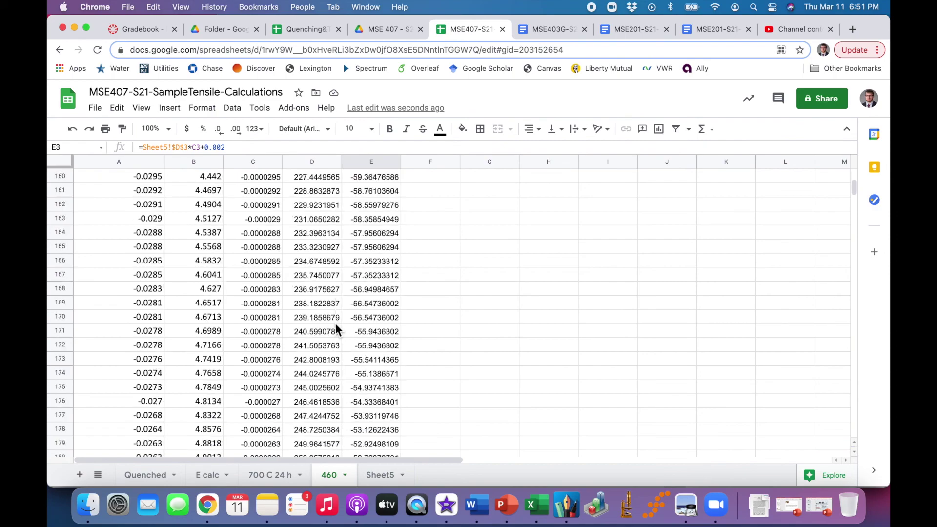
scroll(335, 325, "down", 20)
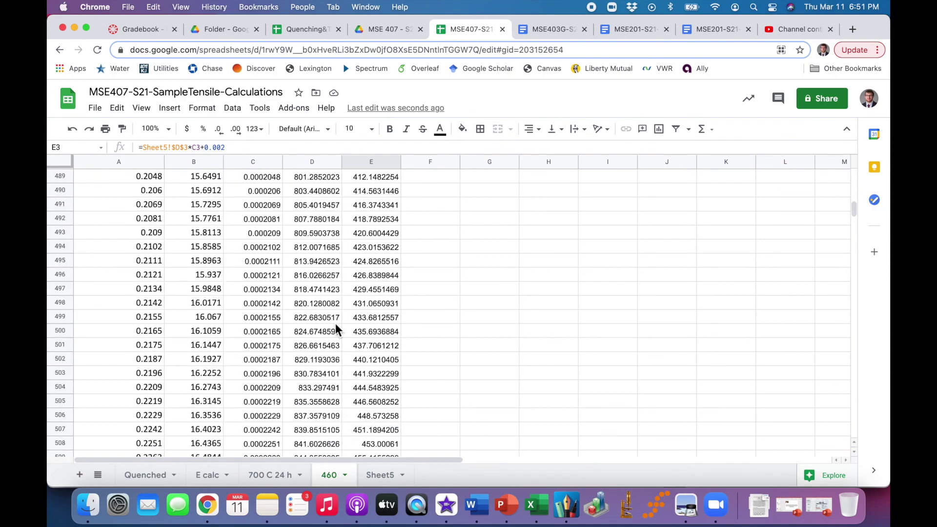
scroll(335, 327, "down", 20)
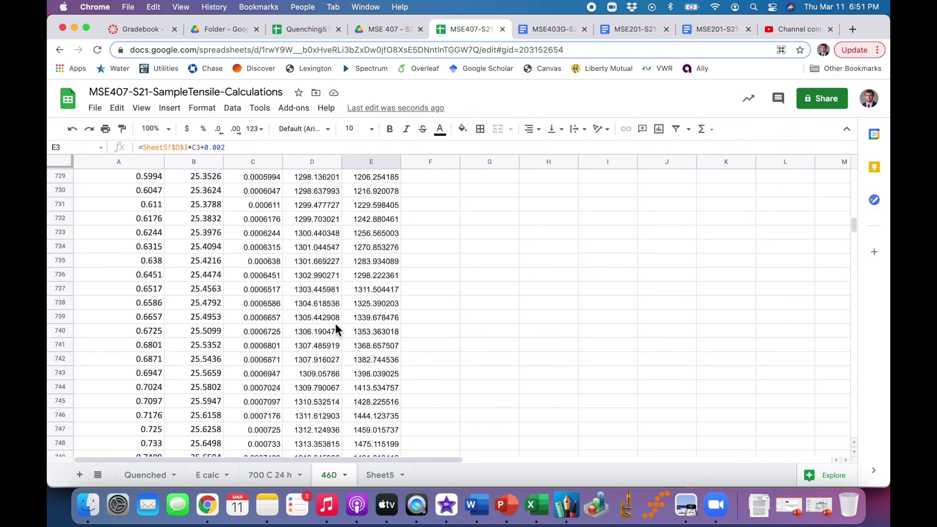
scroll(335, 330, "down", 1)
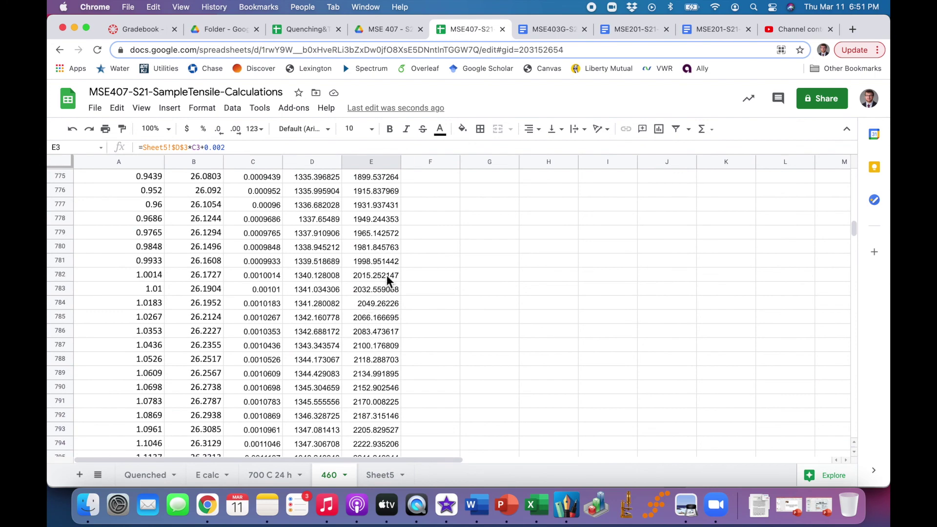
left_click(377, 291)
key("super+shift+Down")
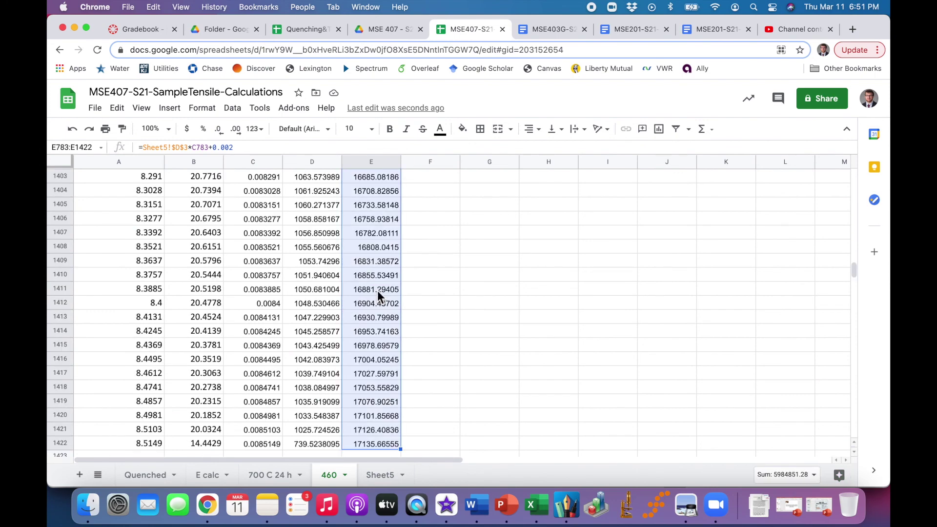
key("Delete")
scroll(854, 254, "up", 17)
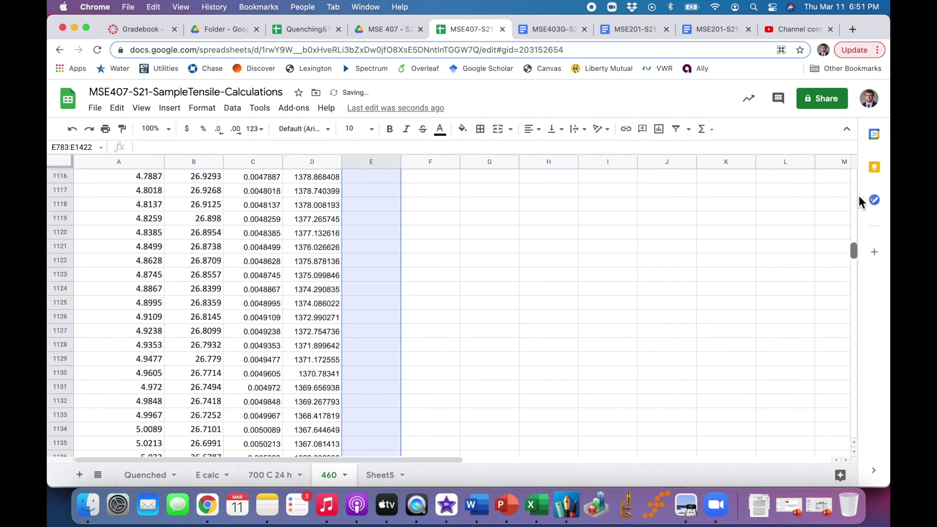
left_click_drag(854, 263, 854, 177)
scroll(735, 291, "down", 5)
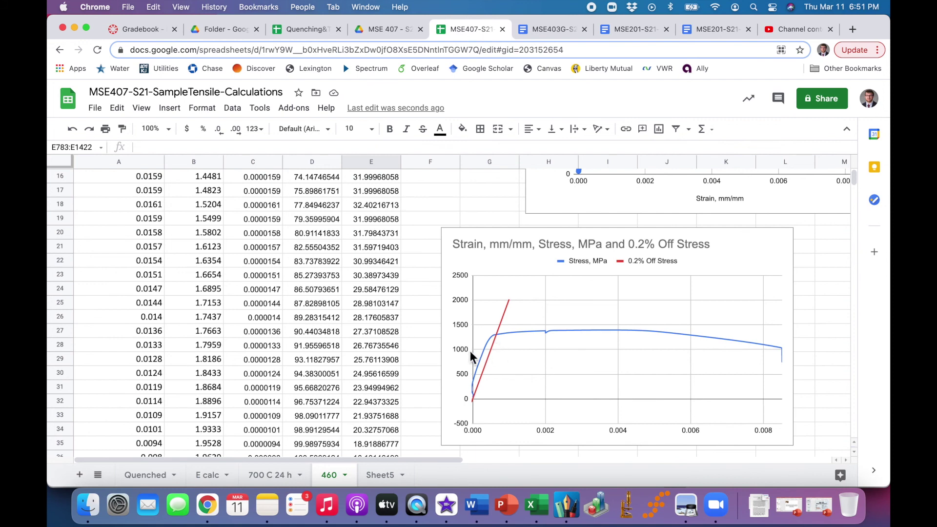
Step: Open the horizontal axis settings of the Strain, Stress and 0.2% Off Stress chart on the 460 sheet
left_click(545, 432)
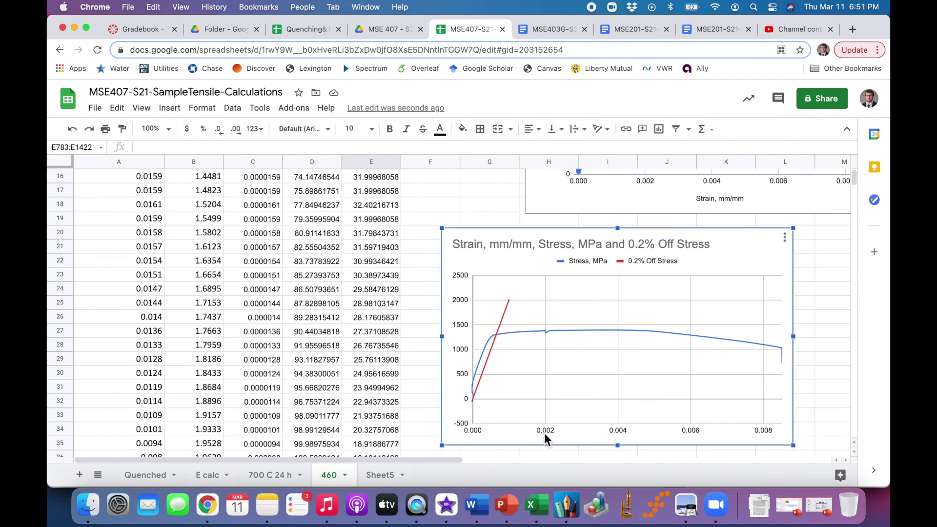
double_click(545, 431)
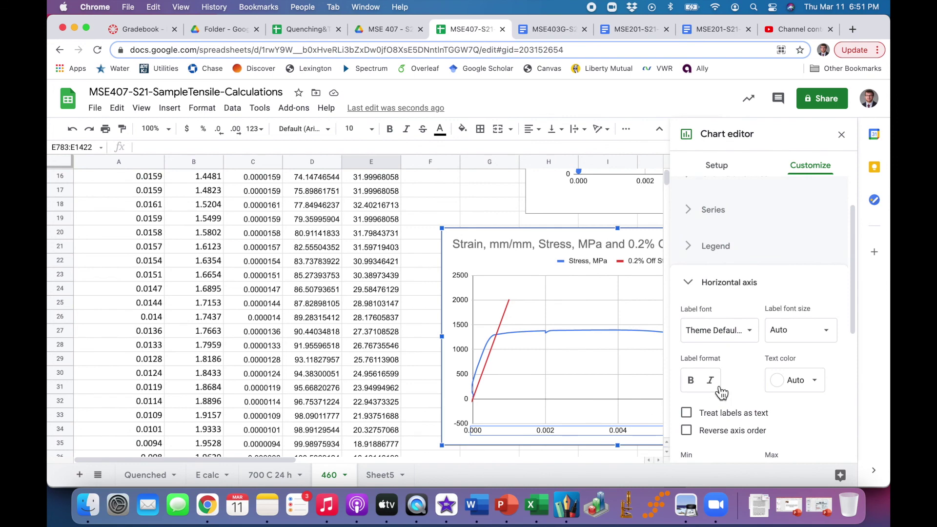
scroll(774, 293, "down", 5)
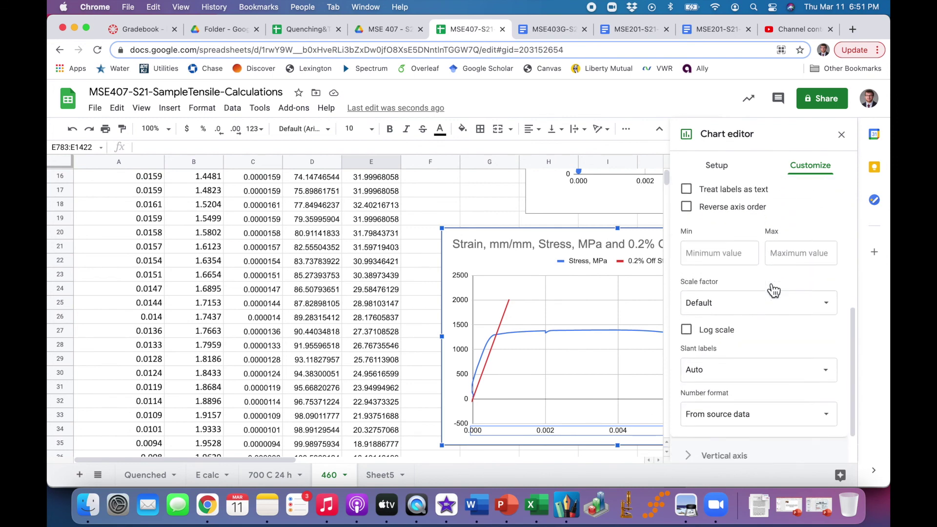
scroll(774, 291, "up", 5)
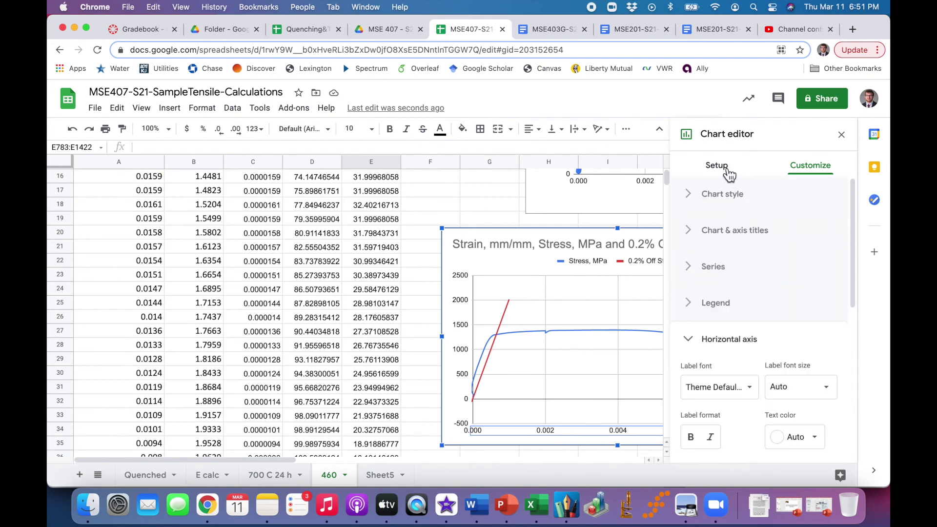
left_click(715, 273)
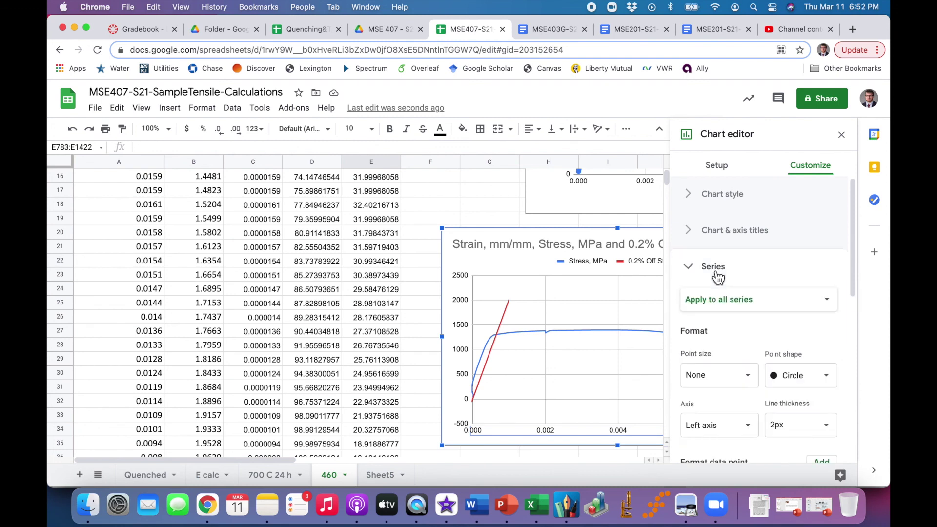
scroll(718, 273, "down", 3)
scroll(718, 272, "up", 3)
left_click(725, 222)
scroll(737, 321, "down", 3)
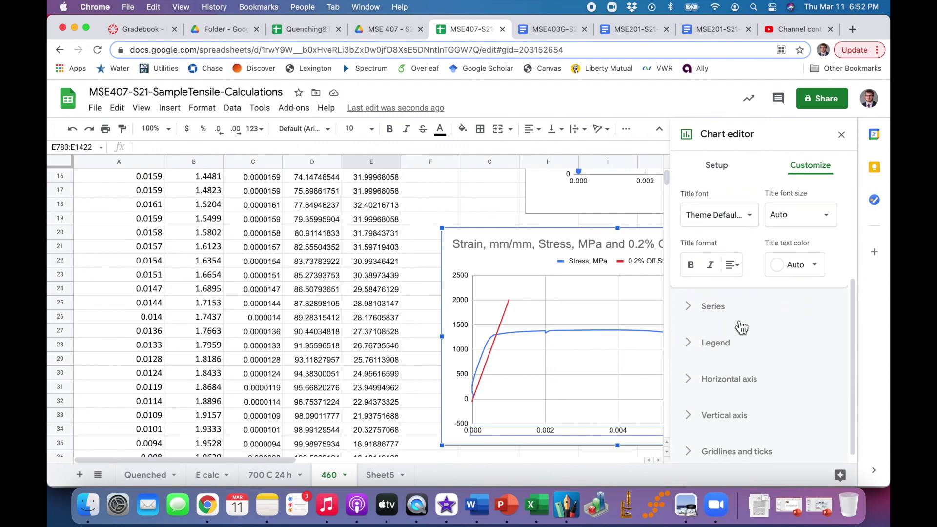
scroll(772, 246, "up", 5)
scroll(771, 241, "down", 3)
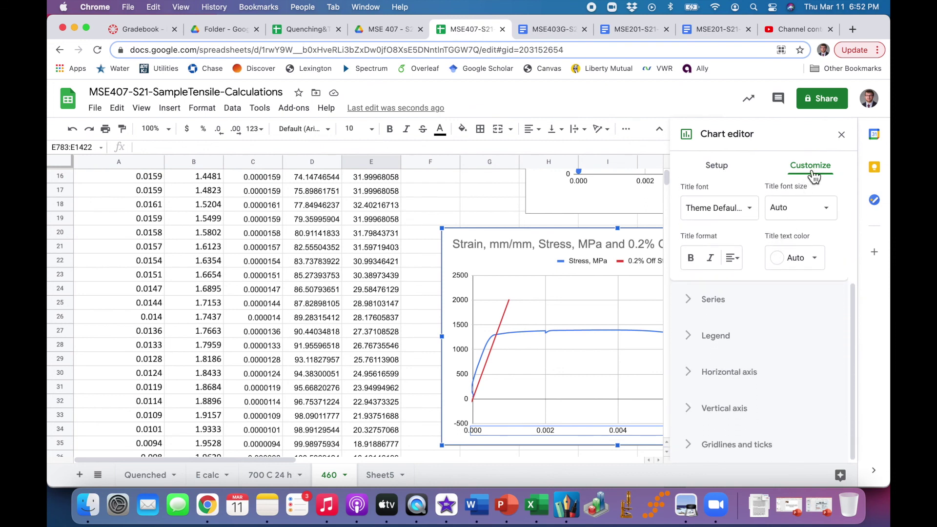
left_click(722, 299)
scroll(722, 300, "down", 5)
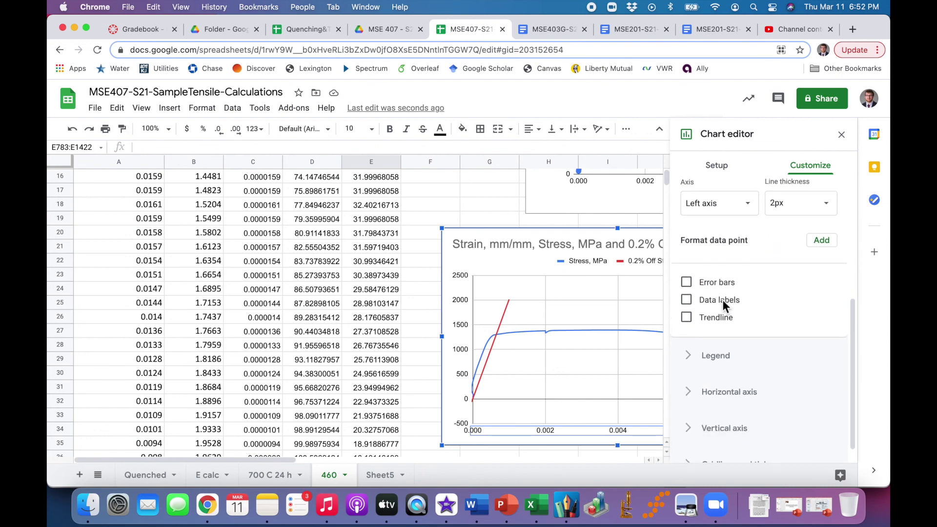
Step: Limit the offset chart's horizontal axis to a minimum of 0 and a maximum of 0.001
left_click(736, 372)
scroll(734, 377, "down", 5)
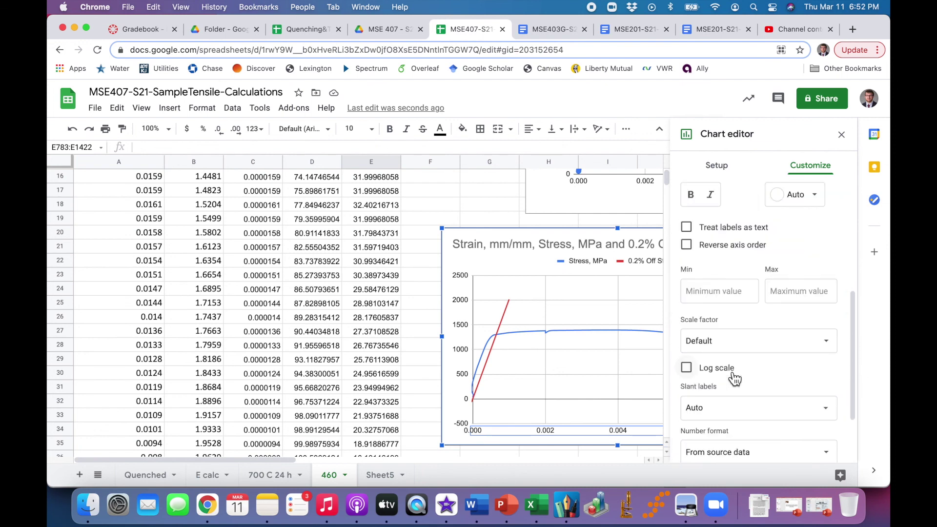
left_click(725, 290)
type("0")
key("Tab")
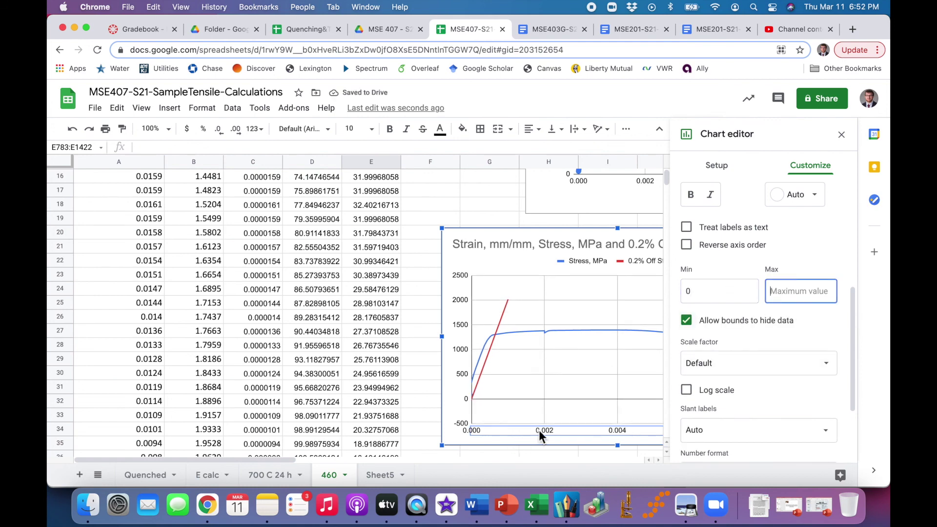
type("0.001")
key("Tab")
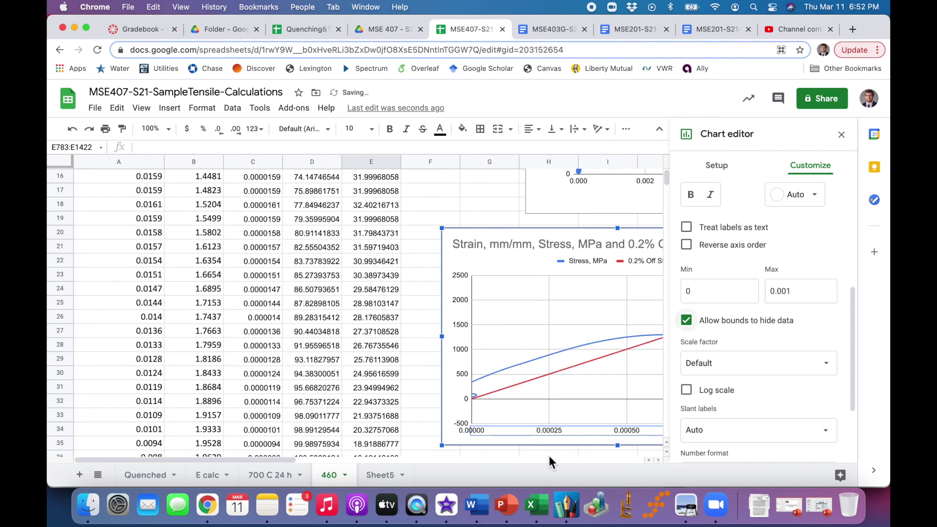
Step: Raise the horizontal axis minimum to 0.0005 to narrow the strain range around the curves' intersection
scroll(661, 348, "right", 5)
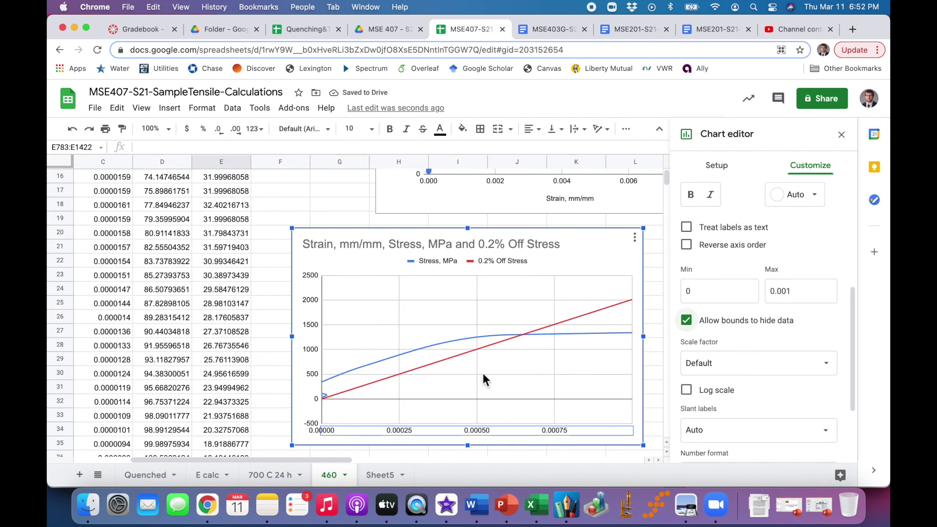
left_click(703, 295)
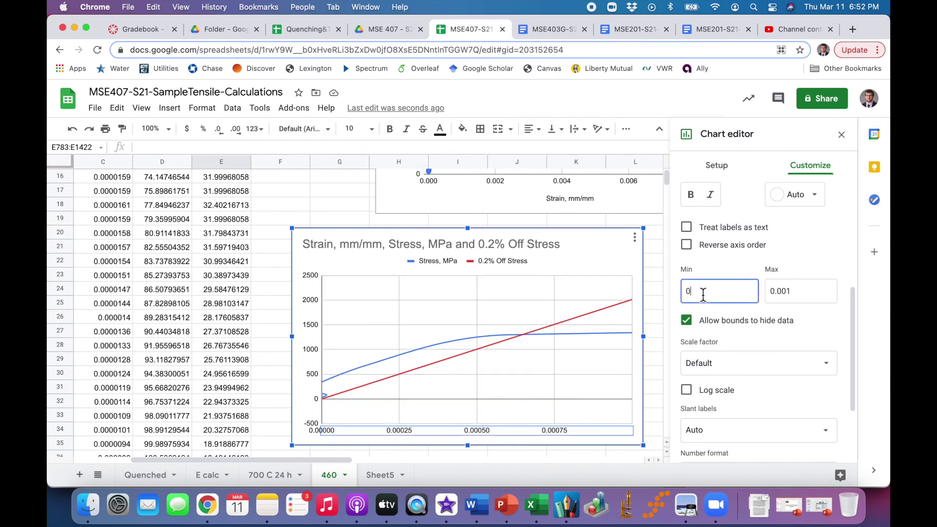
type(".0005")
key("Tab")
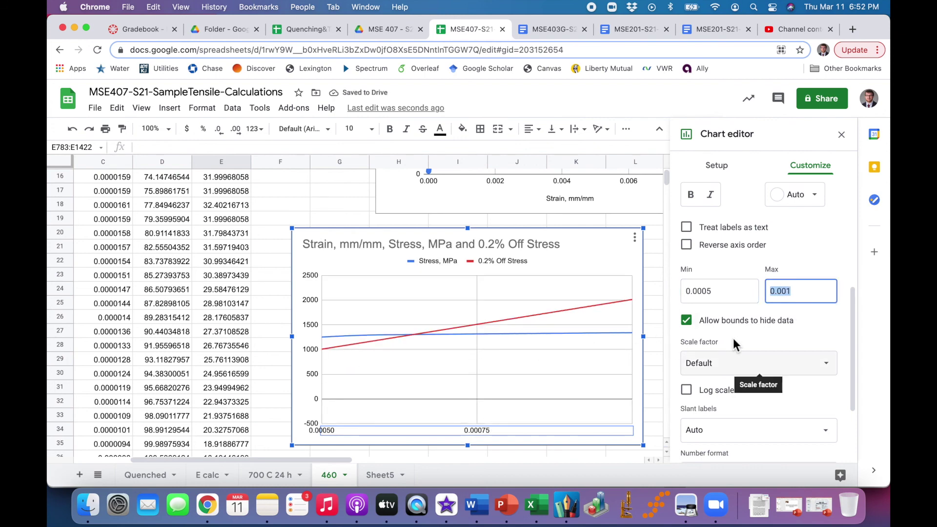
Step: Limit the offset chart's vertical axis to a minimum of 1000 and a maximum of 1400
scroll(757, 319, "down", 3)
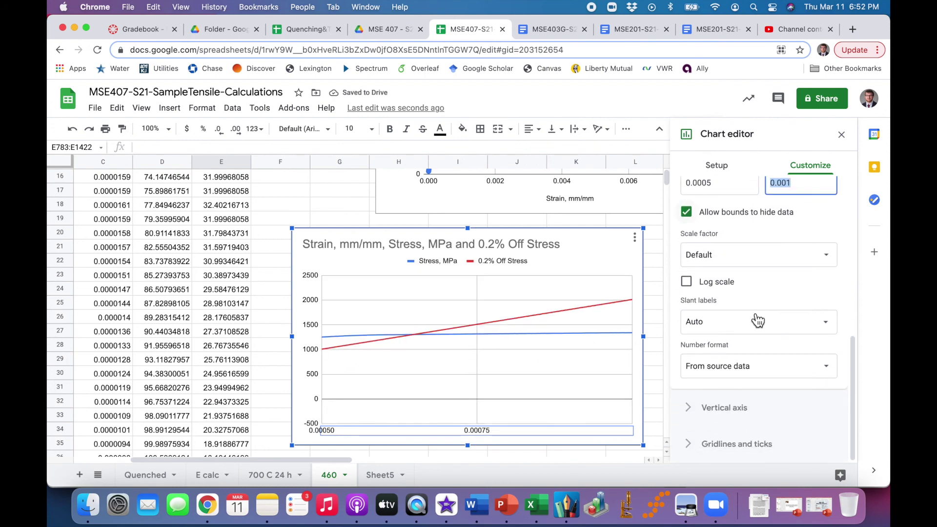
left_click(737, 409)
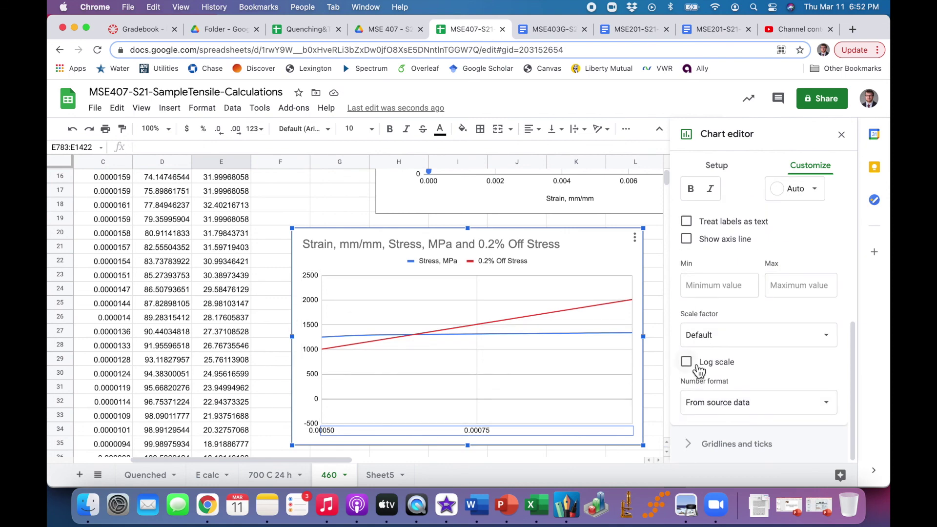
left_click(724, 290)
type("1000")
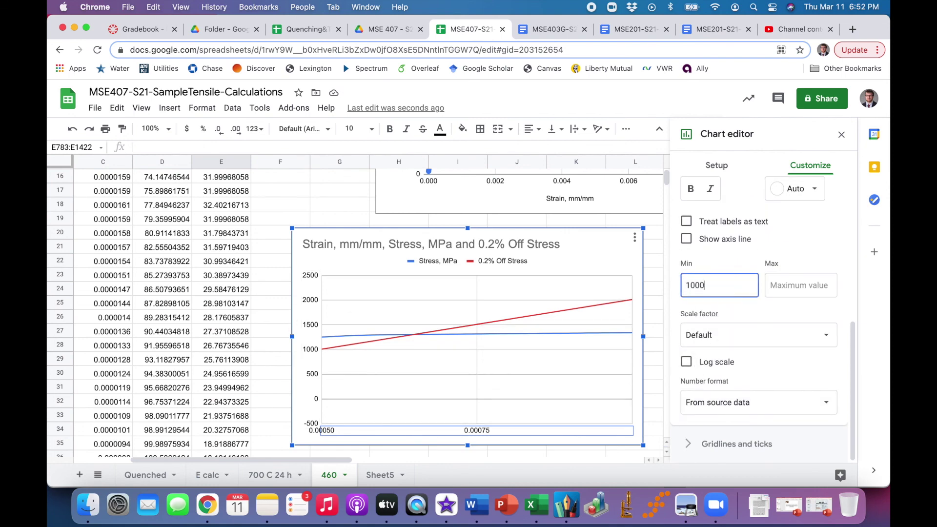
key("Tab")
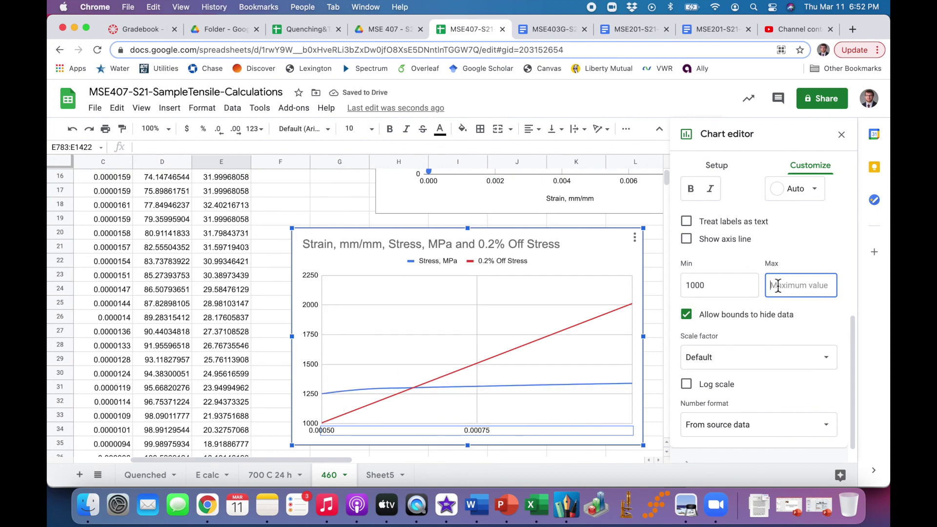
type("1400")
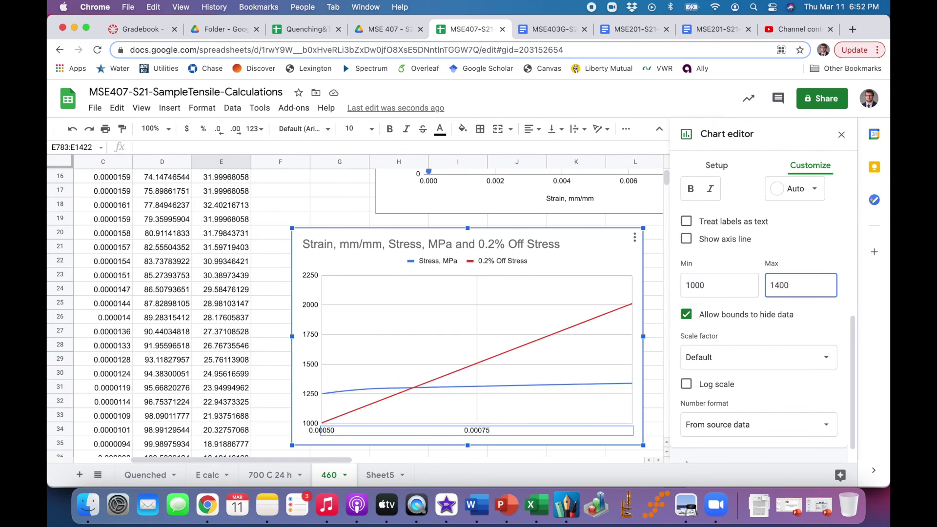
key("Tab")
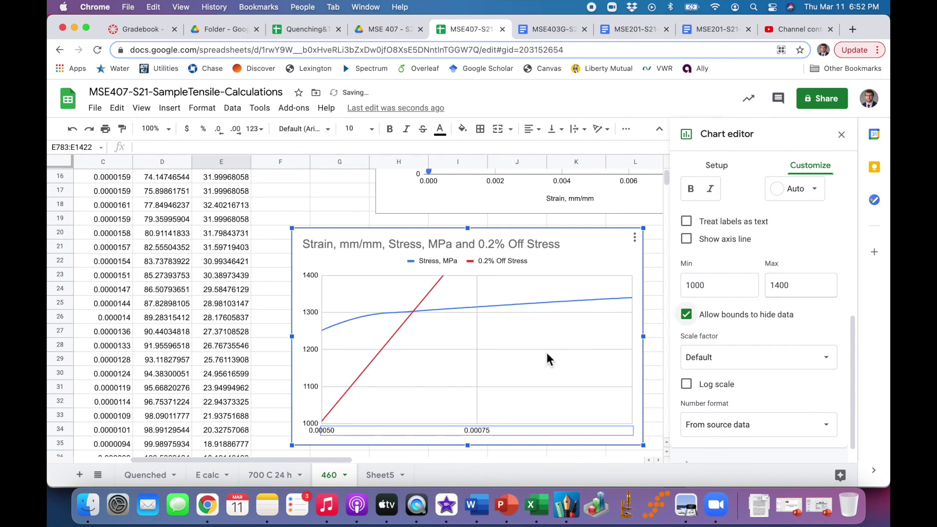
Step: Set the vertical axis minimum of the offset chart to 1200
left_click(696, 289)
key("Left")
key("Left")
key("BackSpace")
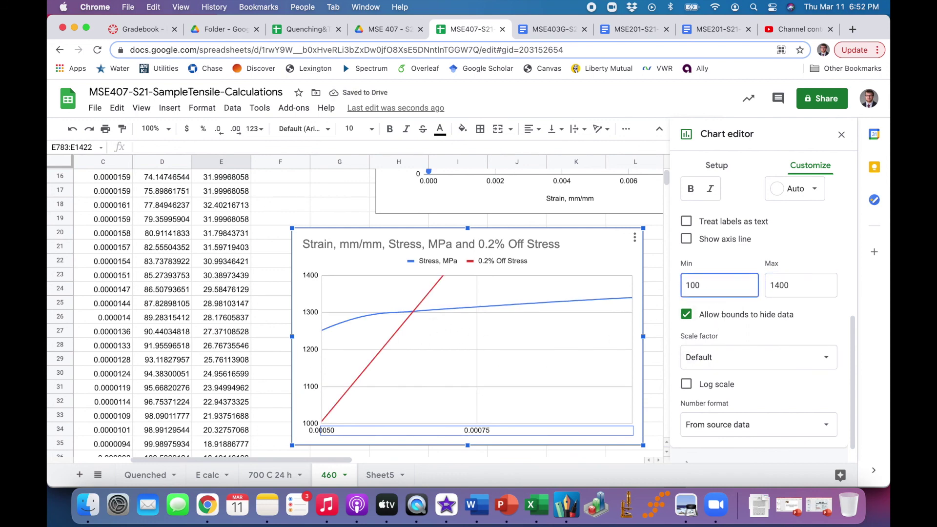
key("Tab")
left_click(707, 284)
left_click(690, 285)
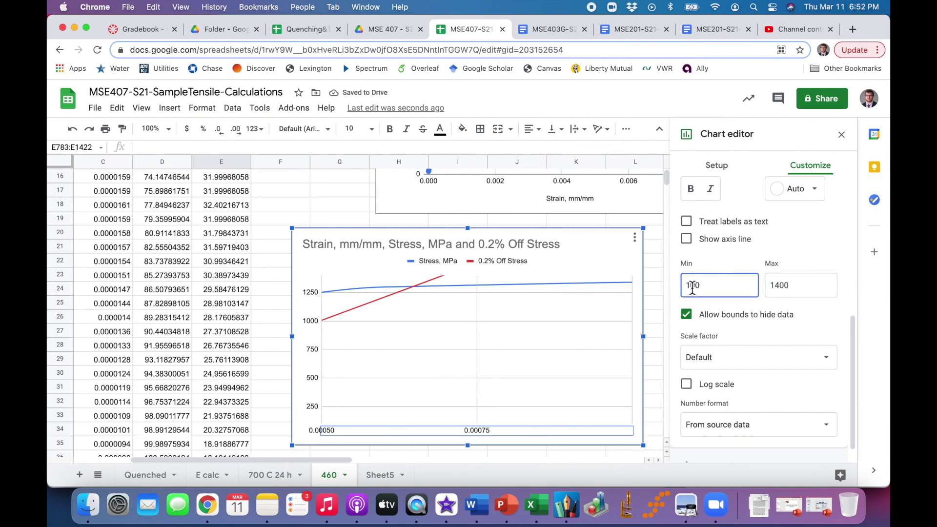
type("2")
key("Tab")
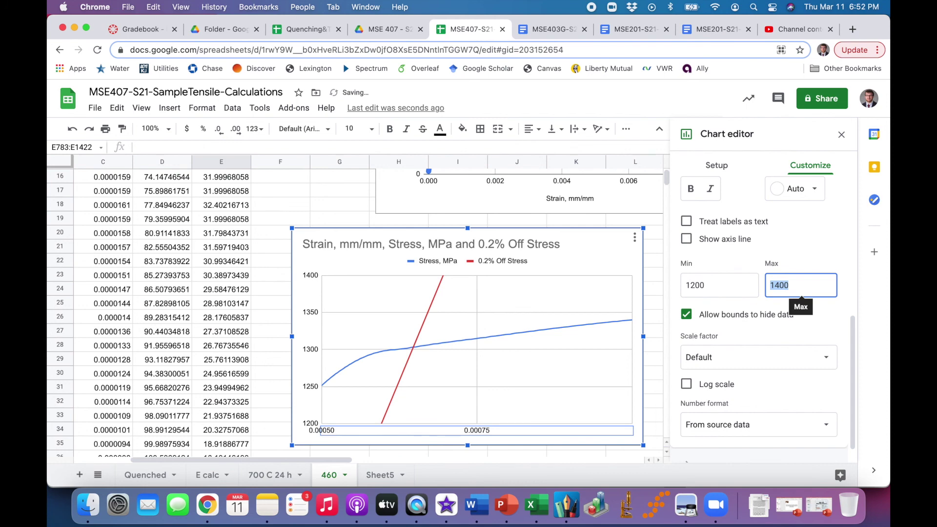
Step: Raise the vertical axis minimum of the offset chart to 1250
left_click(699, 288)
key("BackSpace")
key("BackSpace")
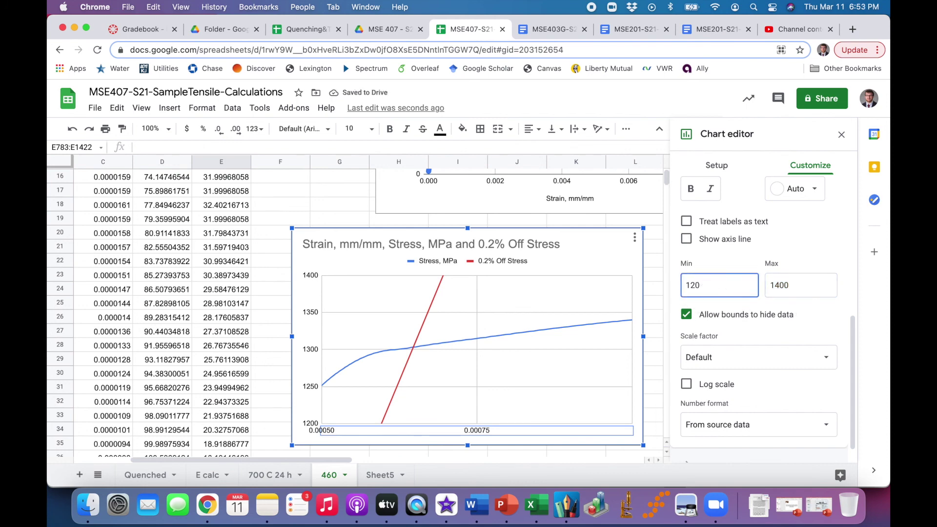
type("5")
key("Tab")
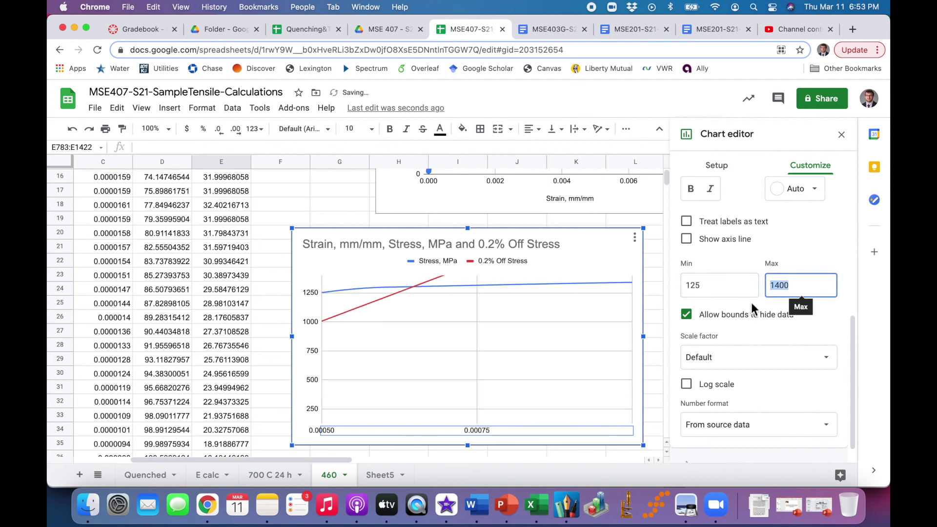
left_click(722, 288)
type("0")
key("Tab")
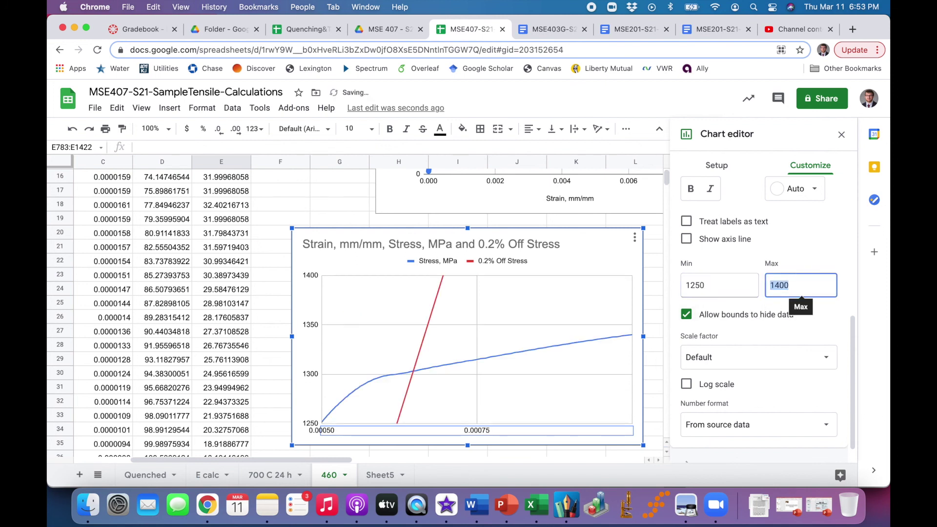
Step: Set the vertical axis maximum to 1325 and select the Stress series where it crosses the 0.2% offset line
left_click(795, 286)
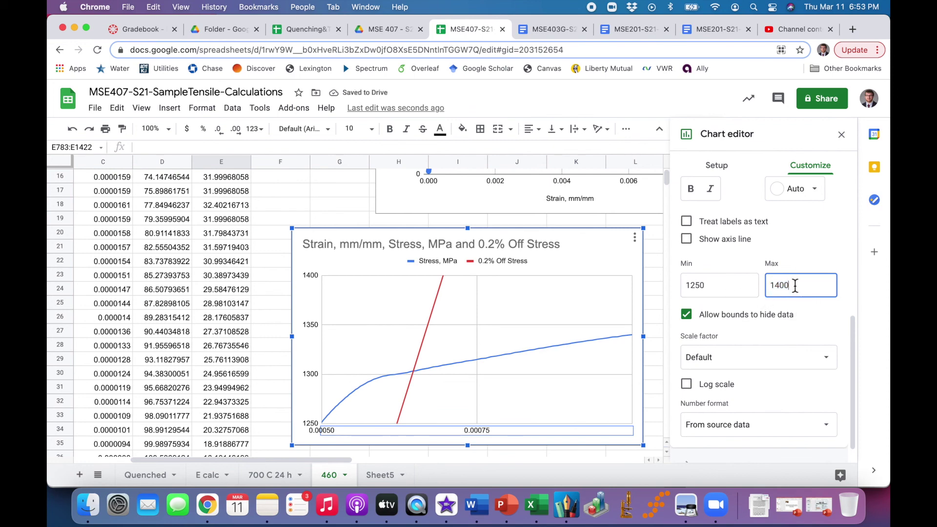
key("BackSpace")
key("BackSpace")
key("BackSpace")
key("BackSpace")
type("1325")
key("Tab")
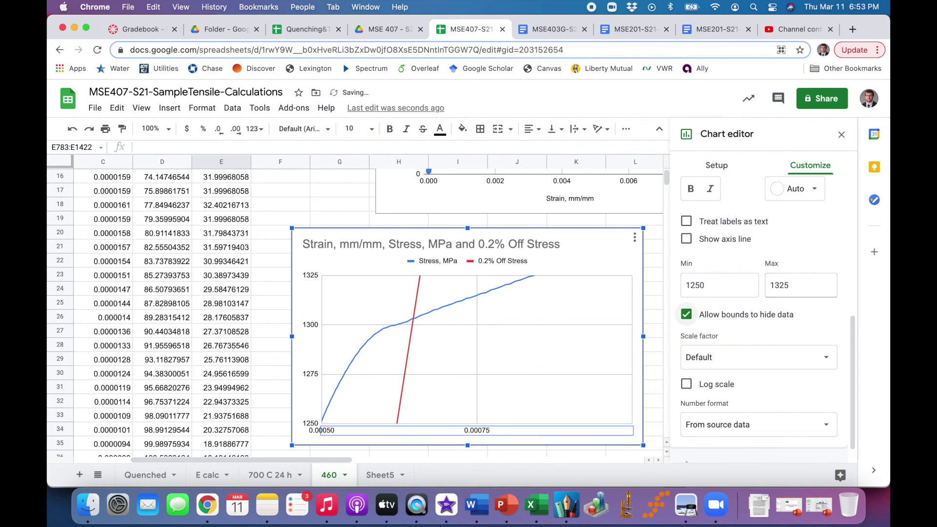
left_click(413, 321)
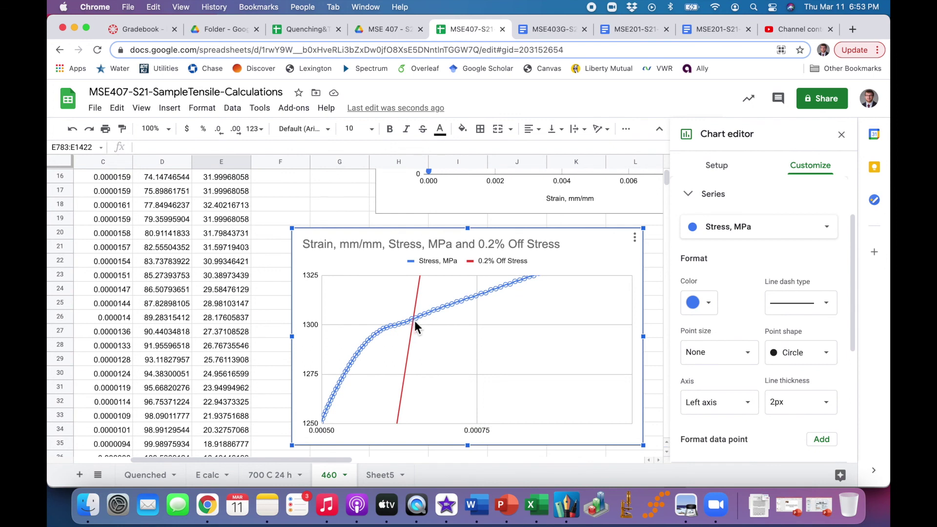